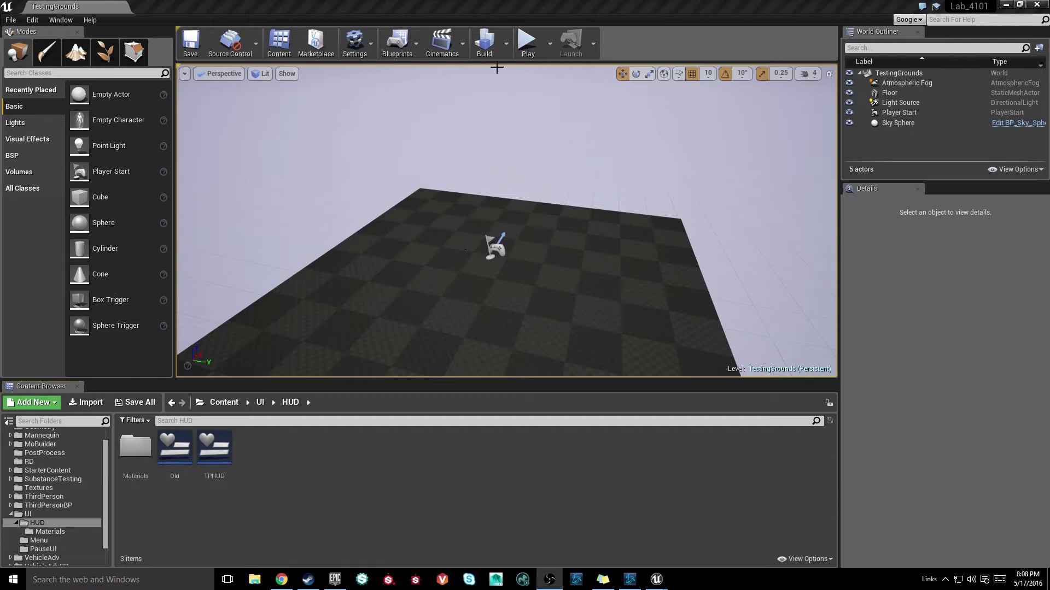
Step: Play the TestingGrounds level to preview the existing HUD, and stop the play session
{"action": "left_click", "coordinate": [528, 45]}
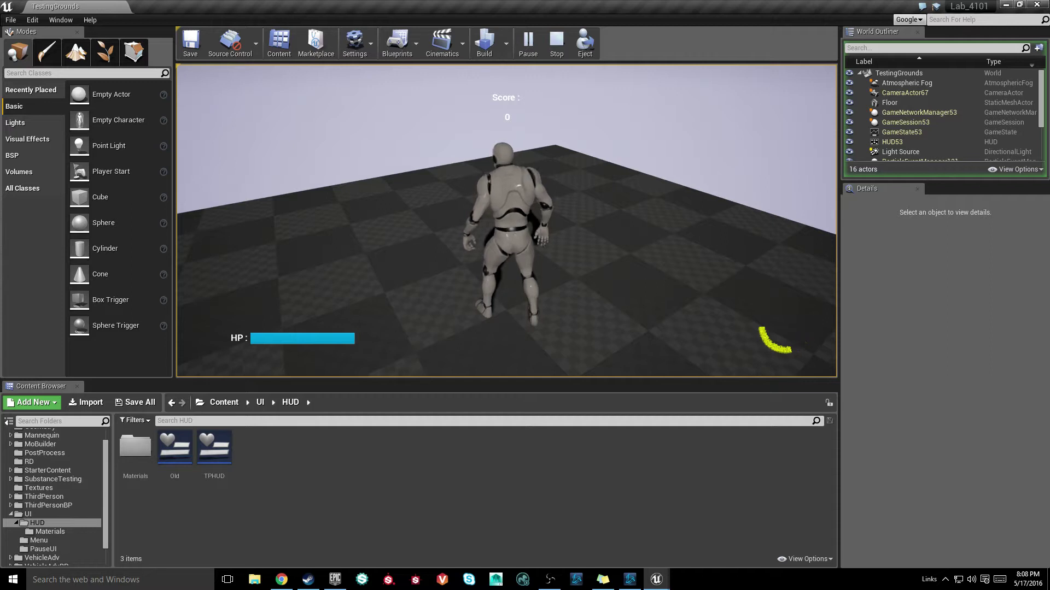
{"action": "key", "text": "Escape"}
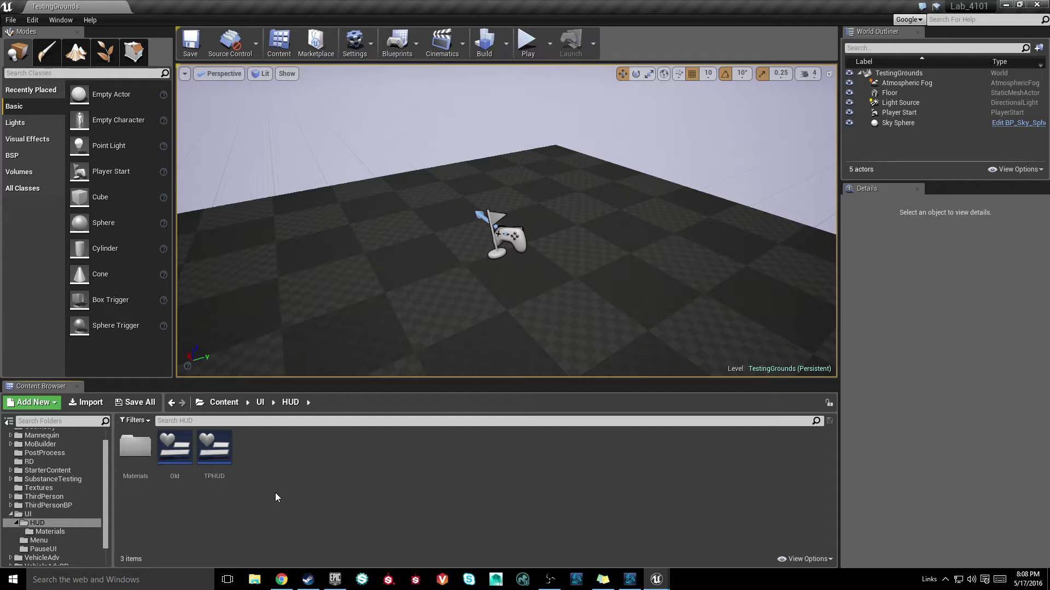
Step: Import the TutorialCircle texture into the UI/HUD content folder
{"action": "left_click", "coordinate": [90, 406]}
{"action": "scroll", "coordinate": [391, 236], "scroll_direction": "down", "scroll_amount": 5}
{"action": "scroll", "coordinate": [390, 237], "scroll_direction": "down", "scroll_amount": 4}
{"action": "left_click", "coordinate": [264, 305]}
{"action": "left_click", "coordinate": [788, 345]}
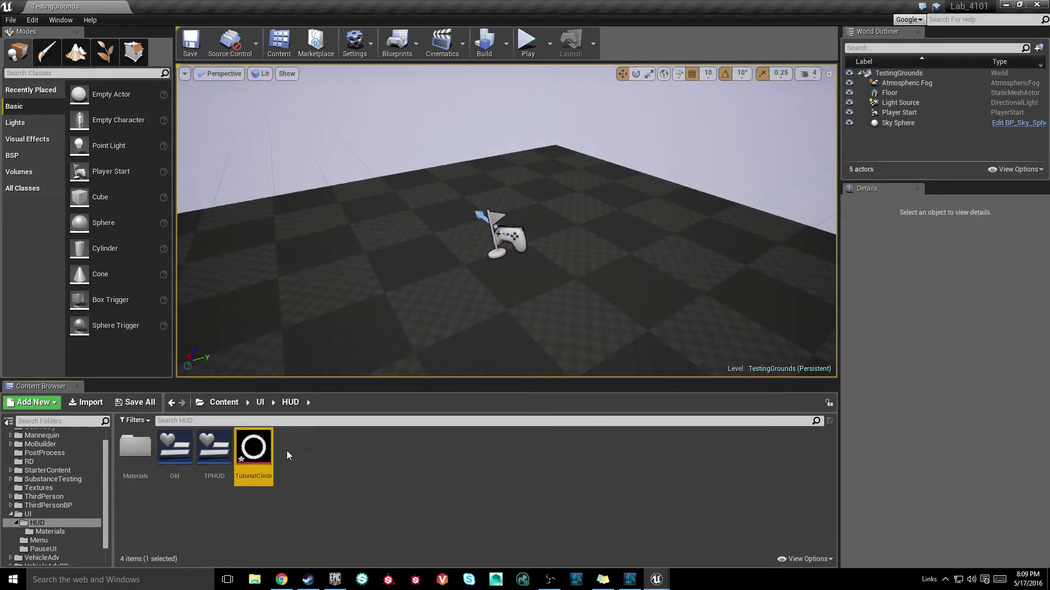
{"action": "left_click", "coordinate": [398, 505]}
Step: Create a new material in the HUD folder named GaugeMaterial
{"action": "right_click", "coordinate": [323, 455]}
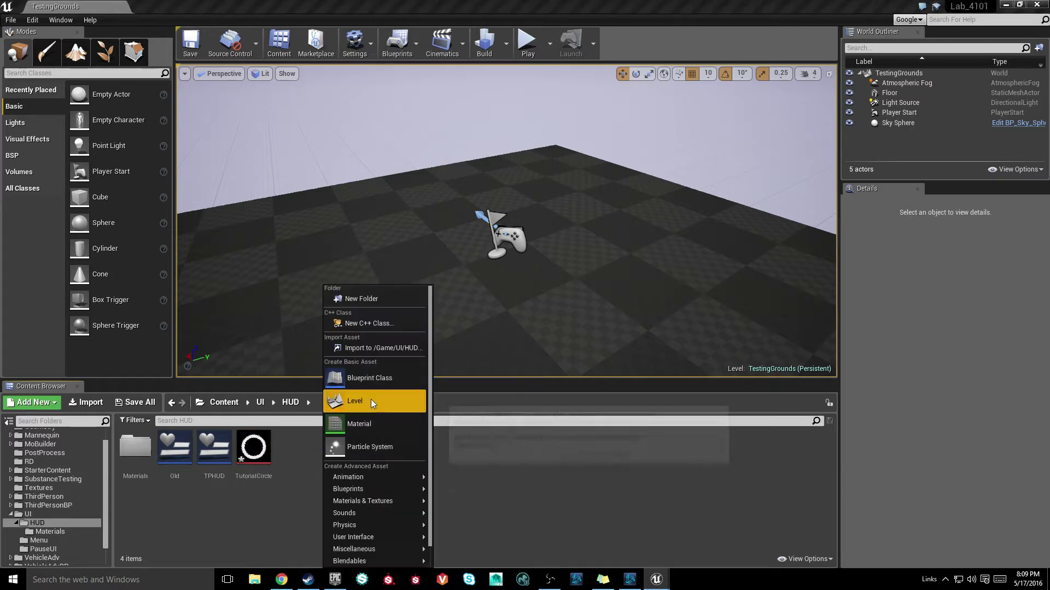
{"action": "left_click", "coordinate": [376, 428]}
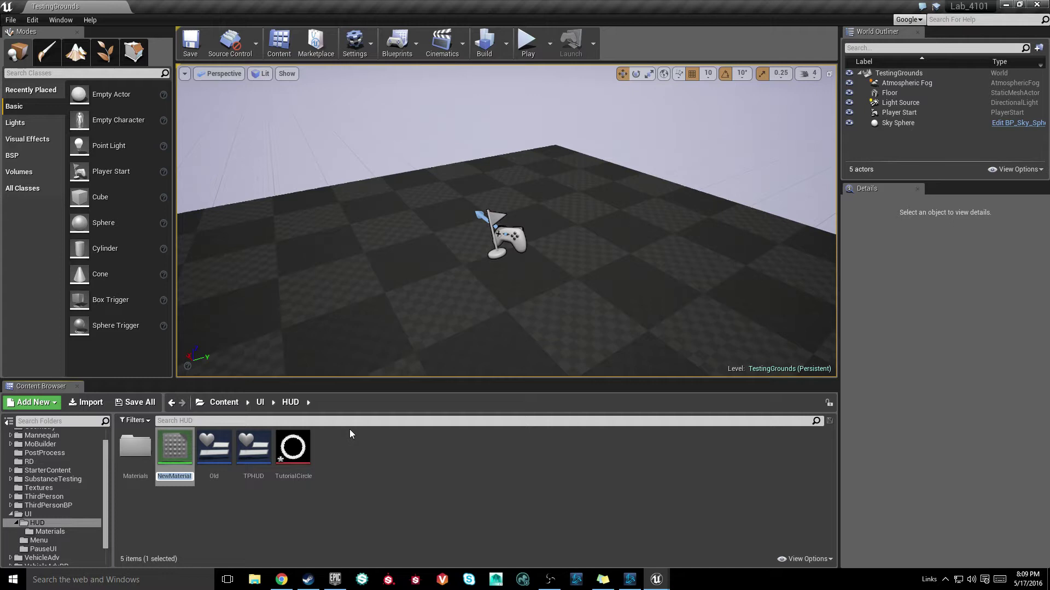
{"action": "type", "text": "GaugeMaterial"}
{"action": "key", "text": "Return"}
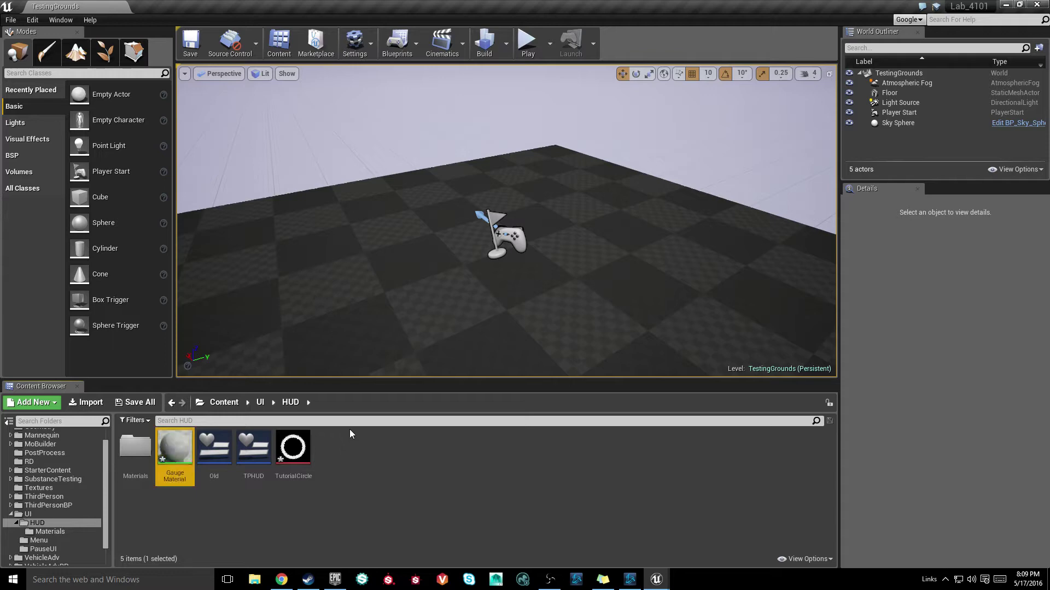
Step: Open GaugeMaterial, add the TutorialCircle texture to its graph as a Texture Sample, and dock the material editor beside the level tab
{"action": "left_click", "coordinate": [387, 477]}
{"action": "double_click", "coordinate": [175, 448]}
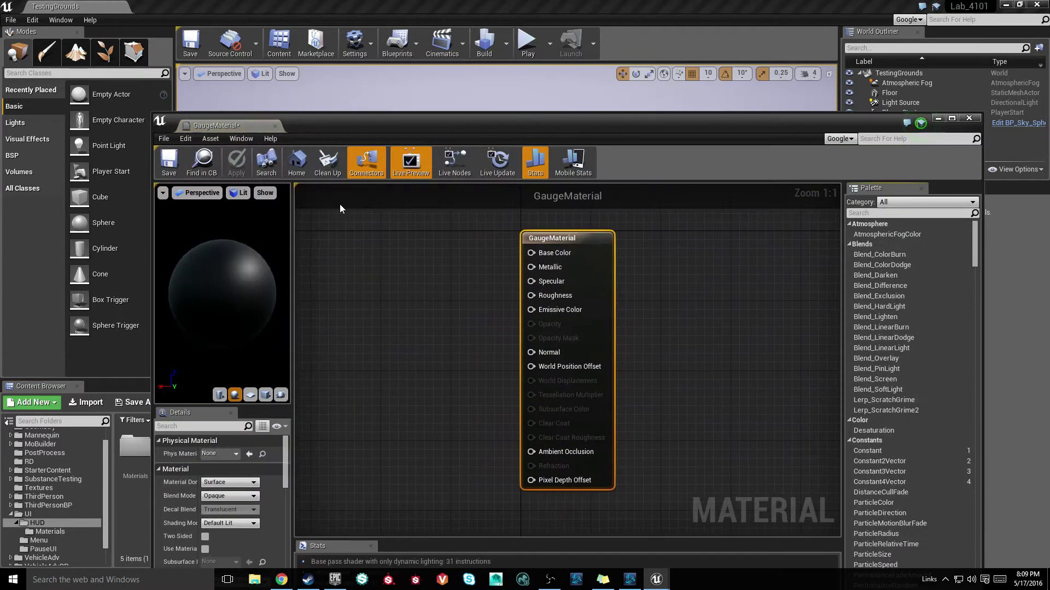
{"action": "left_click_drag", "start_coordinate": [404, 123], "coordinate": [571, 31]}
{"action": "left_click_drag", "start_coordinate": [293, 448], "coordinate": [582, 212]}
{"action": "left_click_drag", "start_coordinate": [415, 35], "coordinate": [384, 2]}
{"action": "left_click", "coordinate": [377, 196]}
{"action": "left_click_drag", "start_coordinate": [307, 194], "coordinate": [196, 203]}
{"action": "right_click_drag", "start_coordinate": [304, 143], "coordinate": [446, 212]}
Step: Set GaugeMaterial's material domain to User Interface and its blend mode to Translucent
{"action": "left_click", "coordinate": [570, 191]}
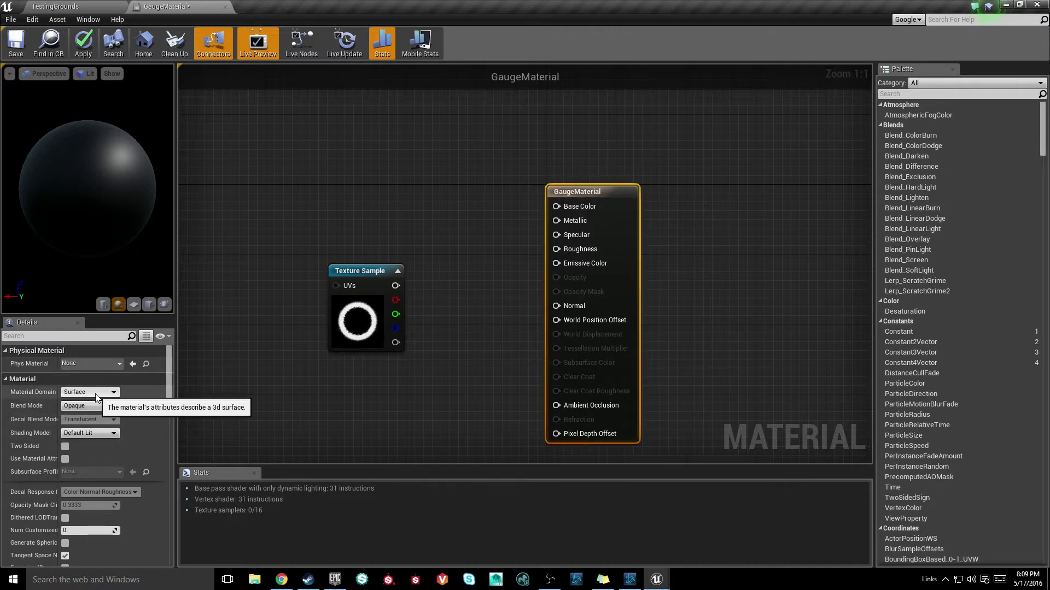
{"action": "left_click", "coordinate": [88, 393]}
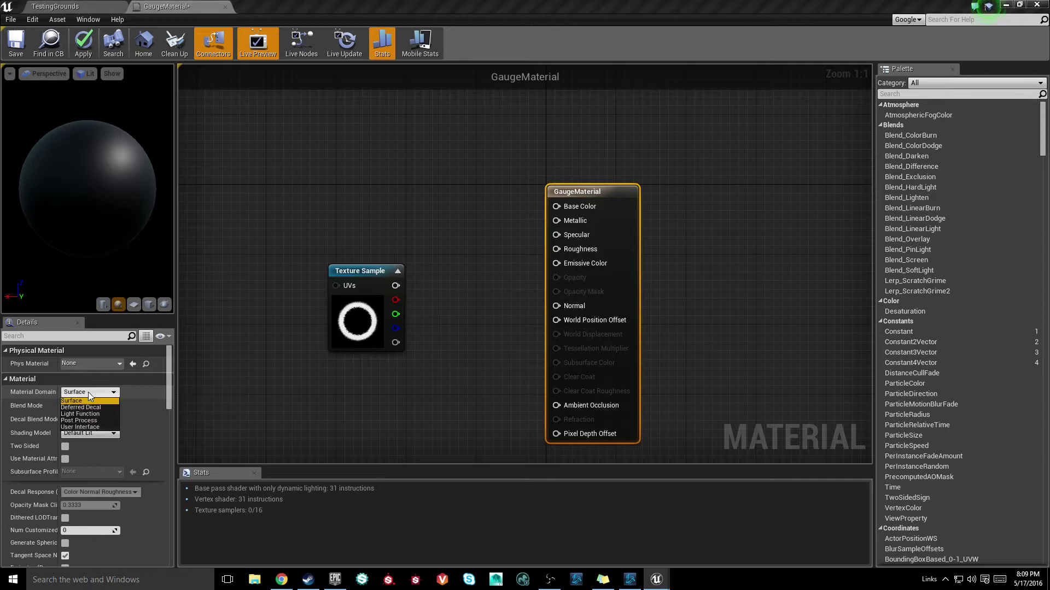
{"action": "left_click", "coordinate": [83, 428]}
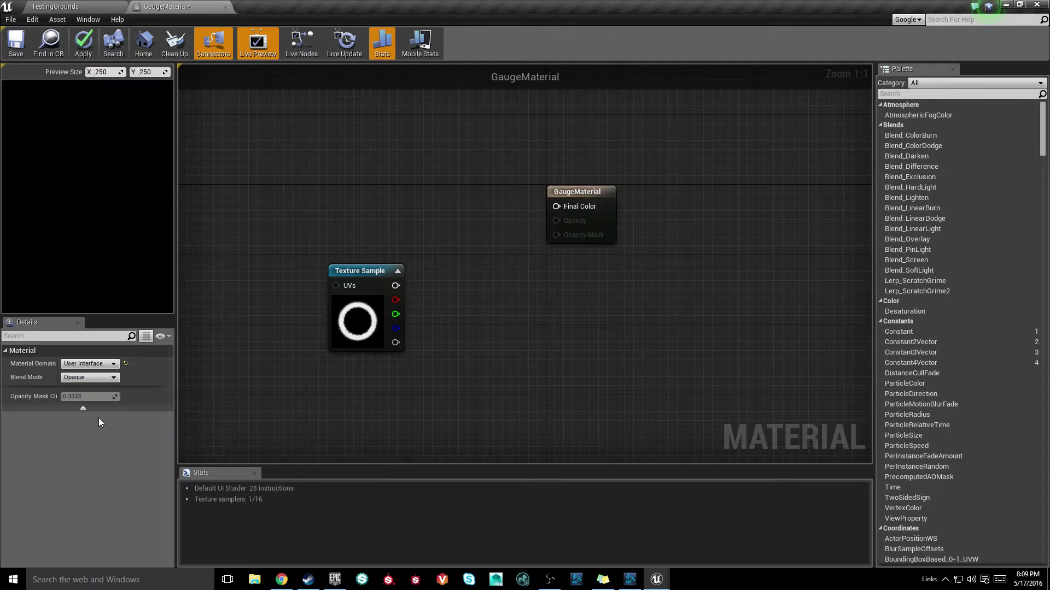
{"action": "left_click", "coordinate": [94, 378]}
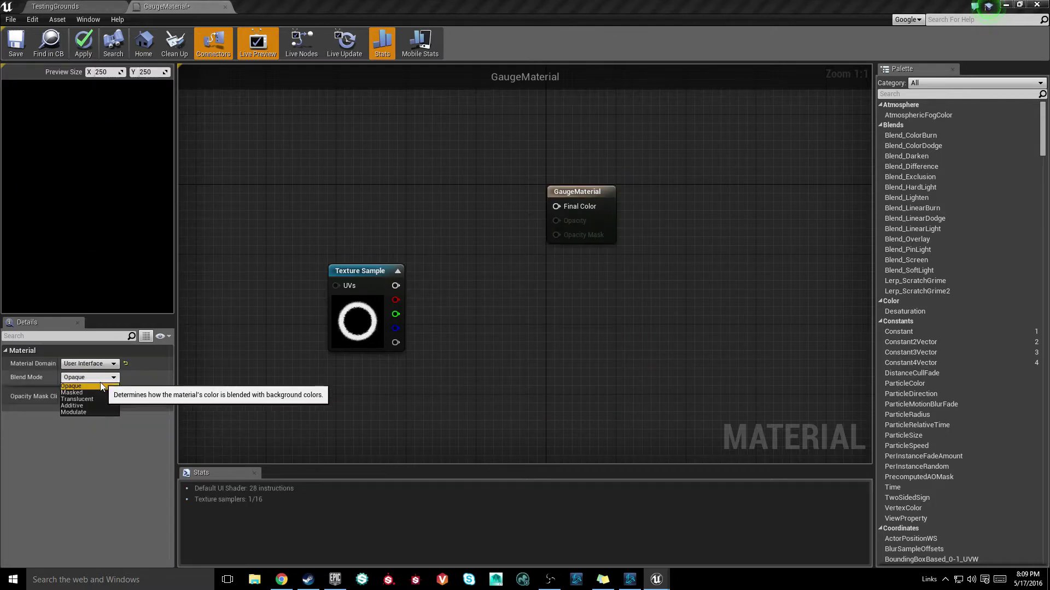
{"action": "left_click", "coordinate": [87, 400]}
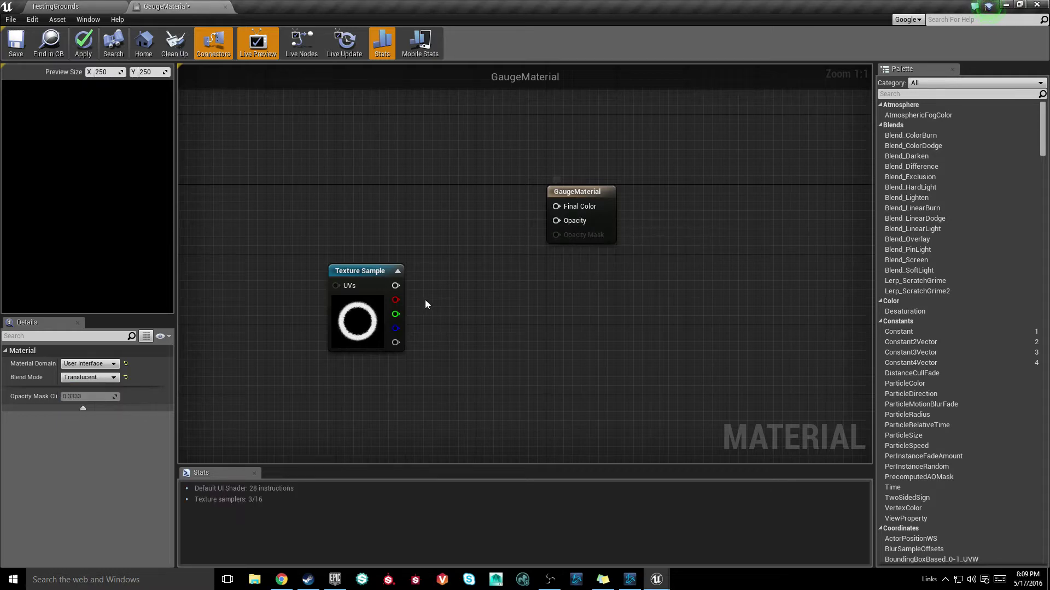
Step: Move the Texture Sample node farther away from the GaugeMaterial result node and roughly level with it
{"action": "left_click_drag", "start_coordinate": [364, 273], "coordinate": [286, 194]}
{"action": "left_click", "coordinate": [386, 191]}
{"action": "right_click_drag", "start_coordinate": [357, 190], "coordinate": [459, 264]}
{"action": "left_click_drag", "start_coordinate": [397, 267], "coordinate": [380, 255]}
{"action": "left_click", "coordinate": [328, 253]}
{"action": "right_click_drag", "start_coordinate": [405, 185], "coordinate": [398, 268]}
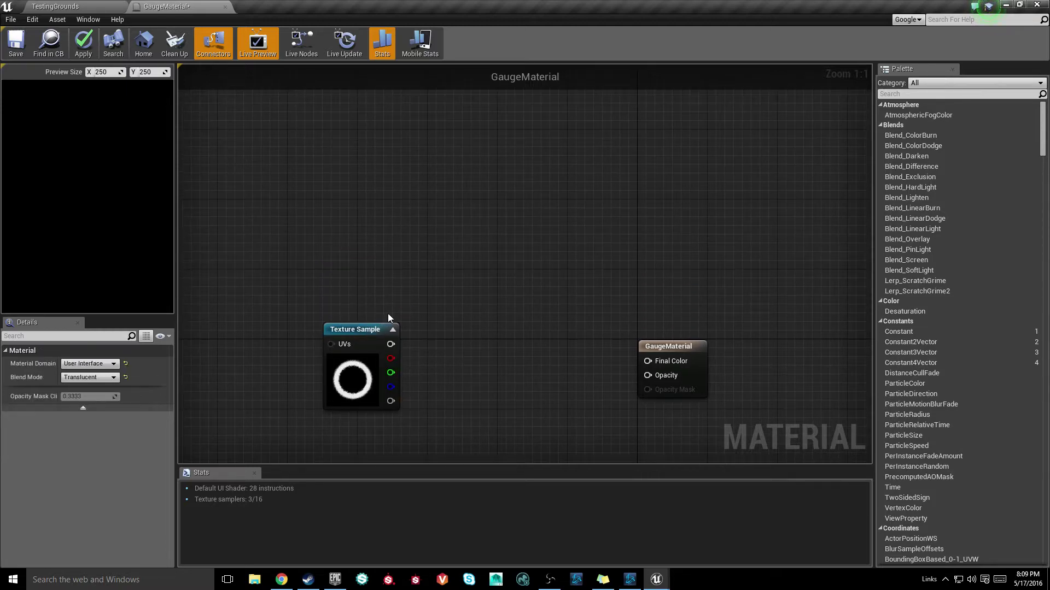
Step: Add a VectorParameter node above the Texture Sample and name the parameter Color
{"action": "right_click", "coordinate": [357, 171]}
{"action": "type", "text": "vec"}
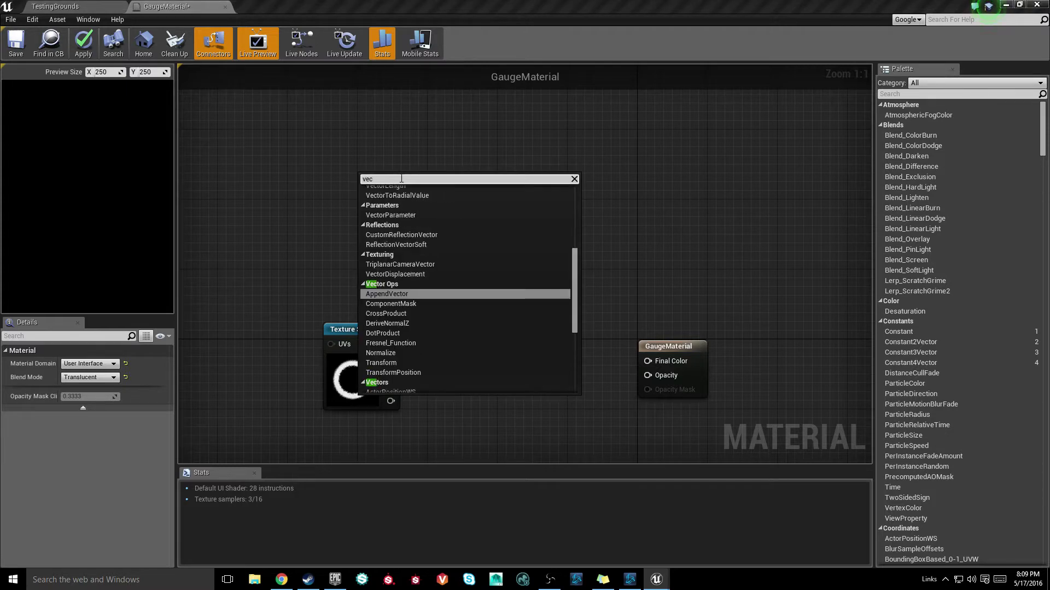
{"action": "type", "text": " param"}
{"action": "key", "text": "Return"}
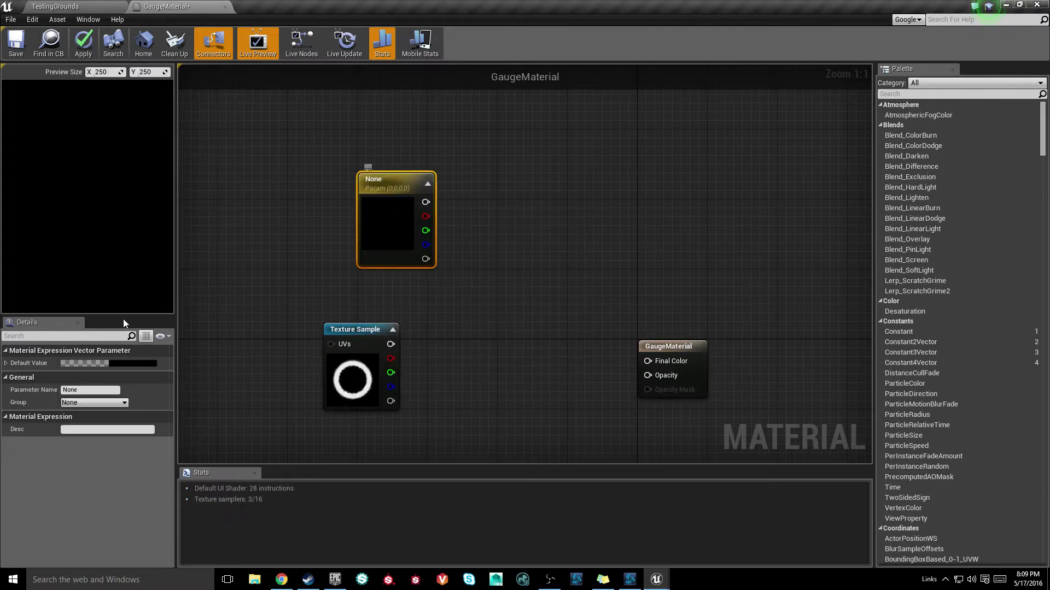
{"action": "left_click_drag", "start_coordinate": [402, 181], "coordinate": [344, 170]}
{"action": "left_click", "coordinate": [326, 165]}
{"action": "left_click", "coordinate": [100, 390]}
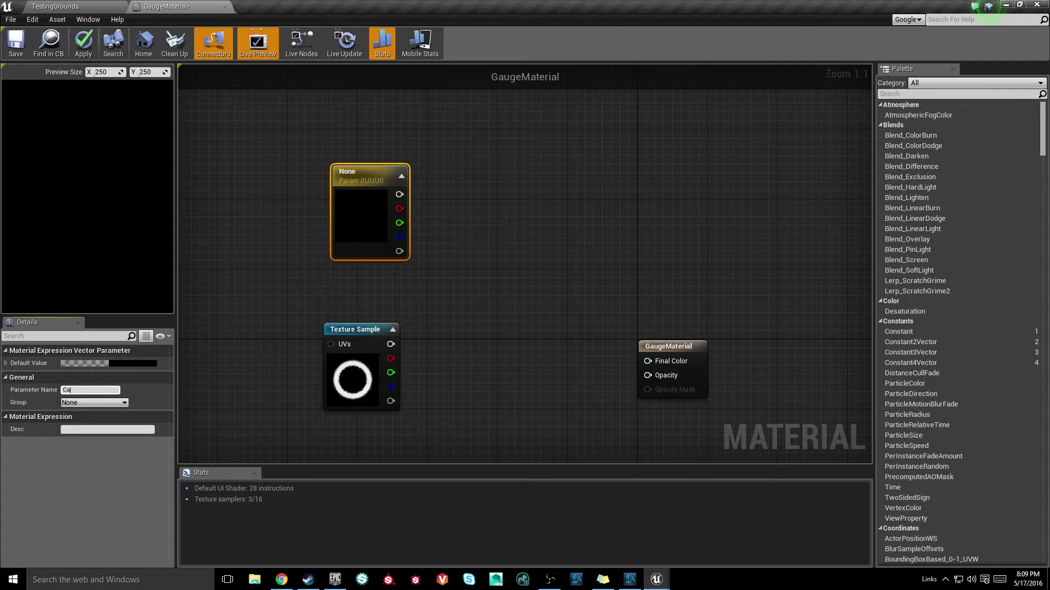
{"action": "type", "text": "Color"}
{"action": "key", "text": "Return"}
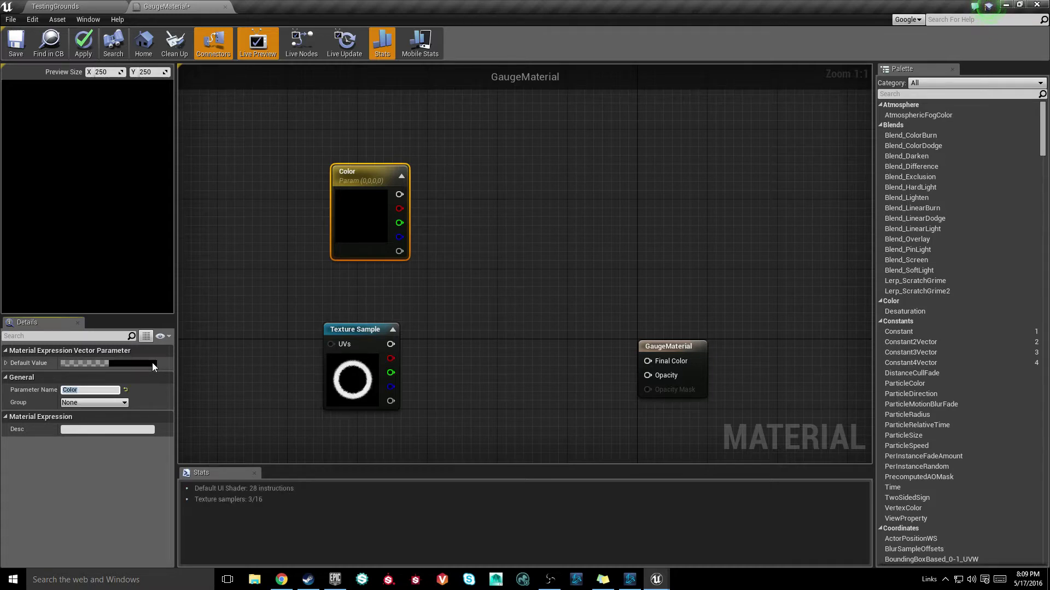
Step: Set the Color parameter's default value to a bright orange-red, about R 1.0, G 0.06, B 0.0
{"action": "left_click", "coordinate": [147, 364]}
{"action": "left_click_drag", "start_coordinate": [216, 374], "coordinate": [189, 346]}
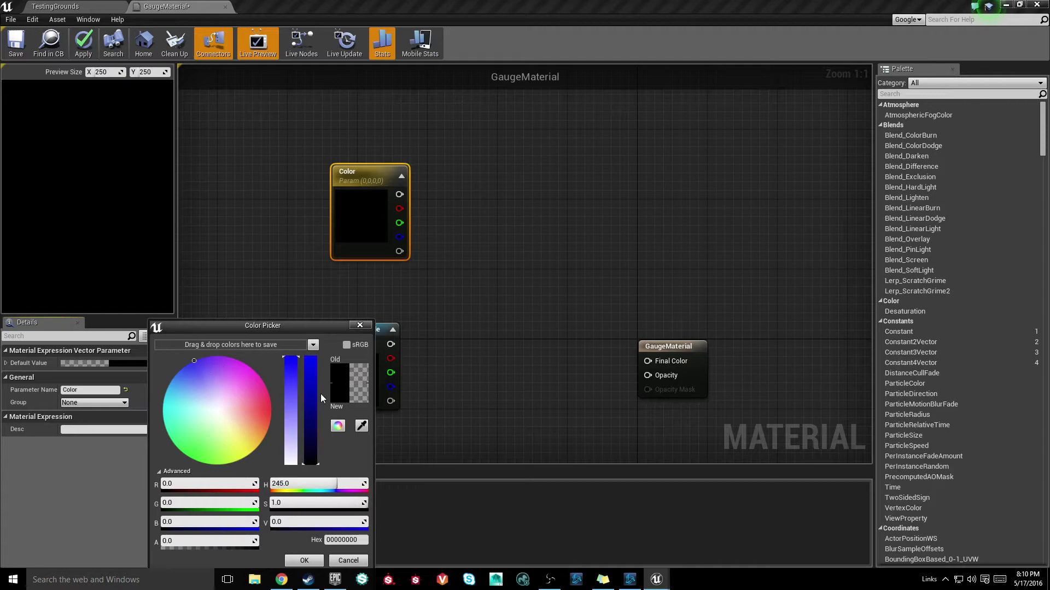
{"action": "left_click_drag", "start_coordinate": [313, 391], "coordinate": [289, 350]}
{"action": "left_click", "coordinate": [271, 415]}
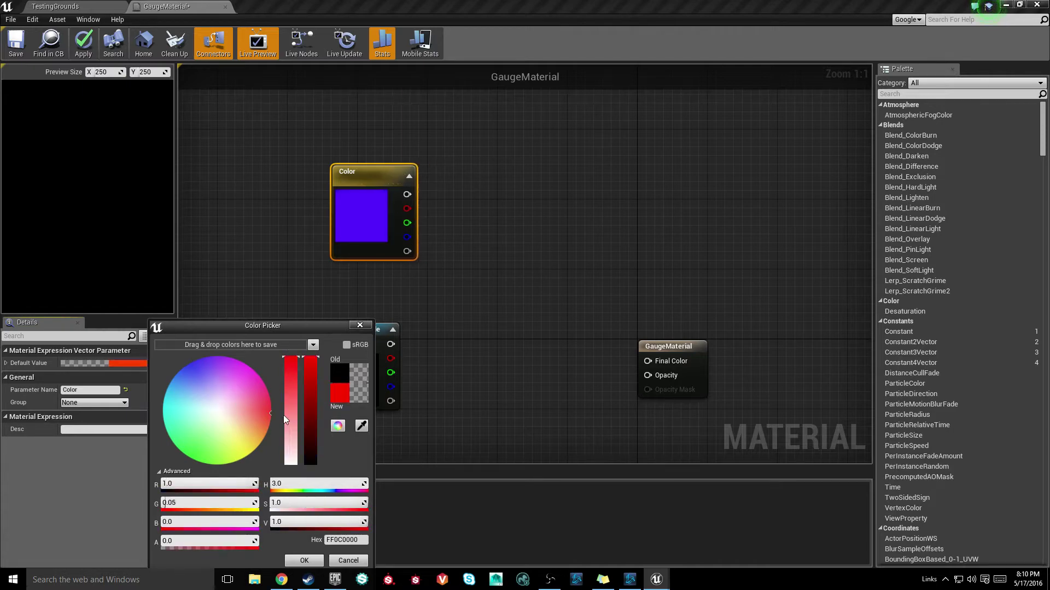
{"action": "left_click", "coordinate": [304, 561]}
{"action": "left_click", "coordinate": [423, 308]}
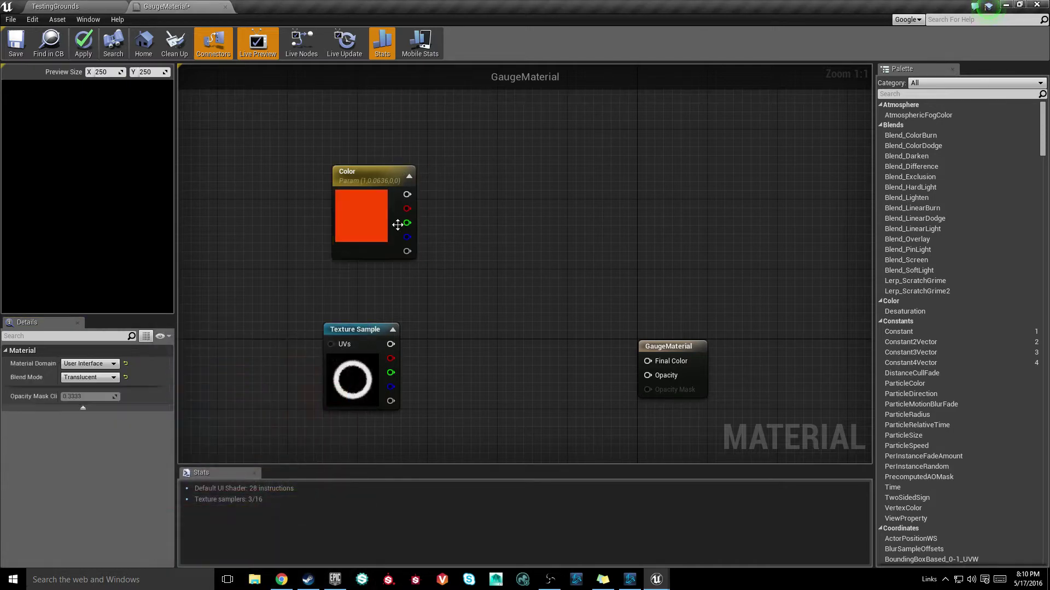
Step: Multiply the Color parameter by the Texture Sample using a Multiply node, with Color in A and the texture in B
{"action": "right_click_drag", "start_coordinate": [438, 299], "coordinate": [404, 293]}
{"action": "left_click_drag", "start_coordinate": [373, 187], "coordinate": [434, 257]}
{"action": "type", "text": "mult"}
{"action": "left_click", "coordinate": [487, 282]}
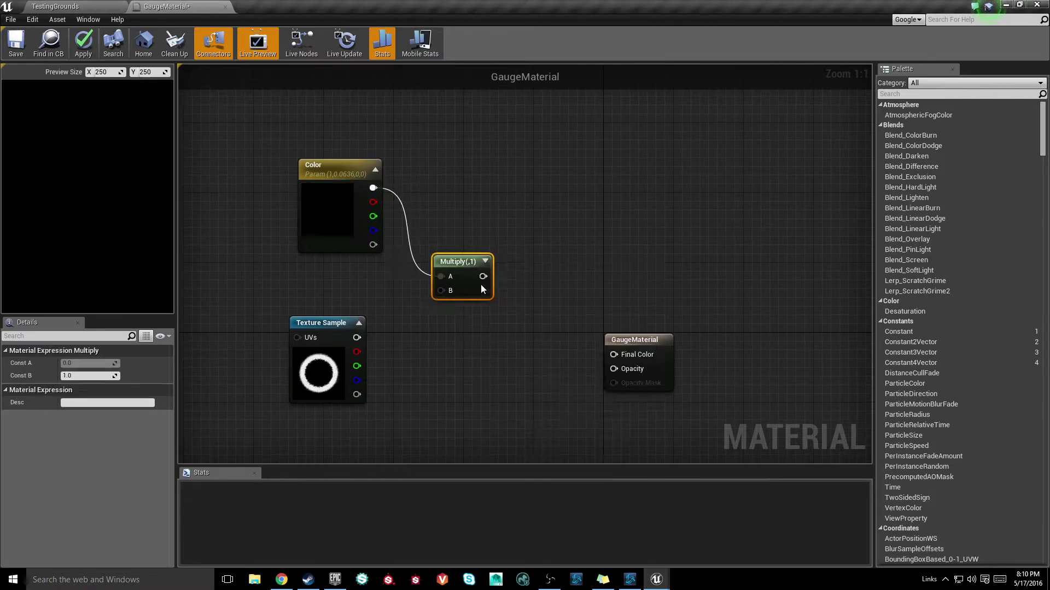
{"action": "left_click_drag", "start_coordinate": [357, 338], "coordinate": [471, 260]}
{"action": "left_click_drag", "start_coordinate": [552, 218], "coordinate": [536, 225]}
Step: Move the GaugeMaterial result node farther out and feed the Multiply output into input A of a second Multiply node
{"action": "right_click_drag", "start_coordinate": [669, 335], "coordinate": [549, 266]}
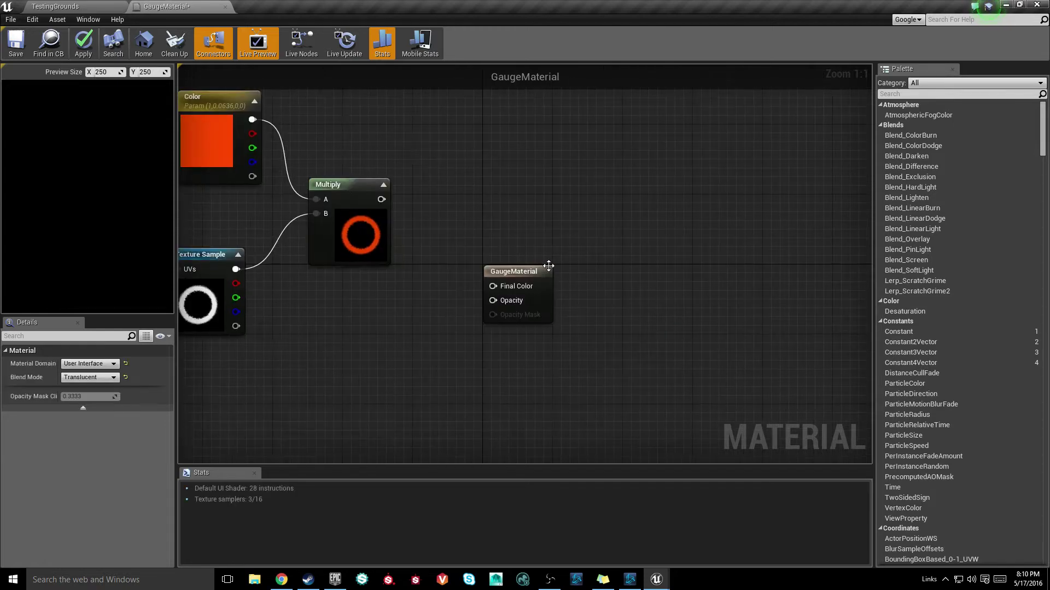
{"action": "left_click_drag", "start_coordinate": [503, 273], "coordinate": [625, 271]}
{"action": "left_click", "coordinate": [587, 240]}
{"action": "right_click_drag", "start_coordinate": [441, 280], "coordinate": [544, 275]}
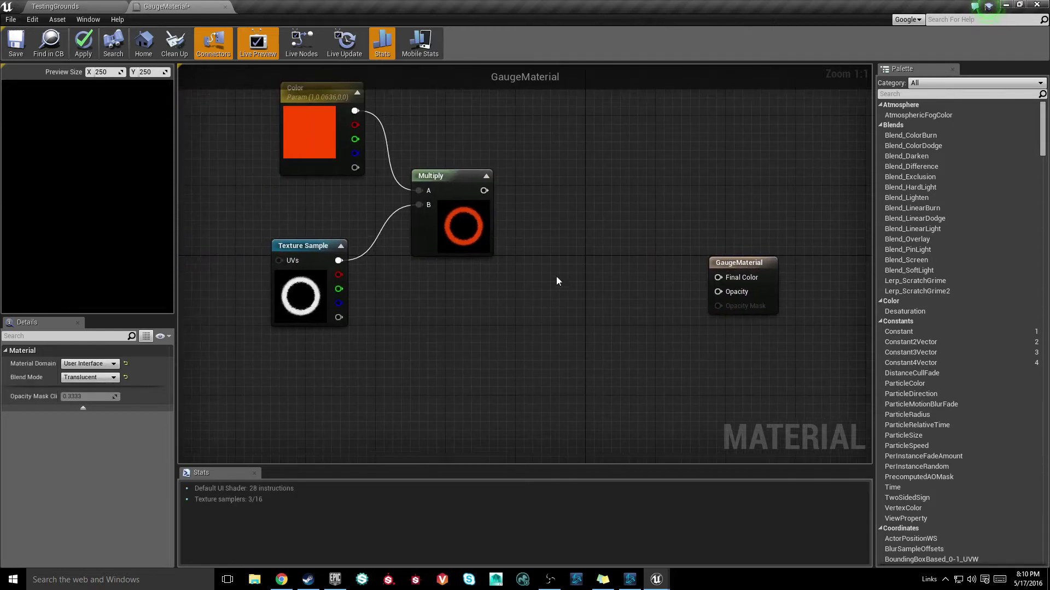
{"action": "left_click_drag", "start_coordinate": [483, 190], "coordinate": [531, 215]}
{"action": "left_click", "coordinate": [555, 241]}
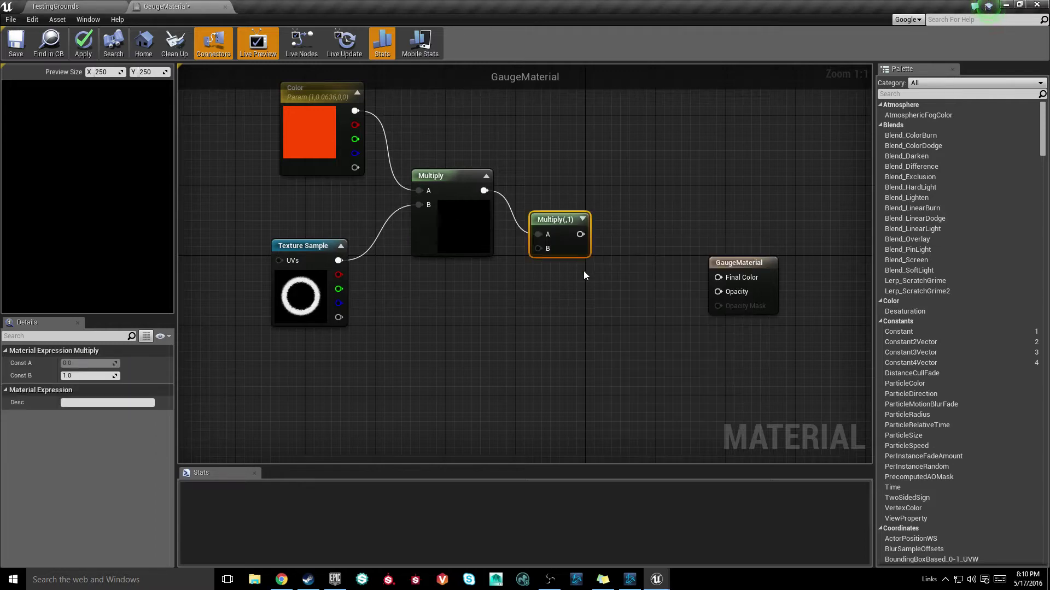
{"action": "left_click_drag", "start_coordinate": [560, 222], "coordinate": [589, 231]}
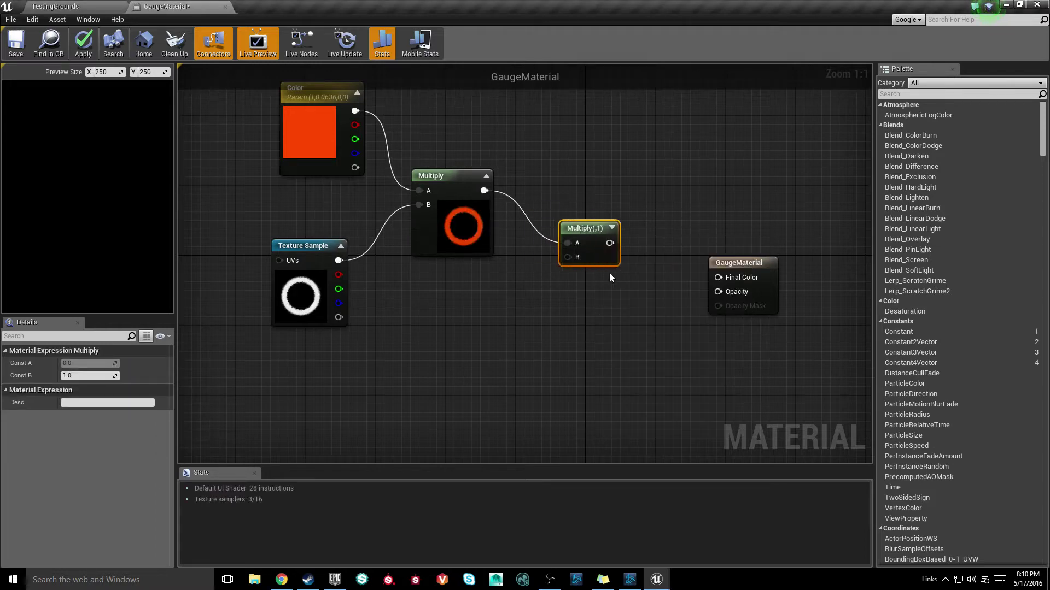
{"action": "left_click", "coordinate": [578, 324]}
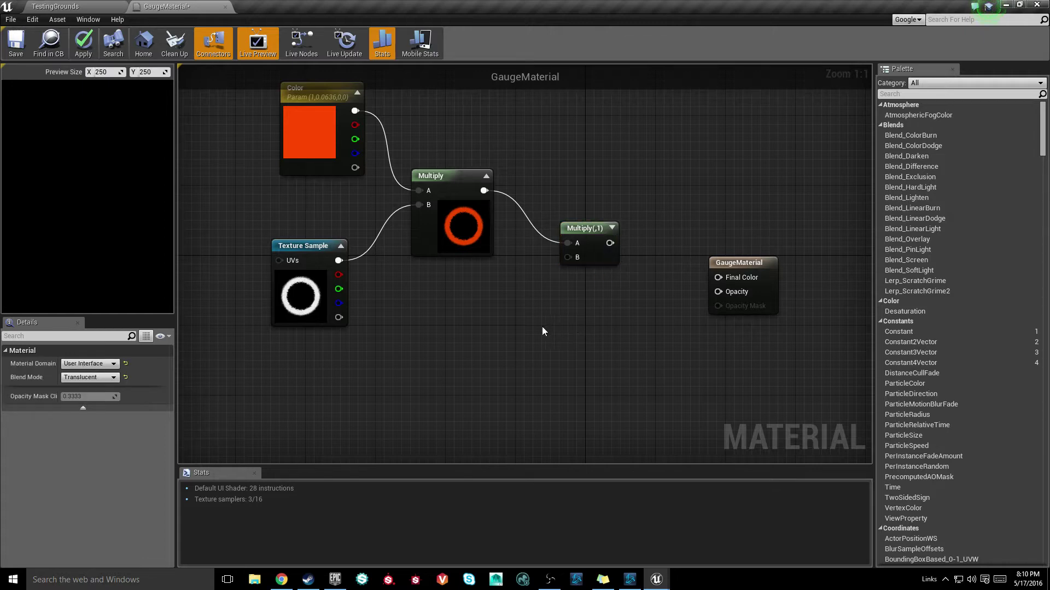
{"action": "left_click", "coordinate": [988, 7]}
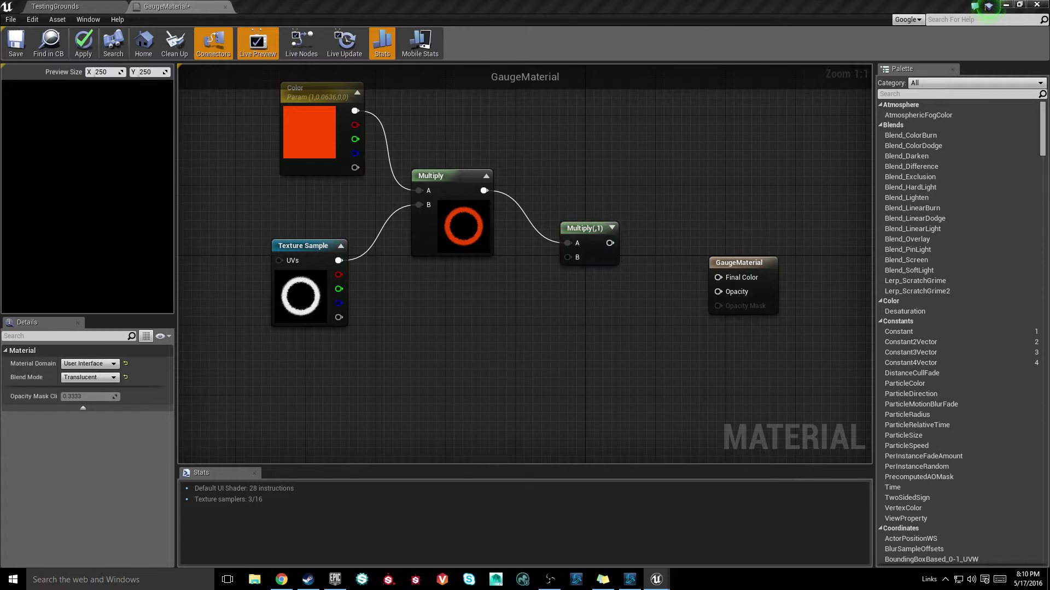
Step: Add a TextureCoordinate node in the empty graph area below and to the left of the Texture Sample
{"action": "scroll", "coordinate": [308, 342], "scroll_direction": "down", "scroll_amount": 2}
{"action": "right_click_drag", "start_coordinate": [308, 342], "coordinate": [664, 235]}
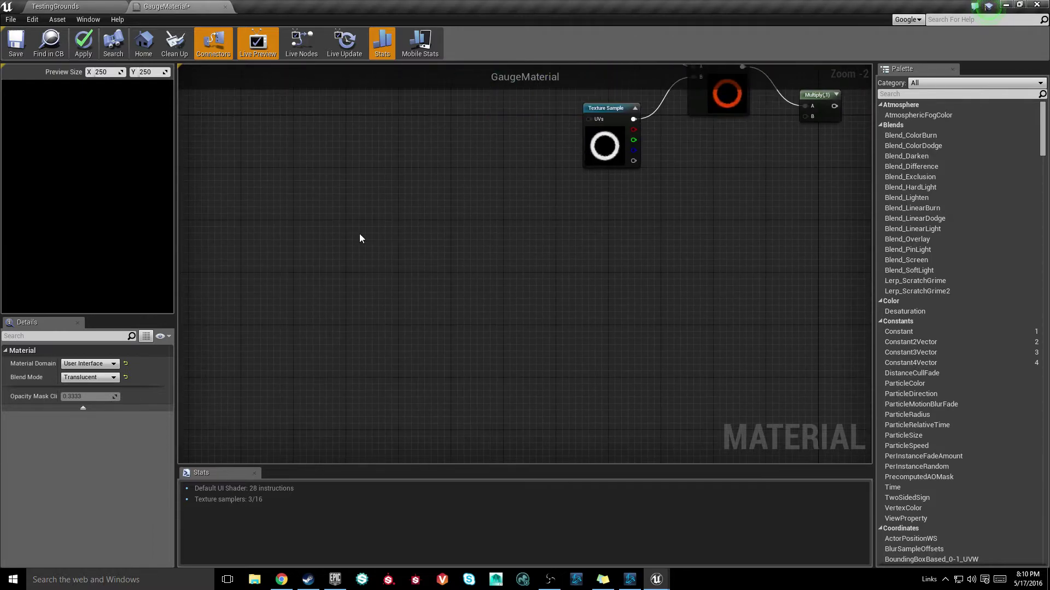
{"action": "right_click_drag", "start_coordinate": [448, 169], "coordinate": [487, 183]}
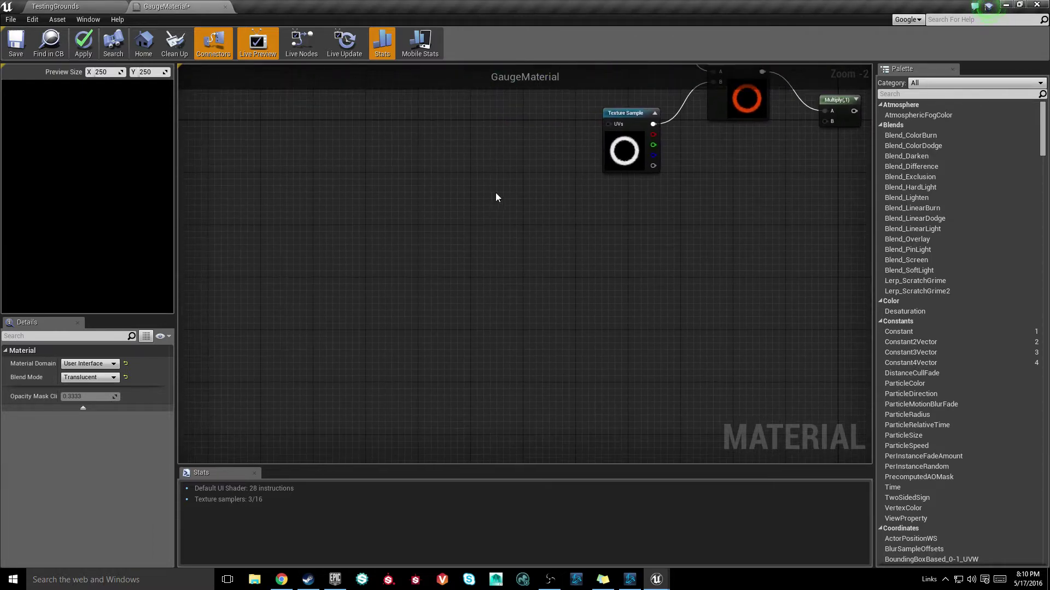
{"action": "right_click", "coordinate": [378, 209]}
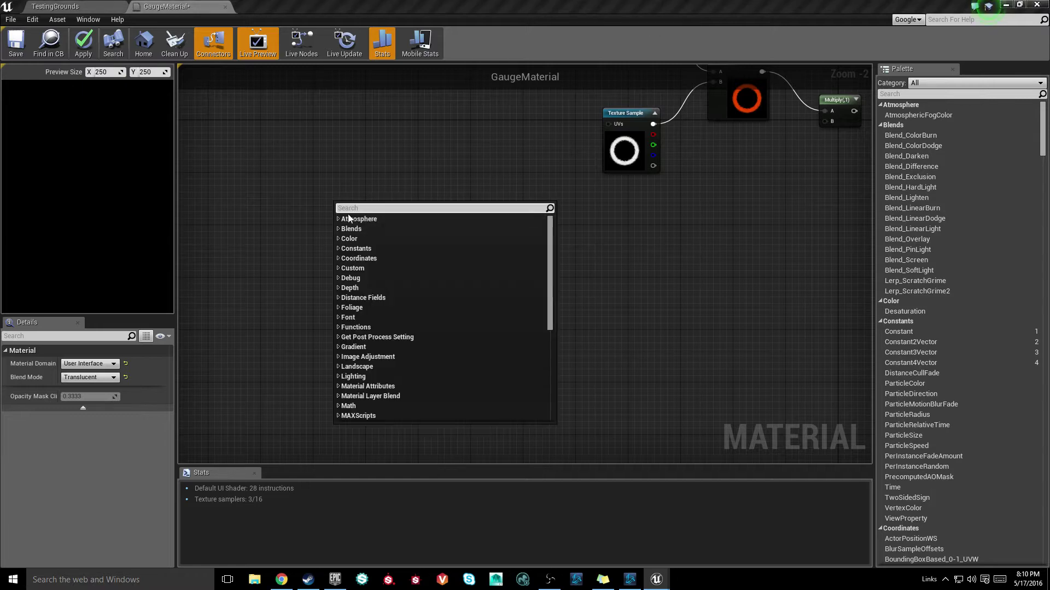
{"action": "type", "text": "texture coord"}
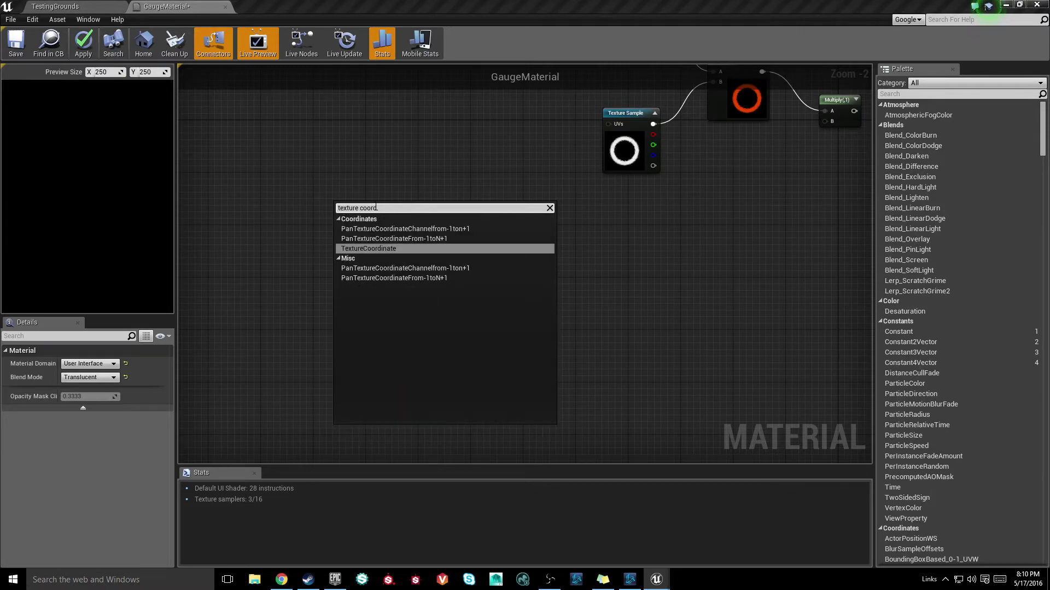
{"action": "key", "text": "Return"}
{"action": "scroll", "coordinate": [375, 205], "scroll_direction": "up", "scroll_amount": 2}
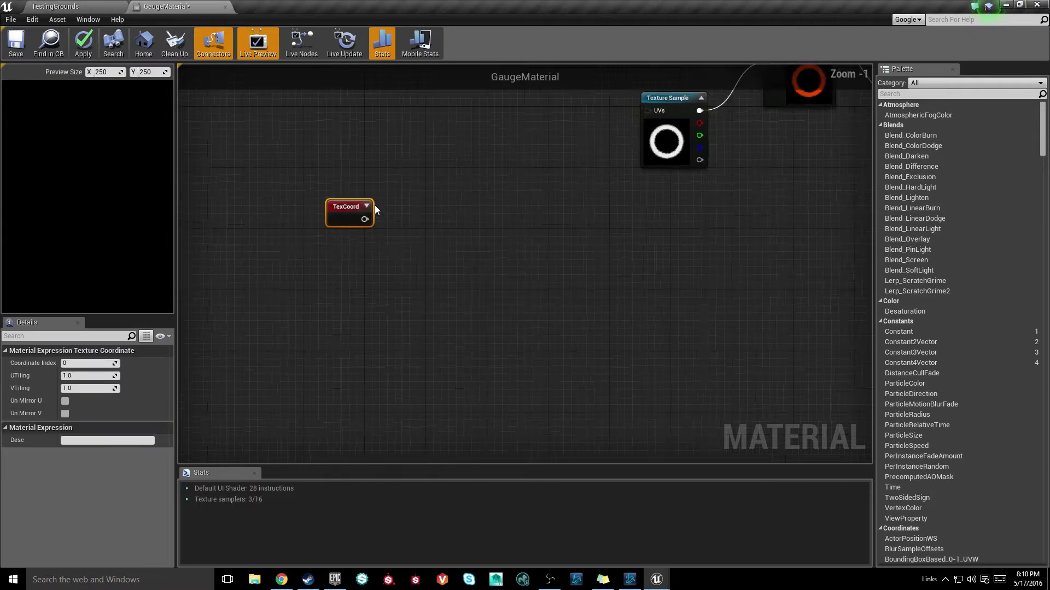
{"action": "right_click_drag", "start_coordinate": [400, 259], "coordinate": [417, 281]}
{"action": "left_click", "coordinate": [418, 281]}
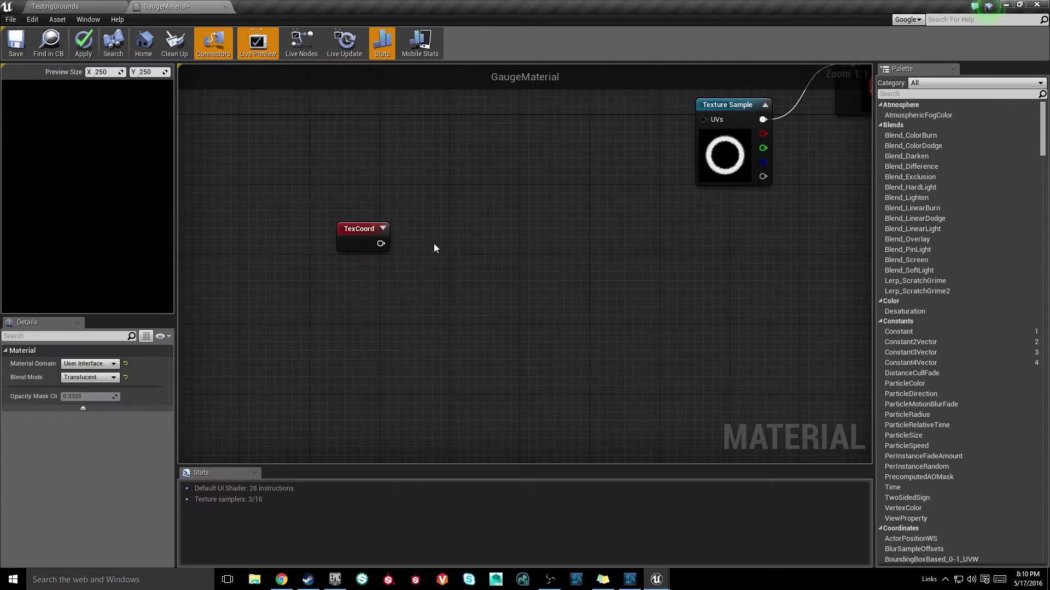
Step: Add a CustomRotator node with its UVs input fed by the TexCoord output
{"action": "left_click_drag", "start_coordinate": [382, 247], "coordinate": [436, 265]}
{"action": "type", "text": "custom ro"}
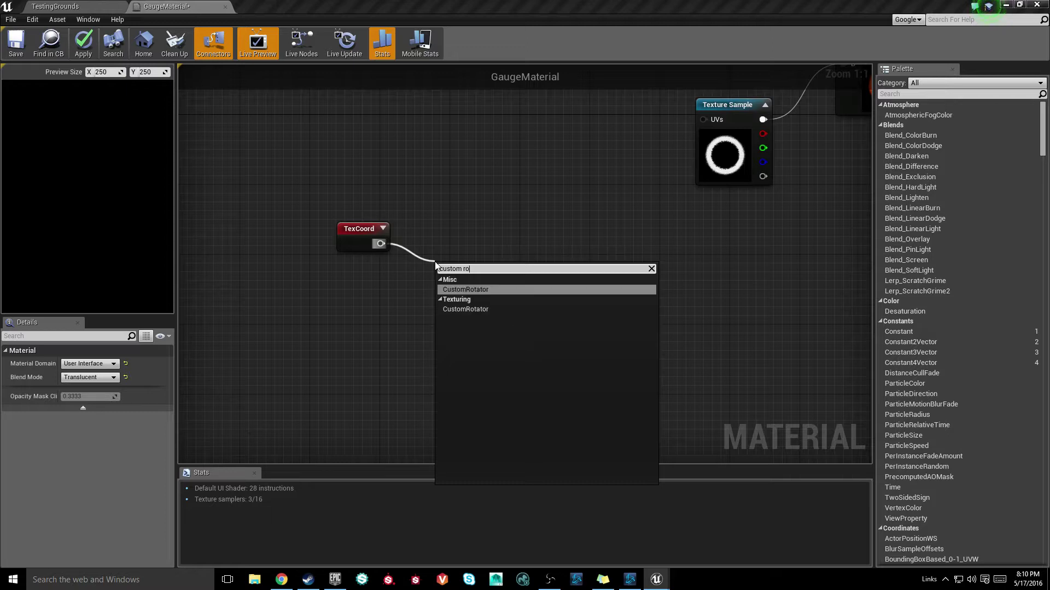
{"action": "key", "text": "Return"}
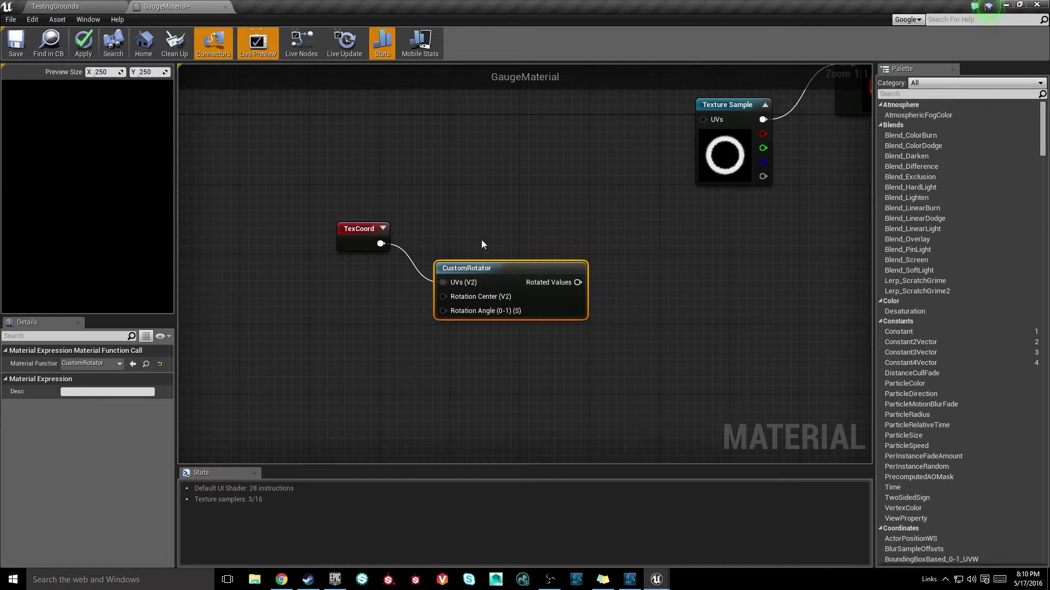
Step: Add a Constant2Vector node below TexCoord and connect it to the CustomRotator's Rotation Center input
{"action": "right_click_drag", "start_coordinate": [481, 224], "coordinate": [528, 216]}
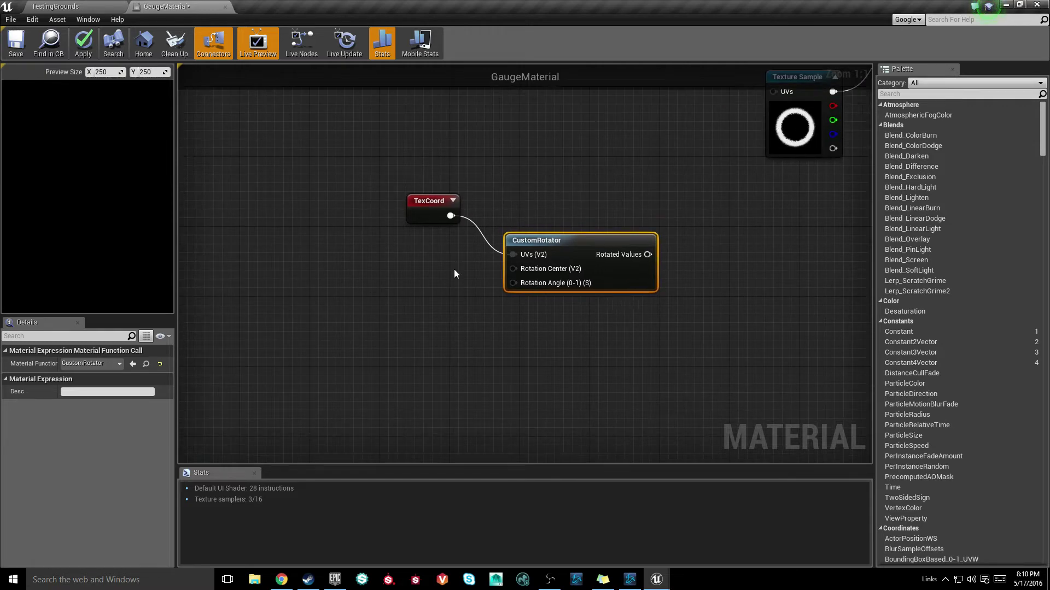
{"action": "mouse_move", "coordinate": [543, 271]}
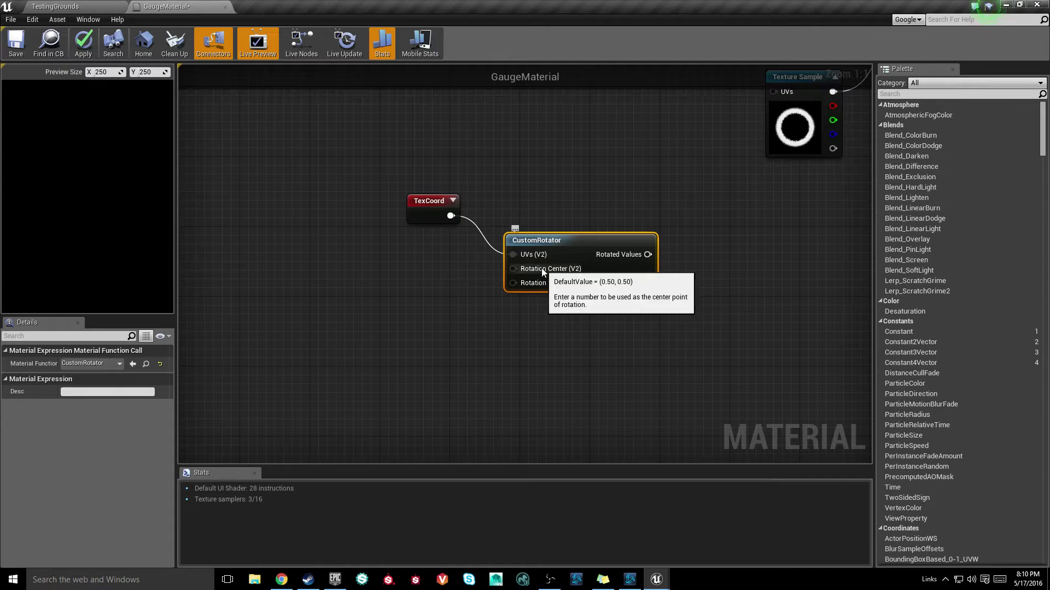
{"action": "right_click_drag", "start_coordinate": [422, 273], "coordinate": [454, 269]}
{"action": "right_click", "coordinate": [458, 250]}
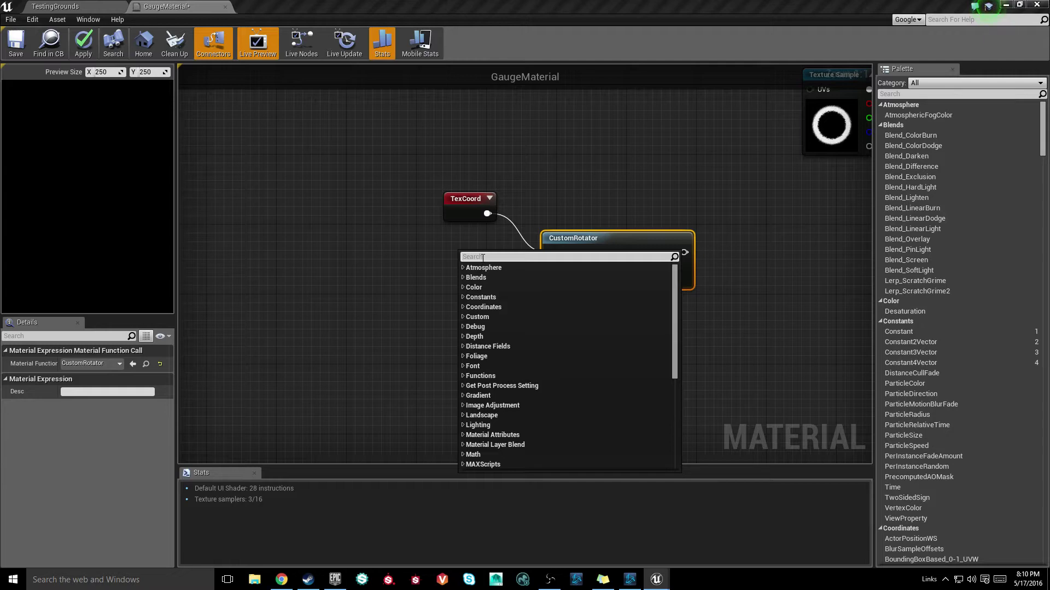
{"action": "type", "text": "vector2"}
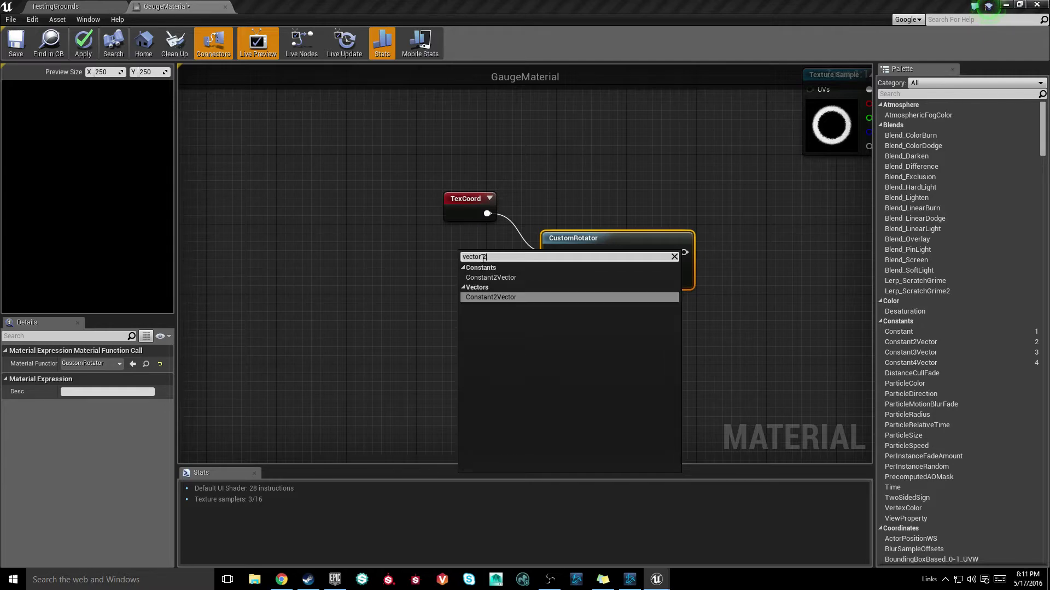
{"action": "key", "text": "Return"}
{"action": "left_click_drag", "start_coordinate": [481, 271], "coordinate": [557, 268]}
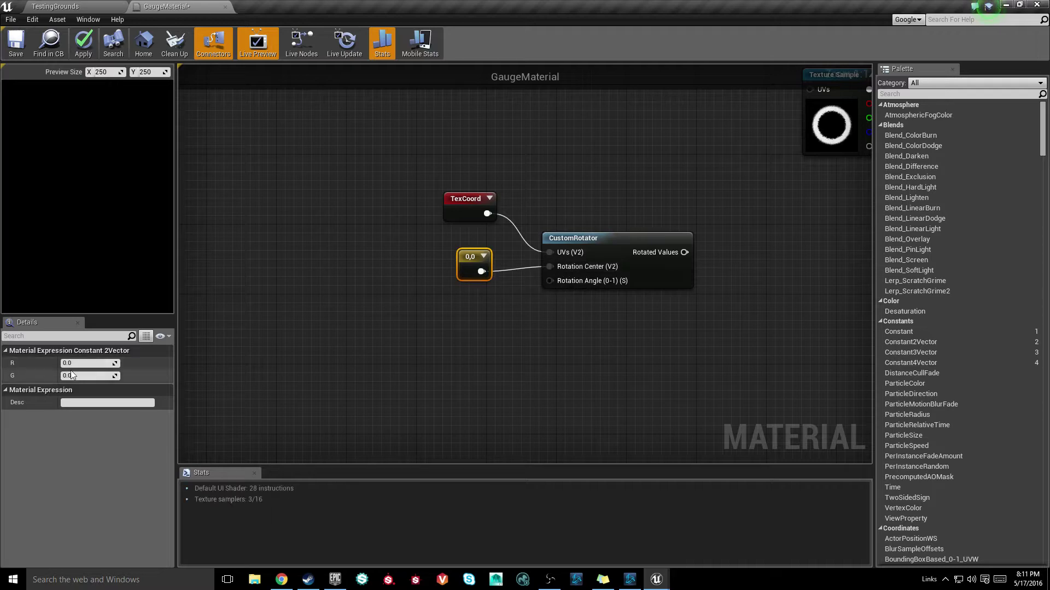
Step: Set both the R and G values of the Constant2Vector to 0.5
{"action": "type", "text": "0.5"}
{"action": "key", "text": "Tab"}
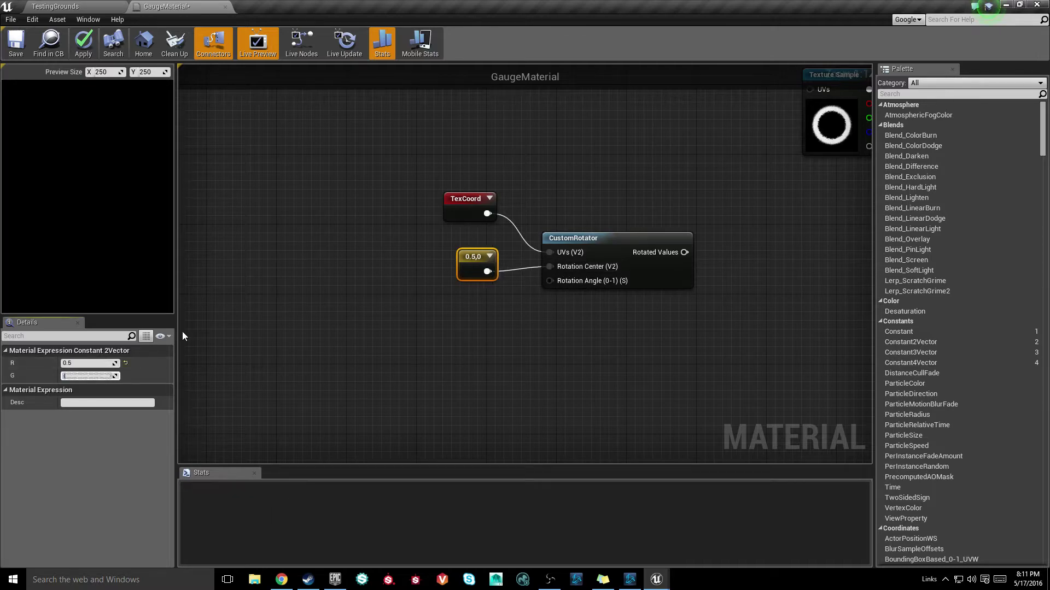
{"action": "type", "text": ".54"}
{"action": "key", "text": "BackSpace"}
{"action": "key", "text": "Return"}
{"action": "left_click", "coordinate": [521, 294]}
Step: Add a Constant node below the 0.5,0.5 vector and connect it to the CustomRotator's Rotation Angle input
{"action": "right_click_drag", "start_coordinate": [843, 259], "coordinate": [572, 284]}
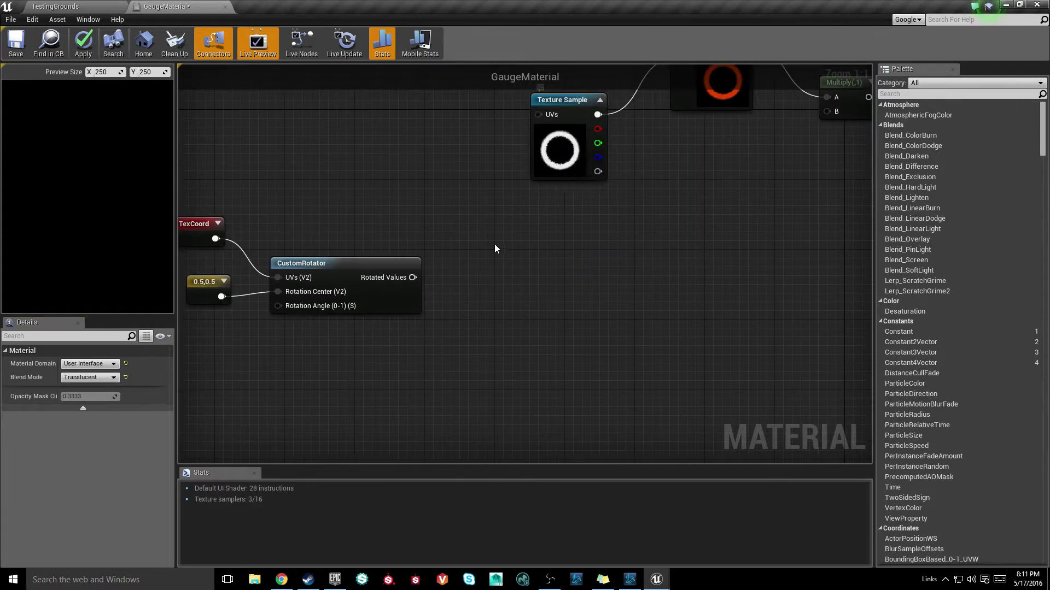
{"action": "right_click_drag", "start_coordinate": [523, 250], "coordinate": [509, 275]}
{"action": "right_click_drag", "start_coordinate": [428, 356], "coordinate": [812, 251]}
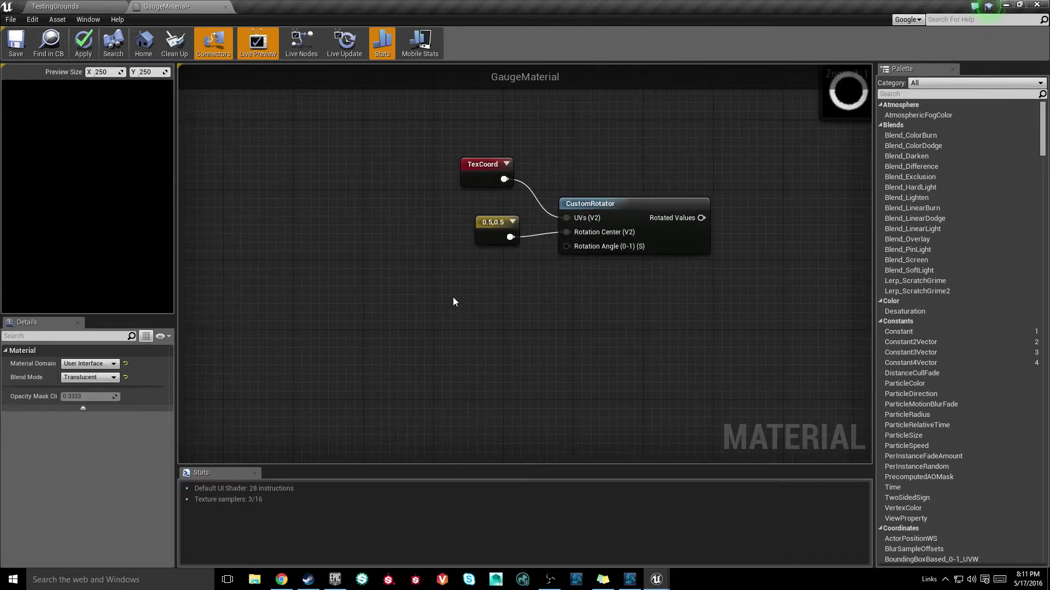
{"action": "right_click", "coordinate": [463, 273]}
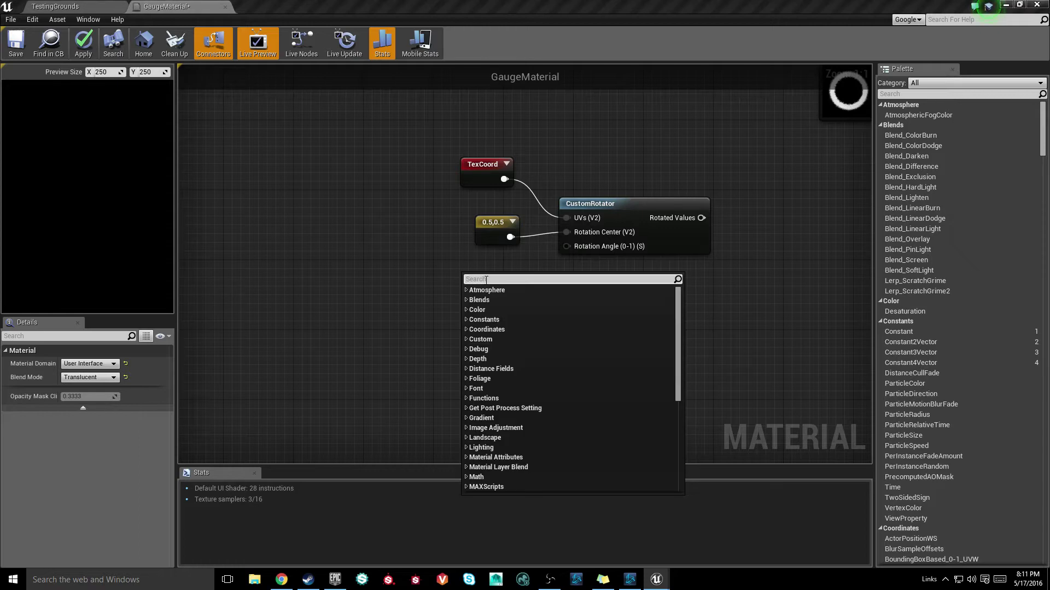
{"action": "type", "text": "cons"}
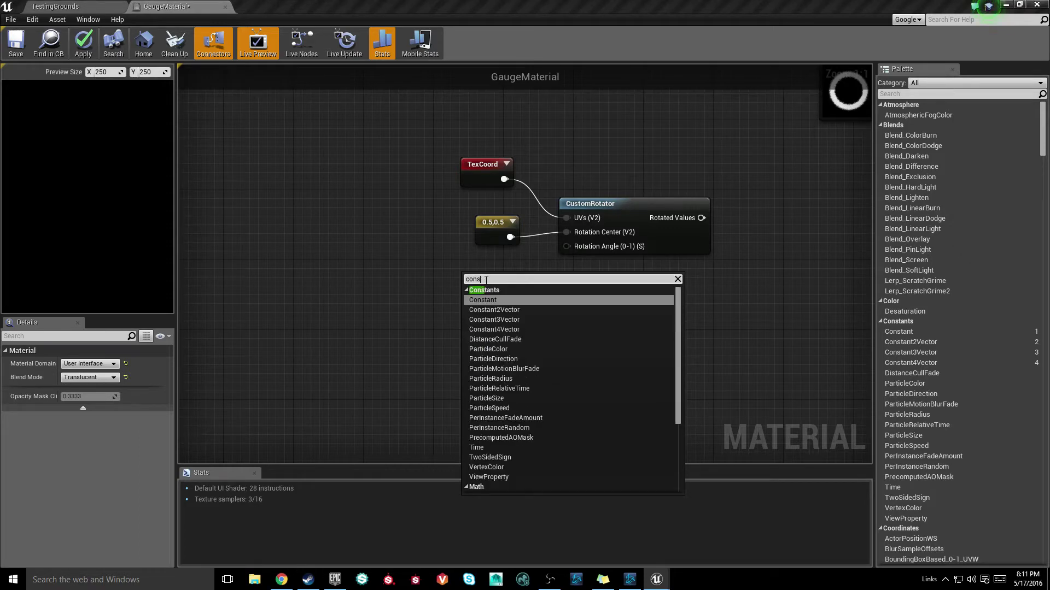
{"action": "key", "text": "Return"}
{"action": "left_click_drag", "start_coordinate": [479, 293], "coordinate": [566, 246]}
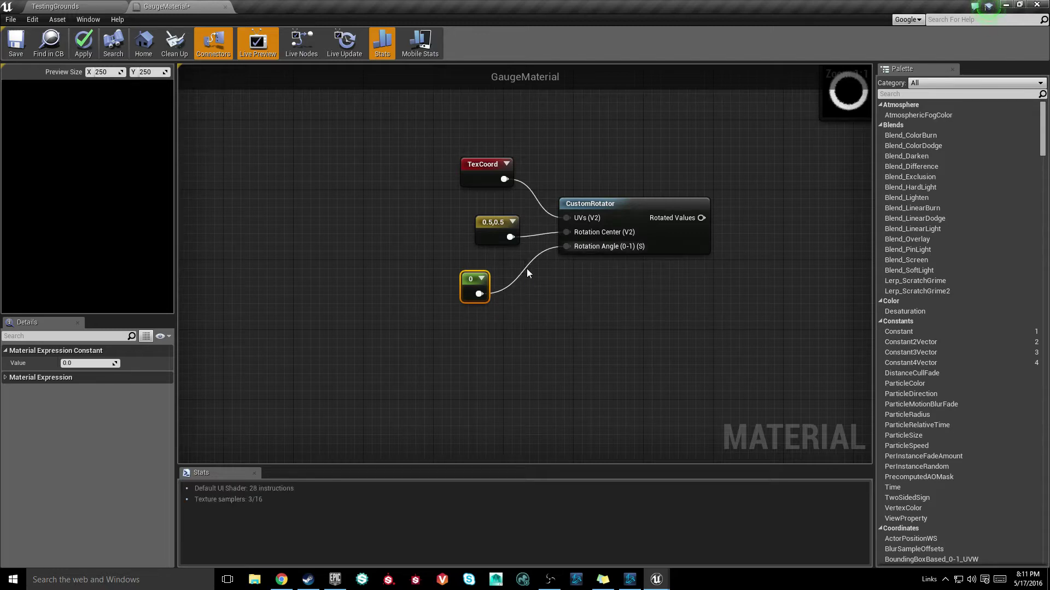
Step: Set the rotation angle constant to 0.5 and save the material
{"action": "left_click", "coordinate": [100, 363]}
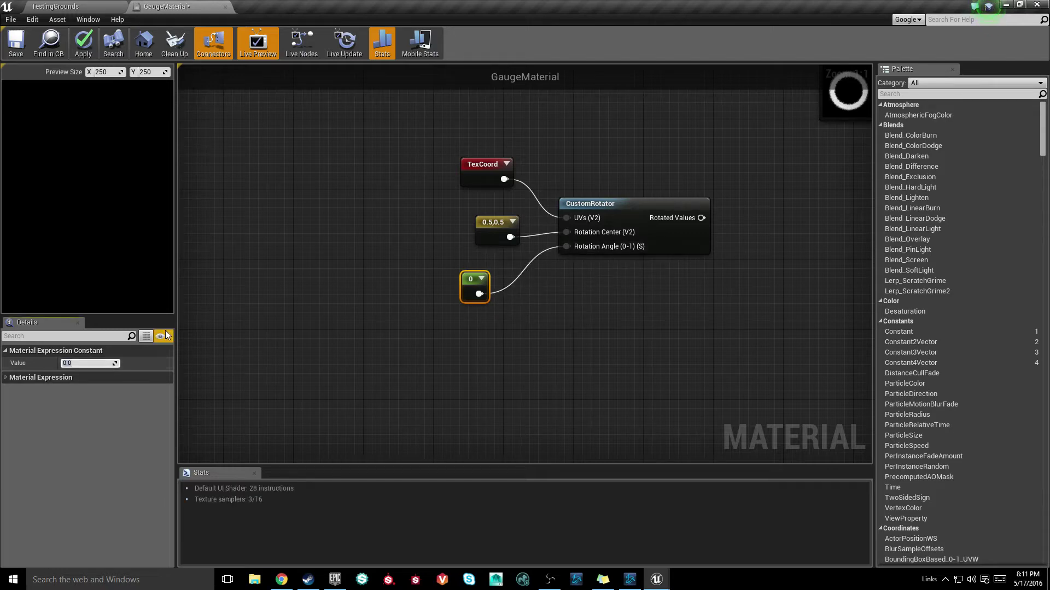
{"action": "type", "text": ".5"}
{"action": "key", "text": "Return"}
{"action": "left_click", "coordinate": [455, 349]}
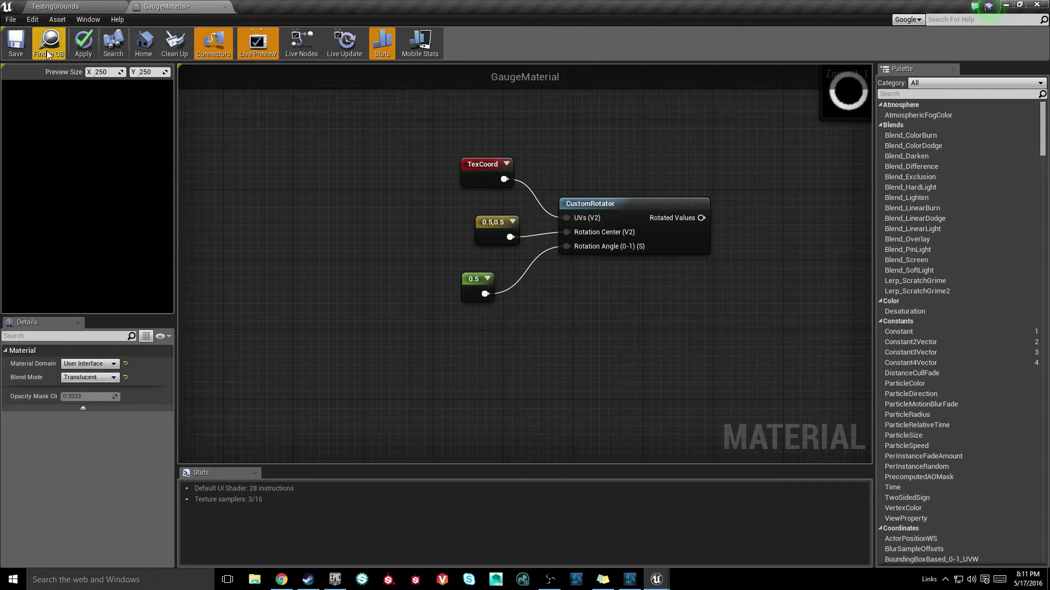
{"action": "key", "text": "ctrl+s"}
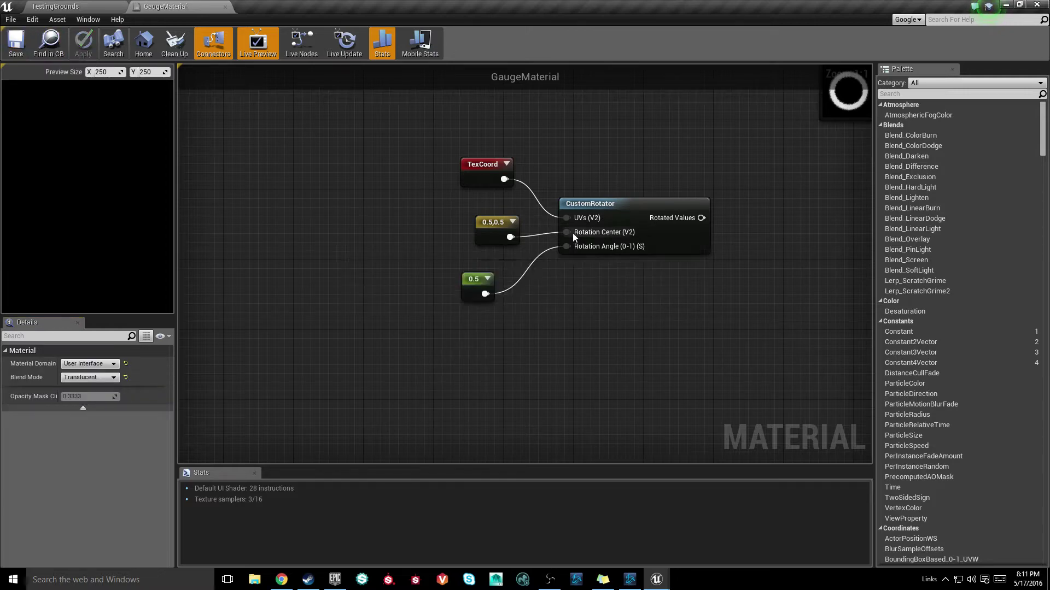
Step: Add an Add node beside the CustomRotator, with Rotated Values feeding its A input
{"action": "right_click_drag", "start_coordinate": [655, 295], "coordinate": [473, 311]}
{"action": "right_click_drag", "start_coordinate": [637, 246], "coordinate": [514, 240]}
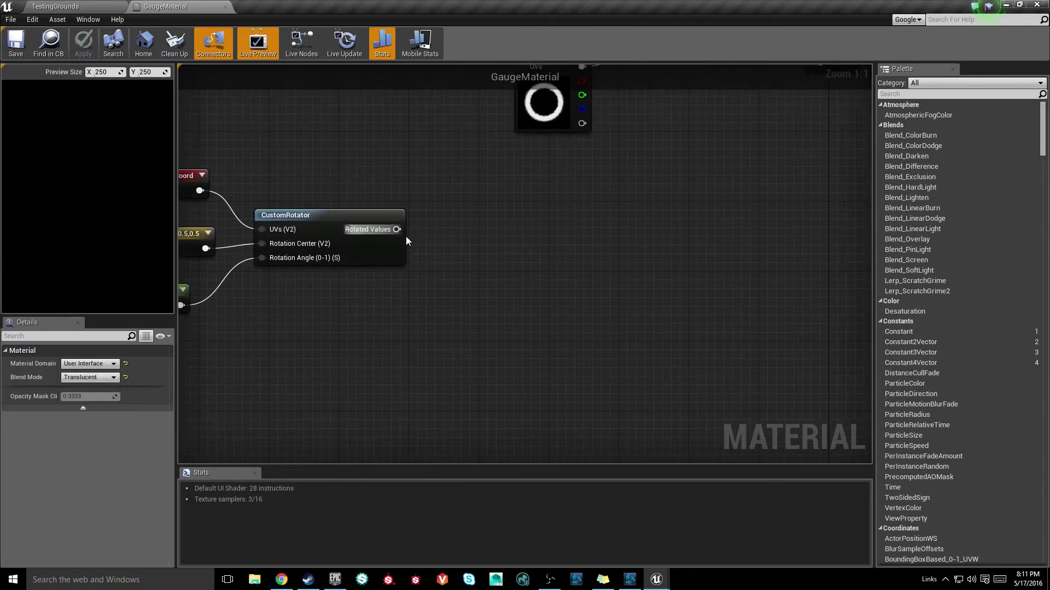
{"action": "right_click_drag", "start_coordinate": [399, 234], "coordinate": [457, 251]}
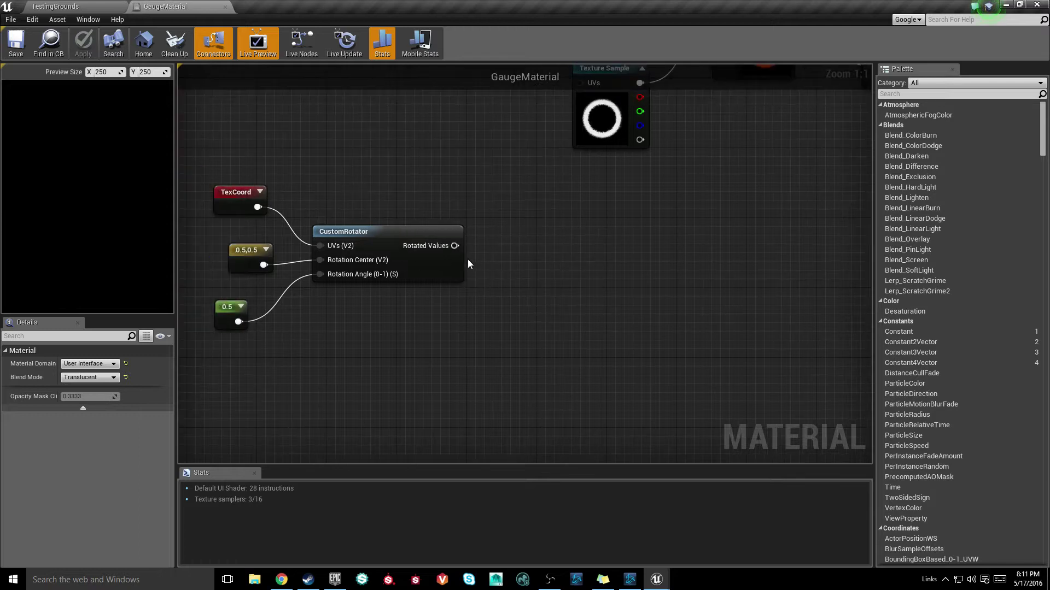
{"action": "left_click_drag", "start_coordinate": [456, 247], "coordinate": [583, 287]}
{"action": "type", "text": "+"}
{"action": "left_click", "coordinate": [631, 348]}
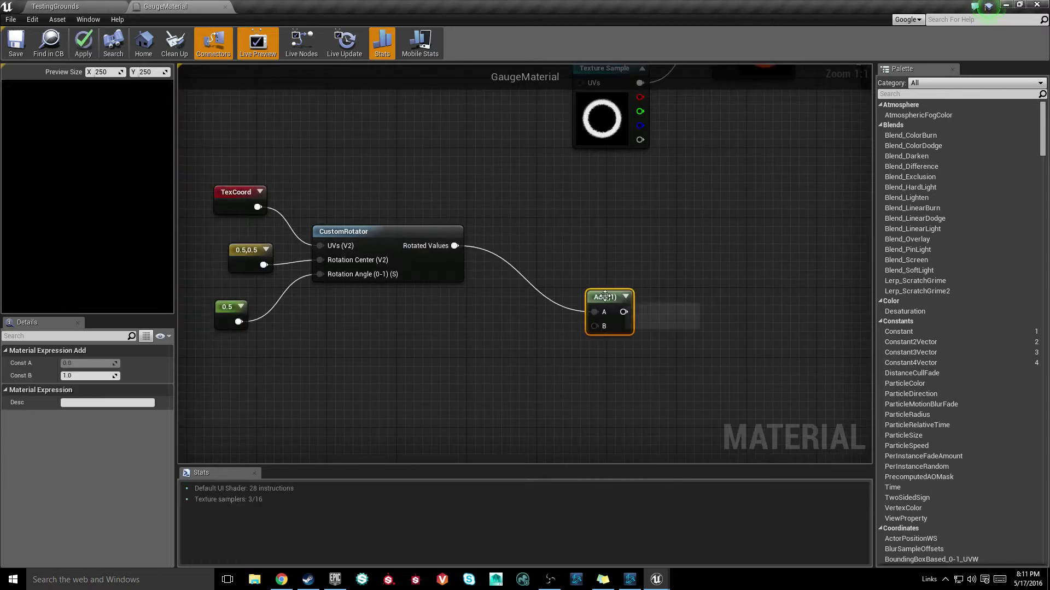
{"action": "left_click_drag", "start_coordinate": [605, 297], "coordinate": [582, 260]}
Step: Expand the previews of the TexCoord and Add nodes, moving TexCoord higher to make room
{"action": "left_click", "coordinate": [260, 191]}
{"action": "left_click_drag", "start_coordinate": [246, 191], "coordinate": [228, 128]}
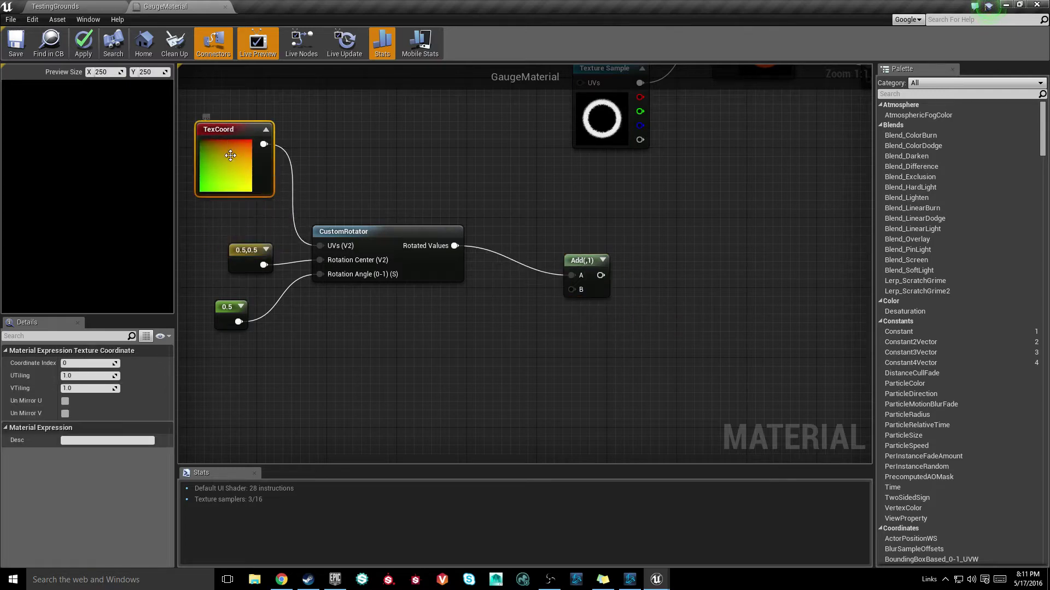
{"action": "left_click", "coordinate": [603, 260]}
{"action": "mouse_move", "coordinate": [592, 262]}
{"action": "left_mouse_down"}
{"action": "mouse_move", "coordinate": [573, 237]}
{"action": "mouse_move", "coordinate": [583, 253]}
{"action": "left_mouse_up"}
{"action": "left_click", "coordinate": [601, 239]}
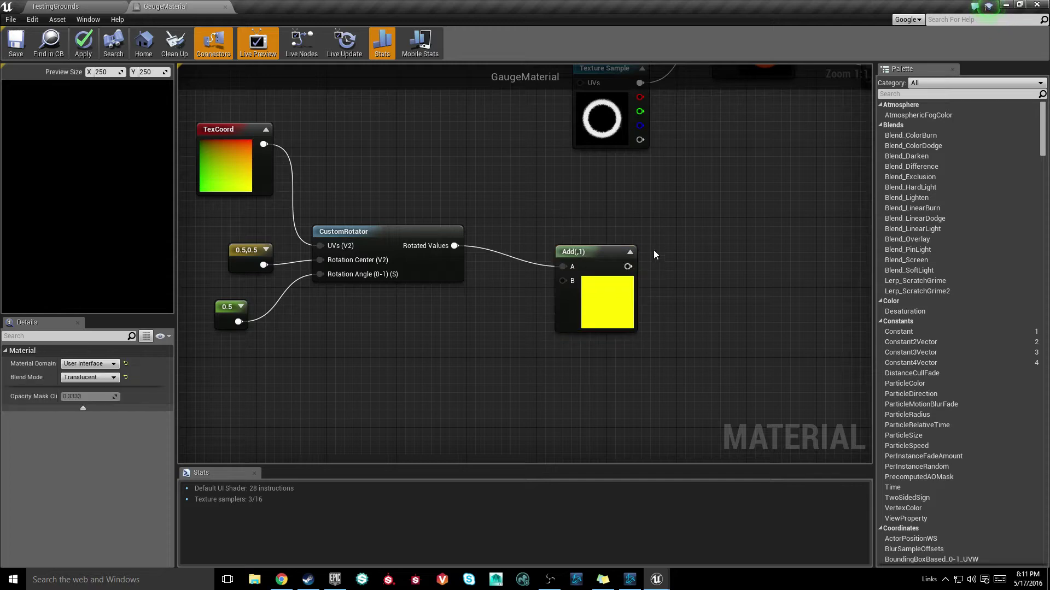
Step: Duplicate the 0.5 rotation angle constant, place the copy near the Add node and connect it to input B
{"action": "right_click_drag", "start_coordinate": [571, 314], "coordinate": [652, 252]}
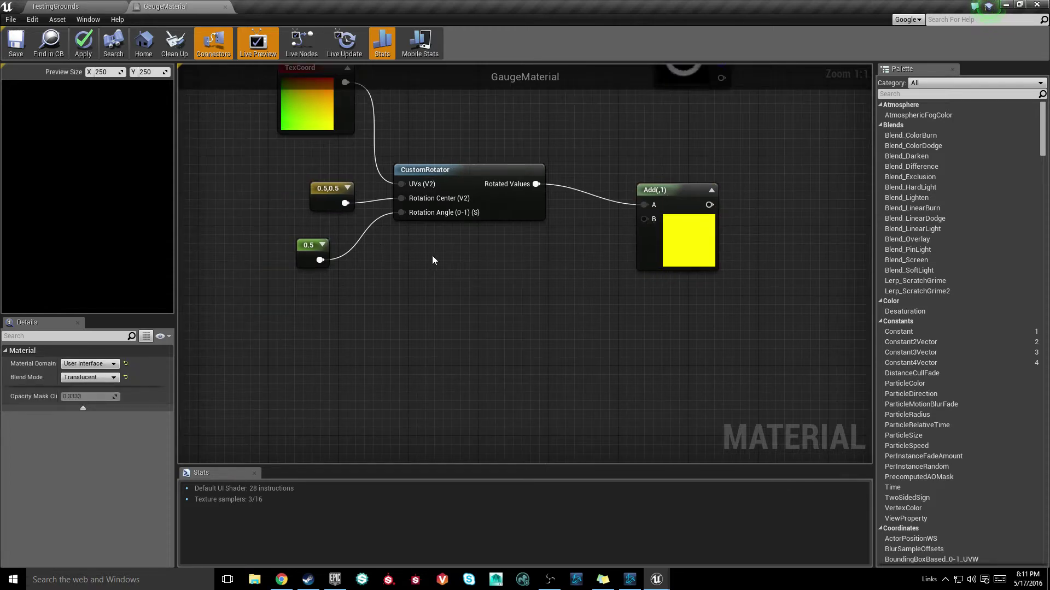
{"action": "left_click_drag", "start_coordinate": [396, 248], "coordinate": [268, 278]}
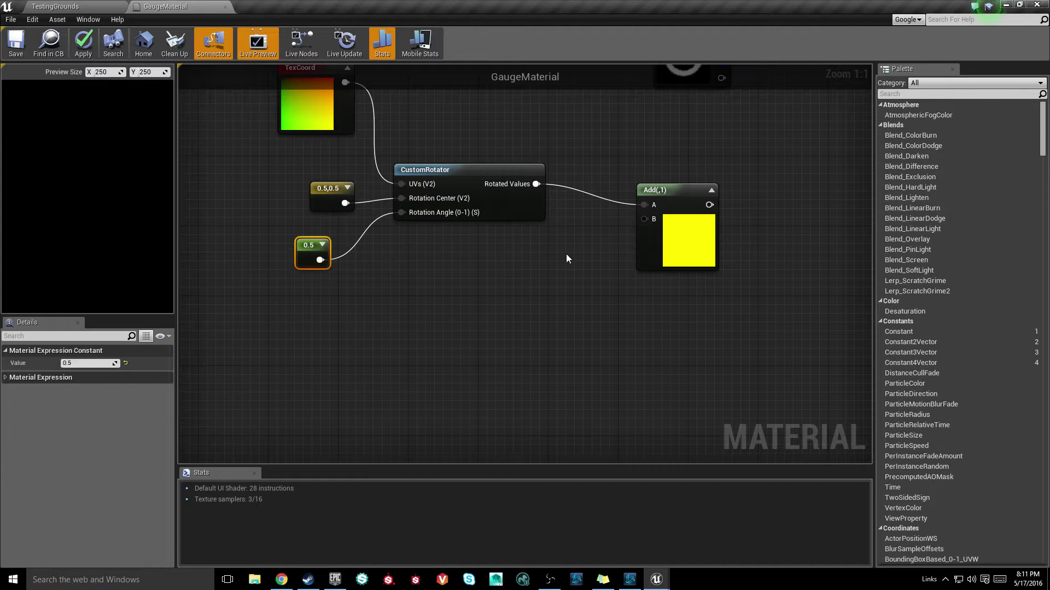
{"action": "key", "text": "ctrl+w"}
{"action": "left_click_drag", "start_coordinate": [592, 274], "coordinate": [645, 219]}
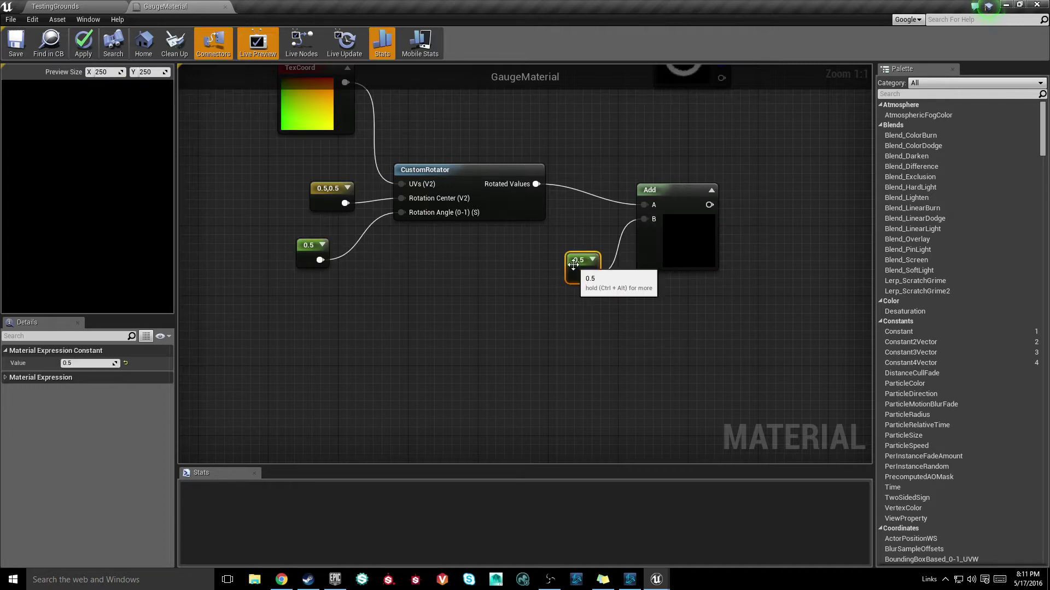
{"action": "left_click_drag", "start_coordinate": [572, 264], "coordinate": [528, 265]}
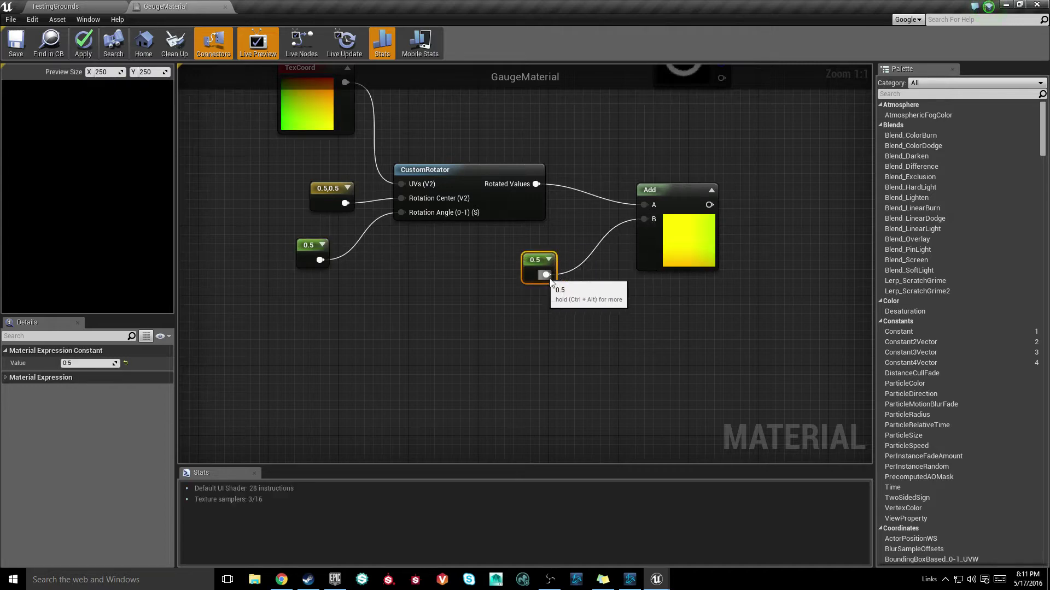
Step: Set the constant feeding the Add node's B input to -0.5 and save the material
{"action": "left_click", "coordinate": [85, 364]}
{"action": "type", "text": "-"}
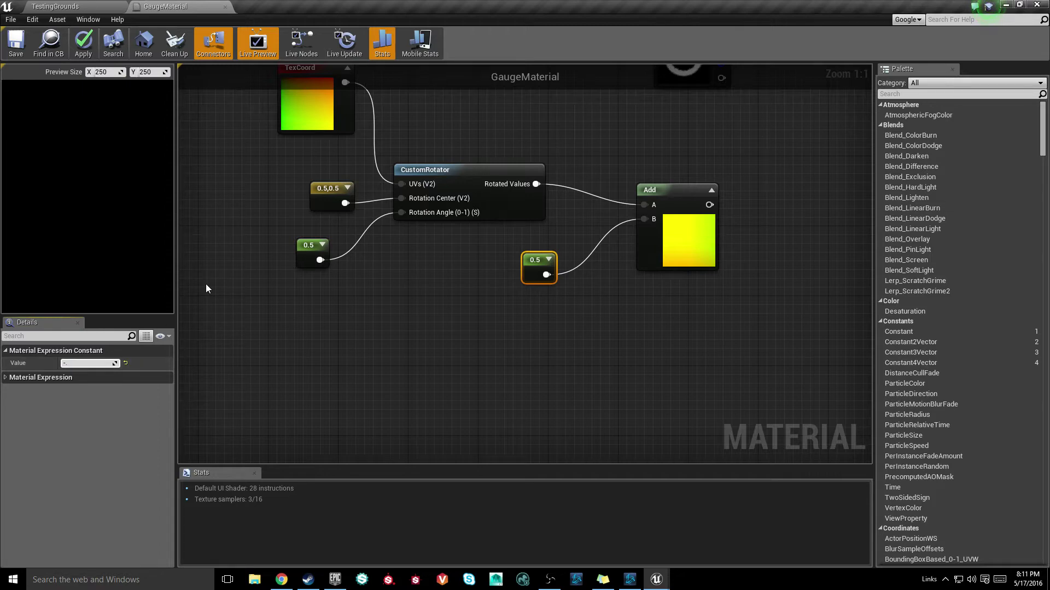
{"action": "type", "text": "0.5"}
{"action": "key", "text": "Return"}
{"action": "right_click_drag", "start_coordinate": [425, 199], "coordinate": [348, 228]}
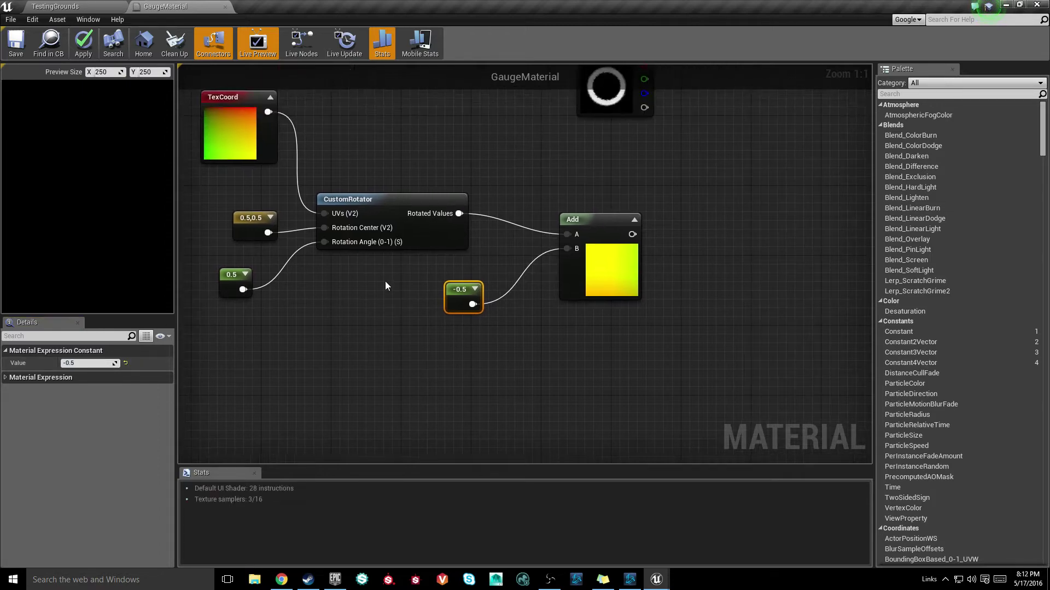
{"action": "left_click", "coordinate": [26, 50]}
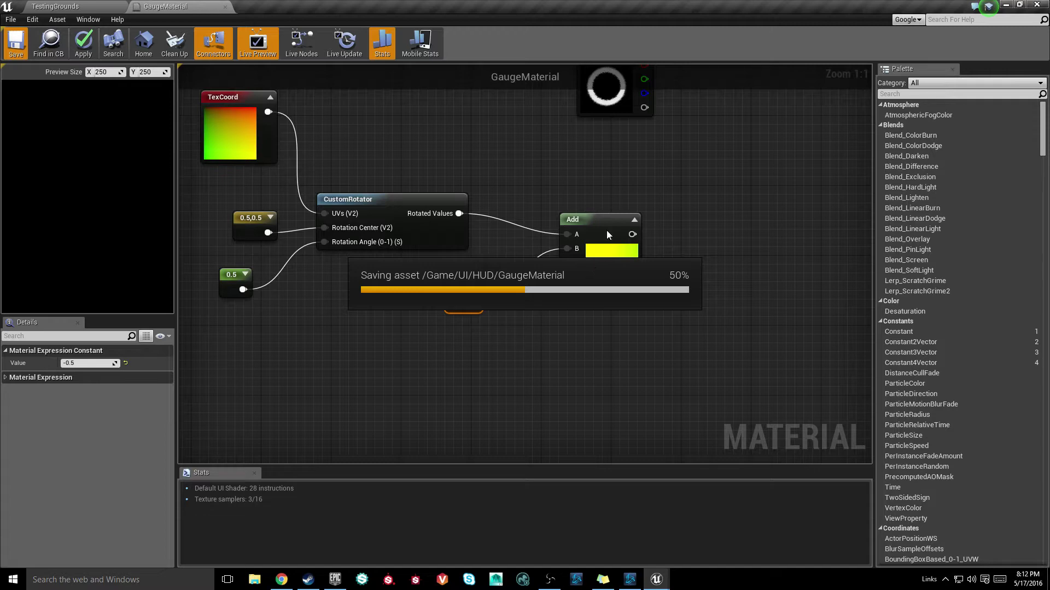
Step: Collapse and re-expand the Add node's preview to refresh it
{"action": "left_click", "coordinate": [634, 220]}
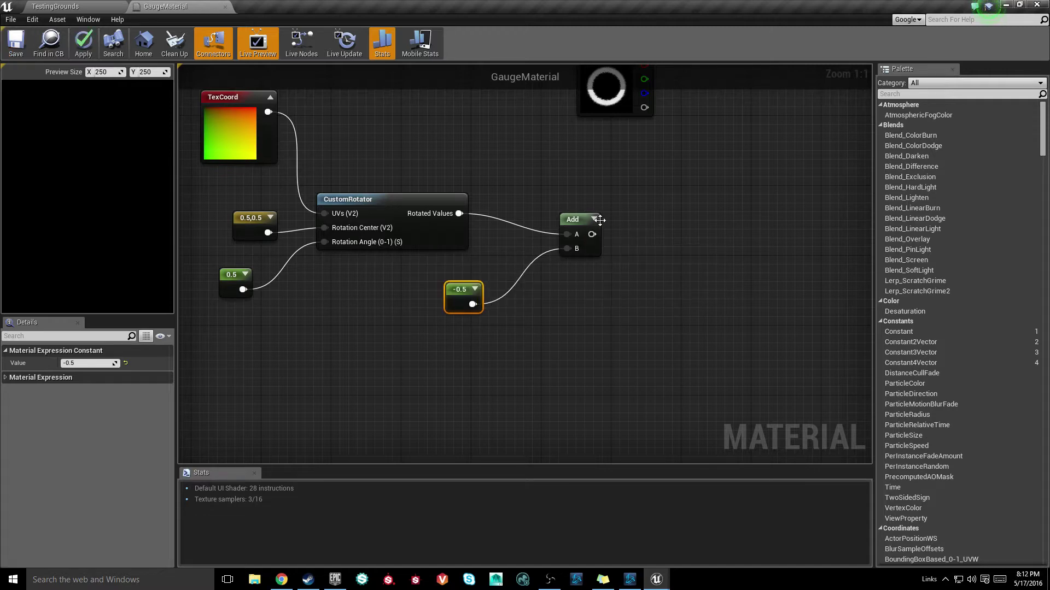
{"action": "left_click", "coordinate": [635, 219]}
{"action": "left_click", "coordinate": [662, 309]}
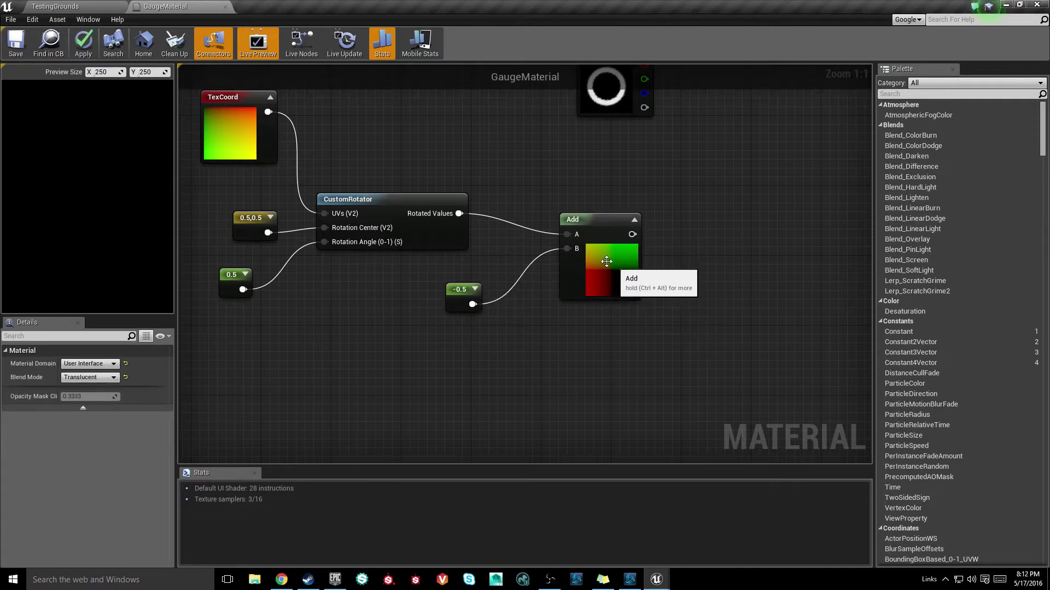
Step: Duplicate the Add node with its -0.5 constant and feed the unrotated TexCoord output into the copy's A input
{"action": "right_click_drag", "start_coordinate": [715, 299], "coordinate": [668, 328]}
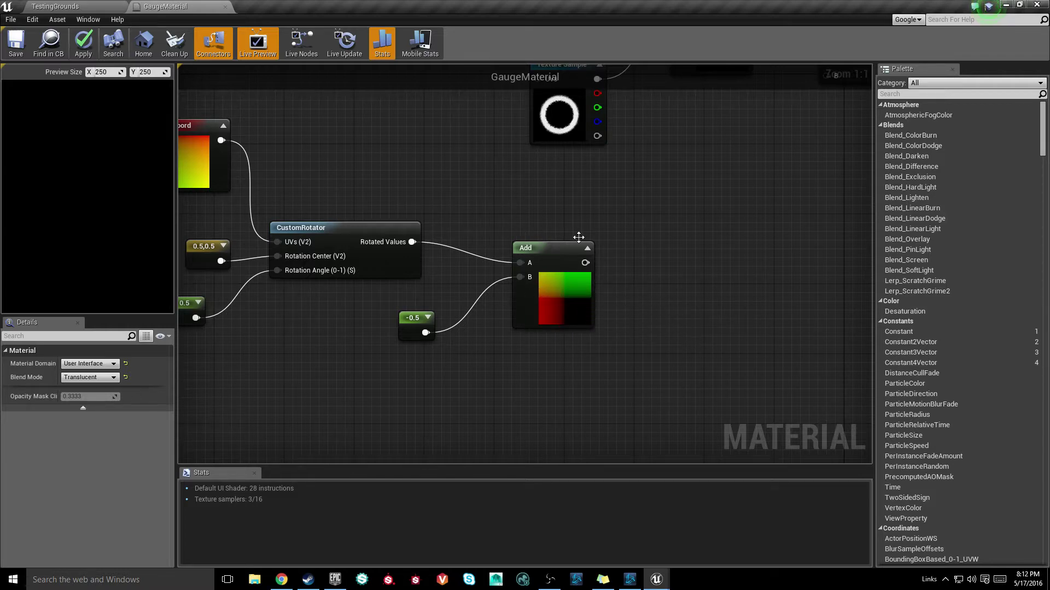
{"action": "right_click_drag", "start_coordinate": [541, 222], "coordinate": [574, 279]}
{"action": "right_click_drag", "start_coordinate": [425, 247], "coordinate": [477, 280]}
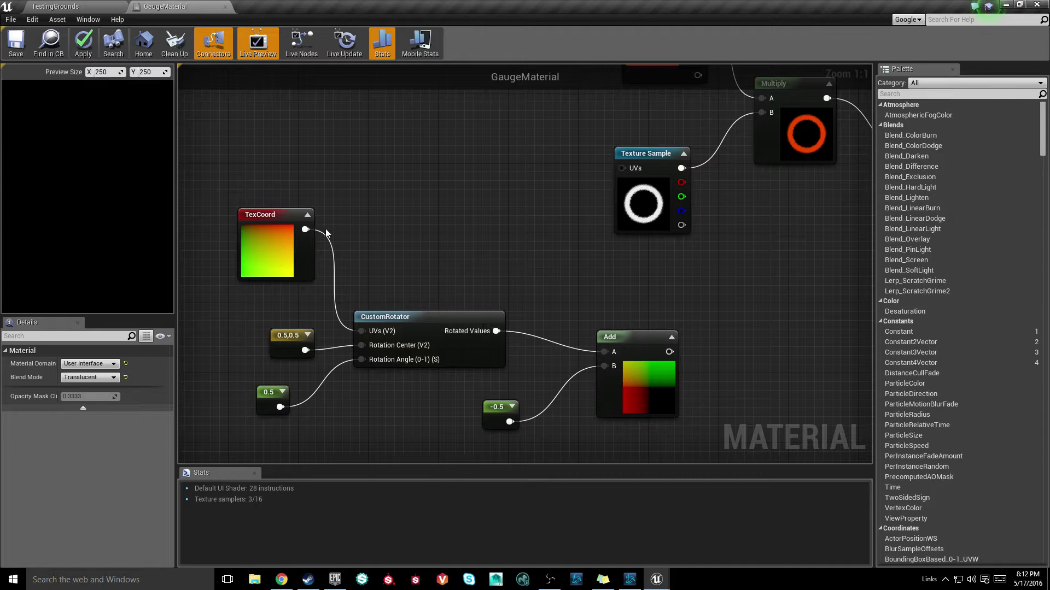
{"action": "left_click_drag", "start_coordinate": [486, 383], "coordinate": [664, 434]}
{"action": "key", "text": "ctrl+c"}
{"action": "key", "text": "ctrl+v"}
{"action": "left_click_drag", "start_coordinate": [305, 229], "coordinate": [482, 185]}
{"action": "right_click_drag", "start_coordinate": [623, 298], "coordinate": [581, 274]}
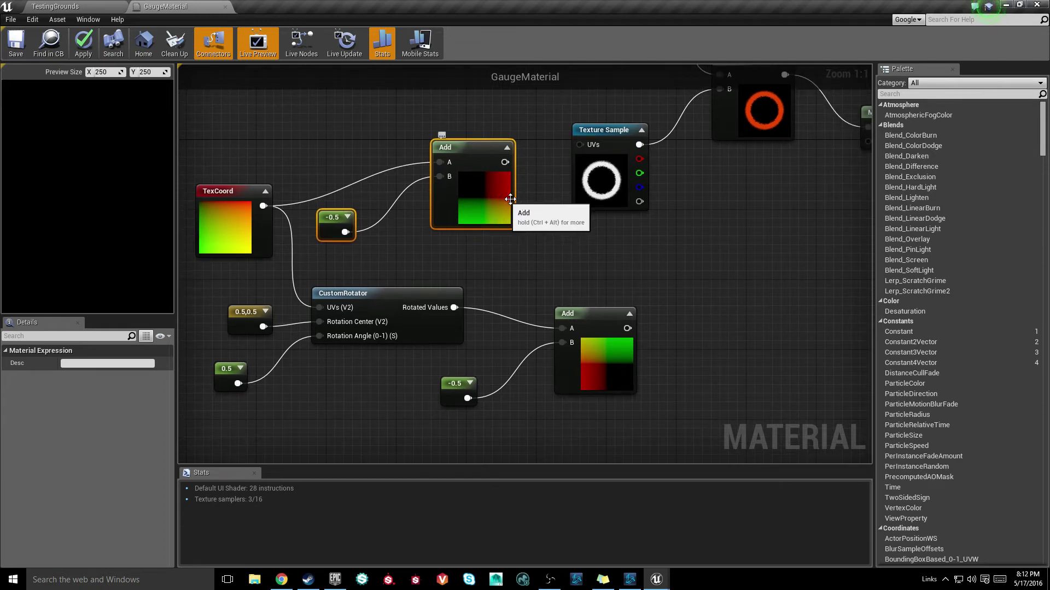
{"action": "left_click", "coordinate": [514, 282]}
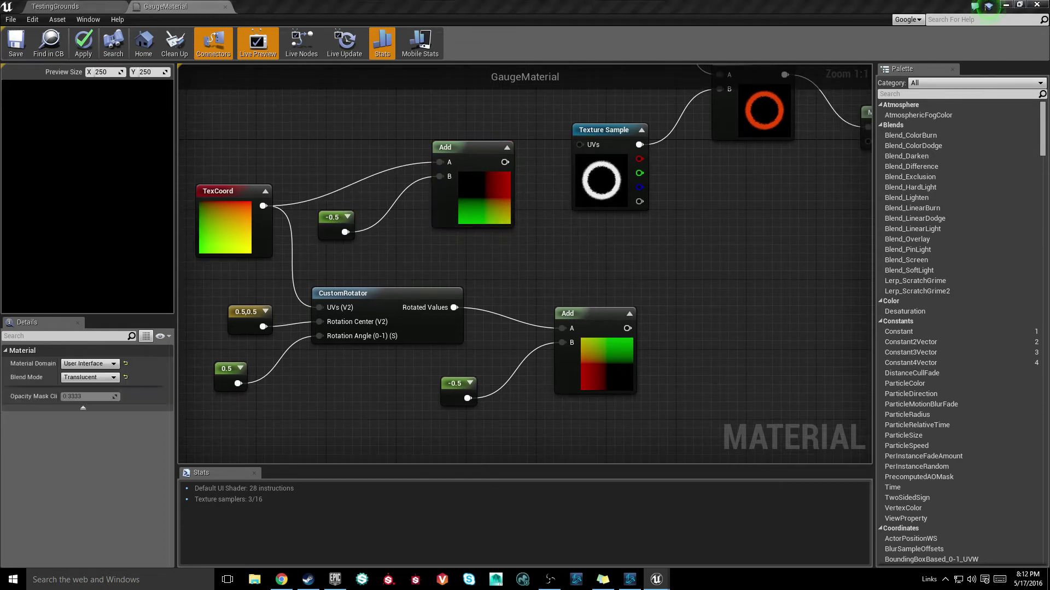
Step: Delete the duplicated Add node and its -0.5 constant beside TexCoord
{"action": "right_click_drag", "start_coordinate": [622, 276], "coordinate": [430, 250]}
{"action": "right_click_drag", "start_coordinate": [442, 308], "coordinate": [400, 230]}
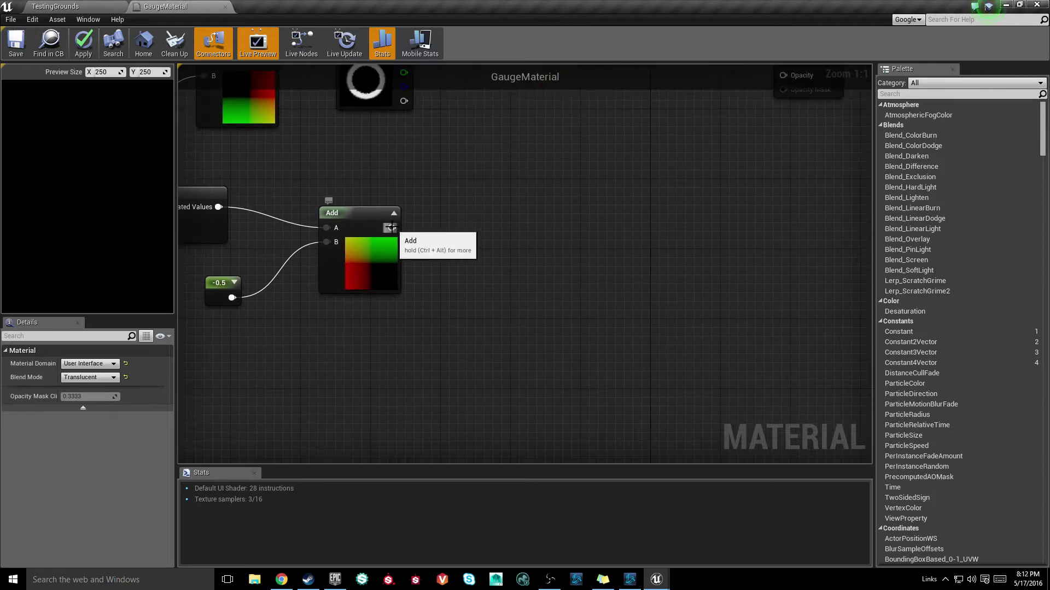
{"action": "right_click_drag", "start_coordinate": [358, 201], "coordinate": [519, 260]}
{"action": "left_click_drag", "start_coordinate": [520, 260], "coordinate": [356, 219]}
{"action": "key", "text": "Delete"}
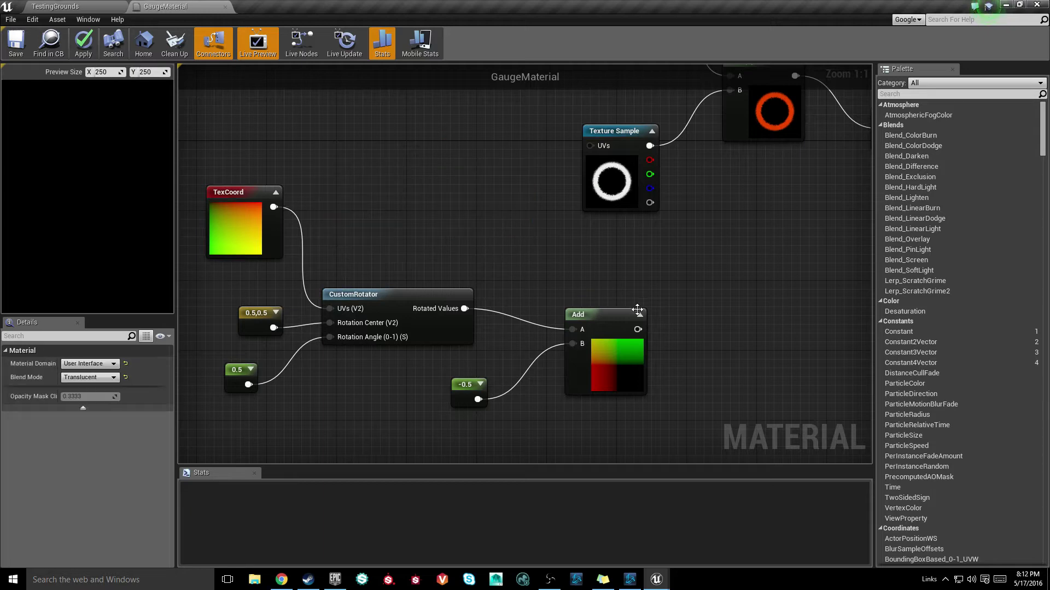
Step: Add a VectorToRadialValue node fed by the Add node's output and place it close beside the Add node
{"action": "right_click_drag", "start_coordinate": [664, 296], "coordinate": [424, 187]}
{"action": "left_click_drag", "start_coordinate": [398, 220], "coordinate": [512, 216]}
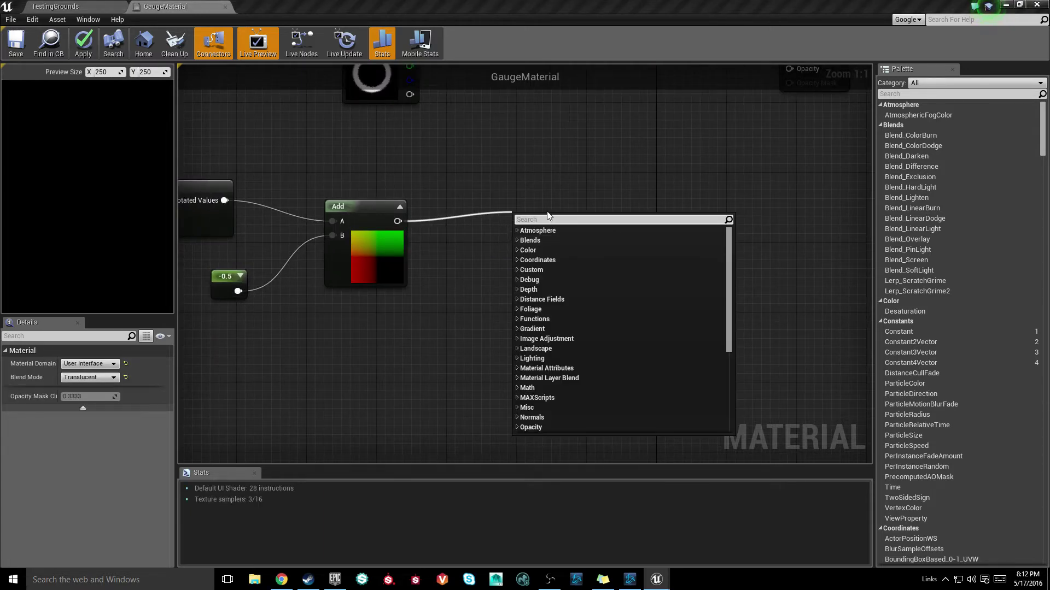
{"action": "type", "text": "vect"}
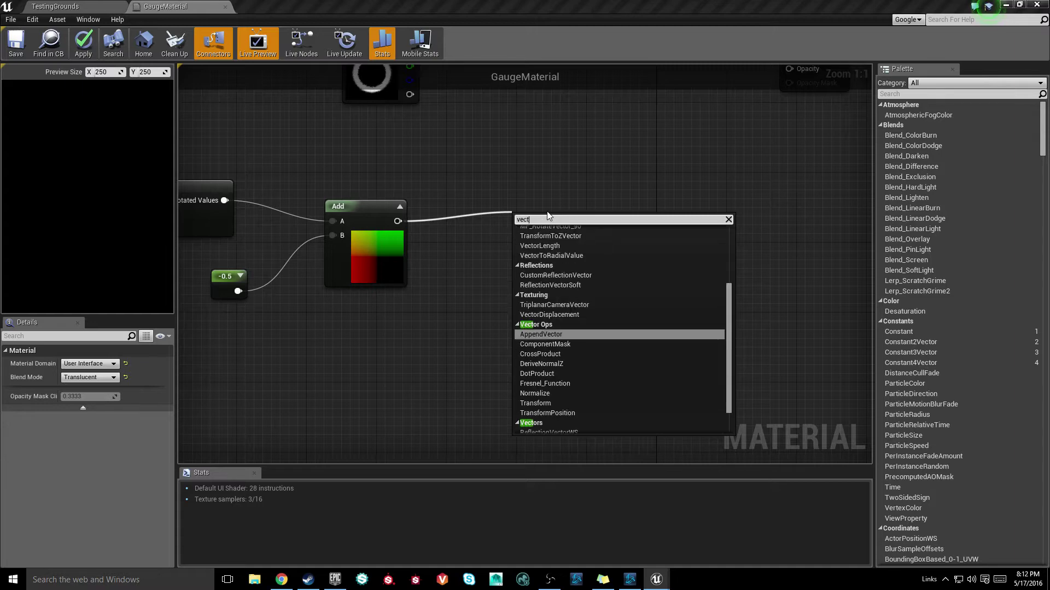
{"action": "type", "text": "or to radial"}
{"action": "key", "text": "Return"}
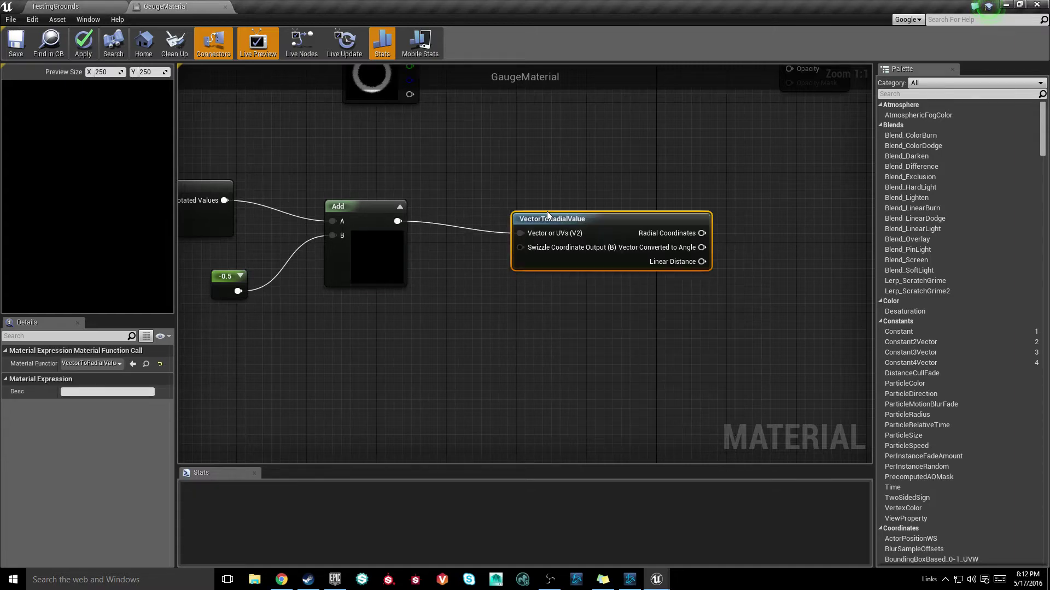
{"action": "left_click", "coordinate": [490, 169]}
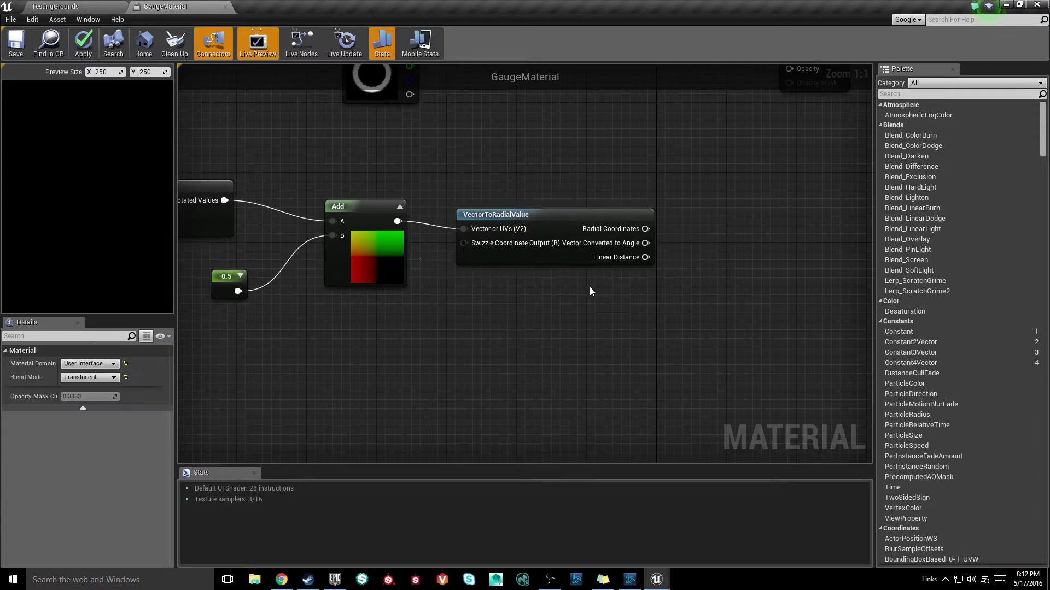
Step: Feed VectorToRadialValue's Vector Converted to Angle output into a new Add node with its preview expanded, and save the material
{"action": "right_click_drag", "start_coordinate": [754, 269], "coordinate": [608, 217]}
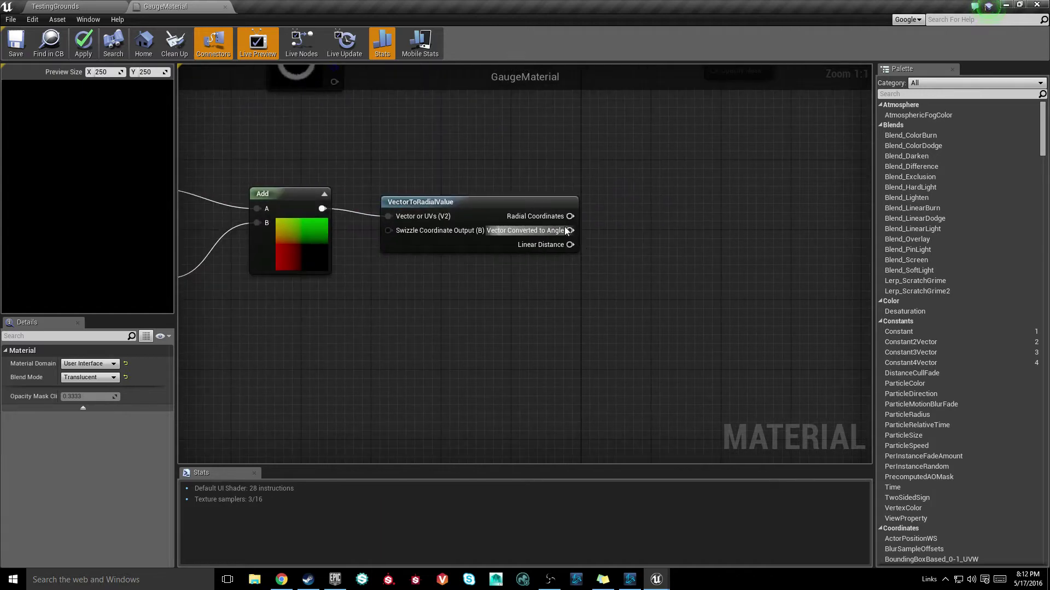
{"action": "left_click_drag", "start_coordinate": [571, 230], "coordinate": [679, 221]}
{"action": "type", "text": "+"}
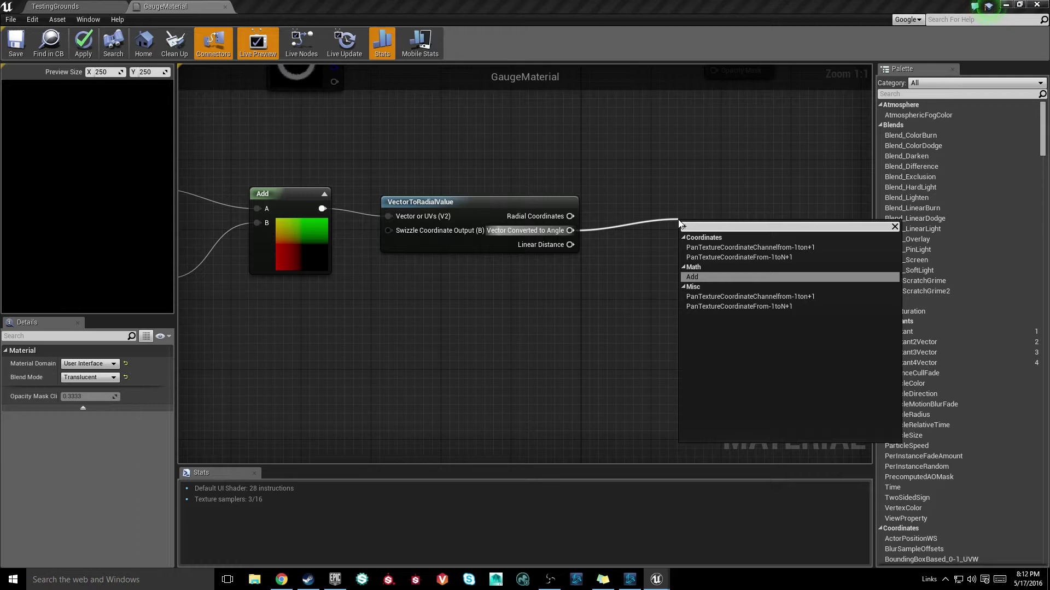
{"action": "left_click", "coordinate": [757, 277]}
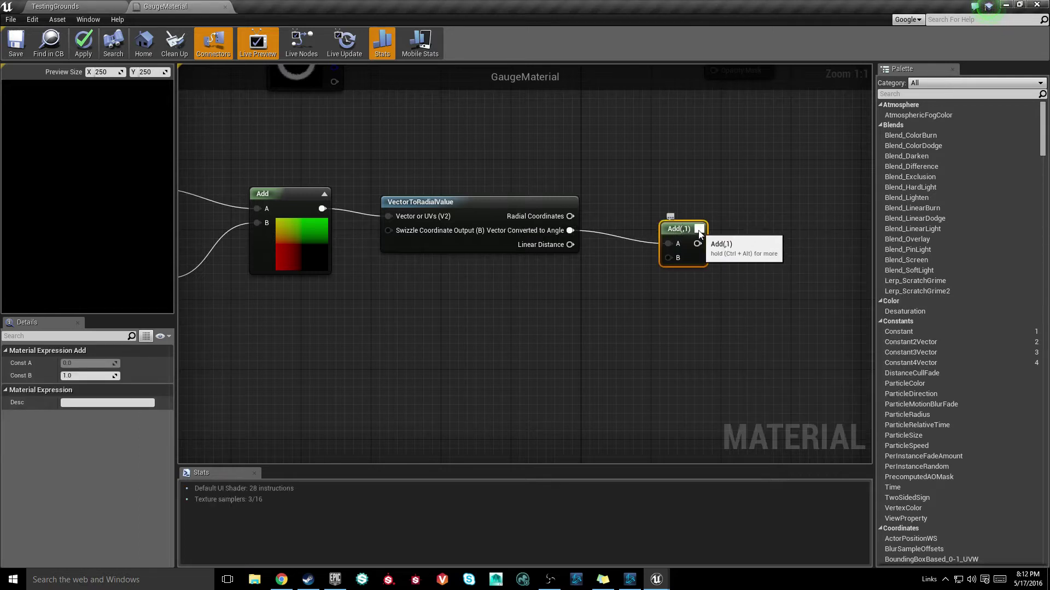
{"action": "left_click", "coordinate": [698, 229]}
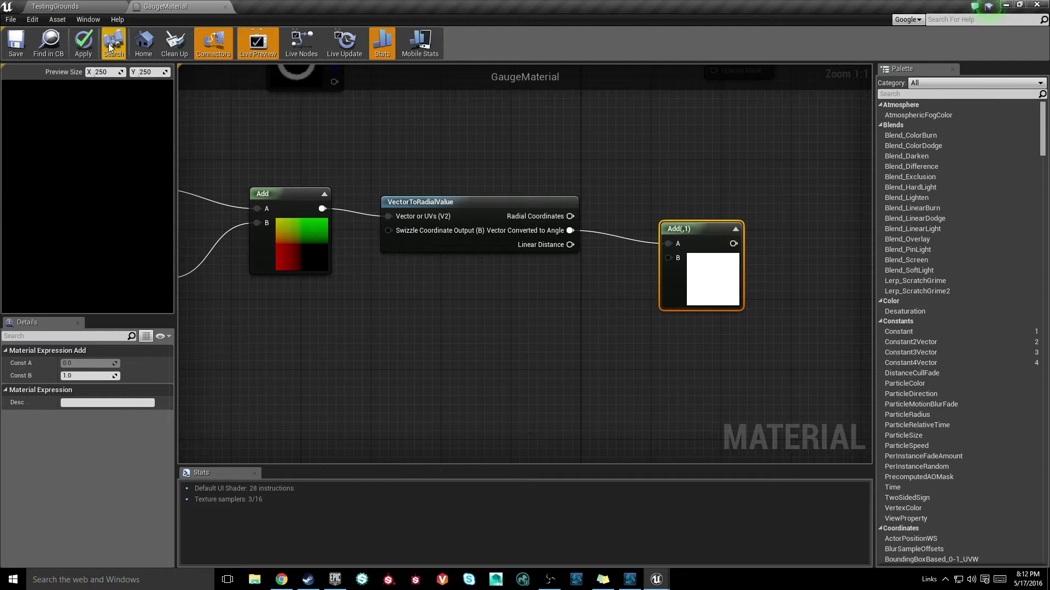
{"action": "key", "text": "ctrl+s"}
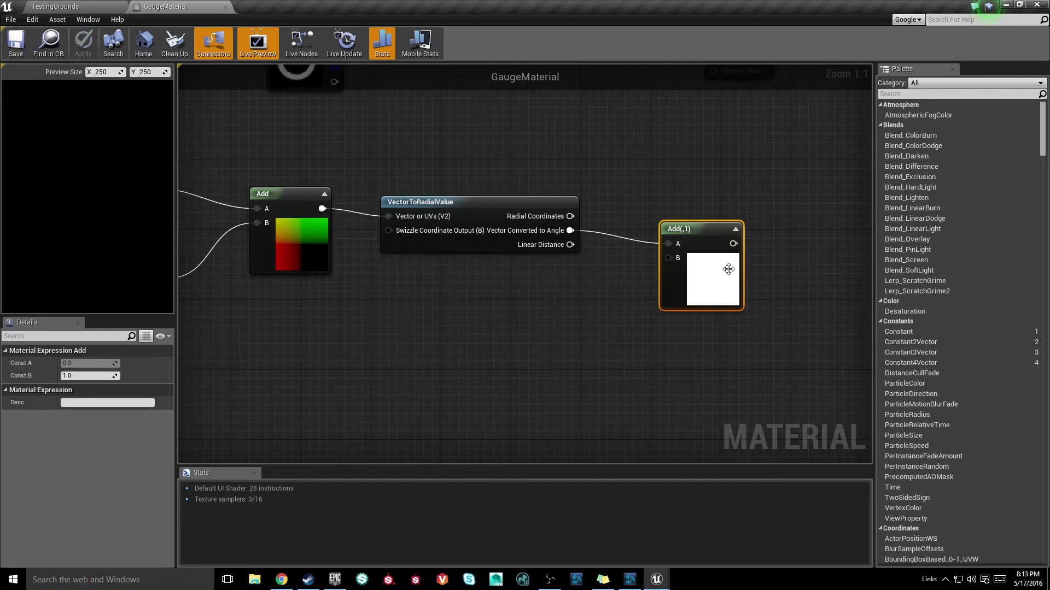
Step: Create a scalar parameter named GaugePercent below the VectorToRadialValue node
{"action": "right_click", "coordinate": [539, 284]}
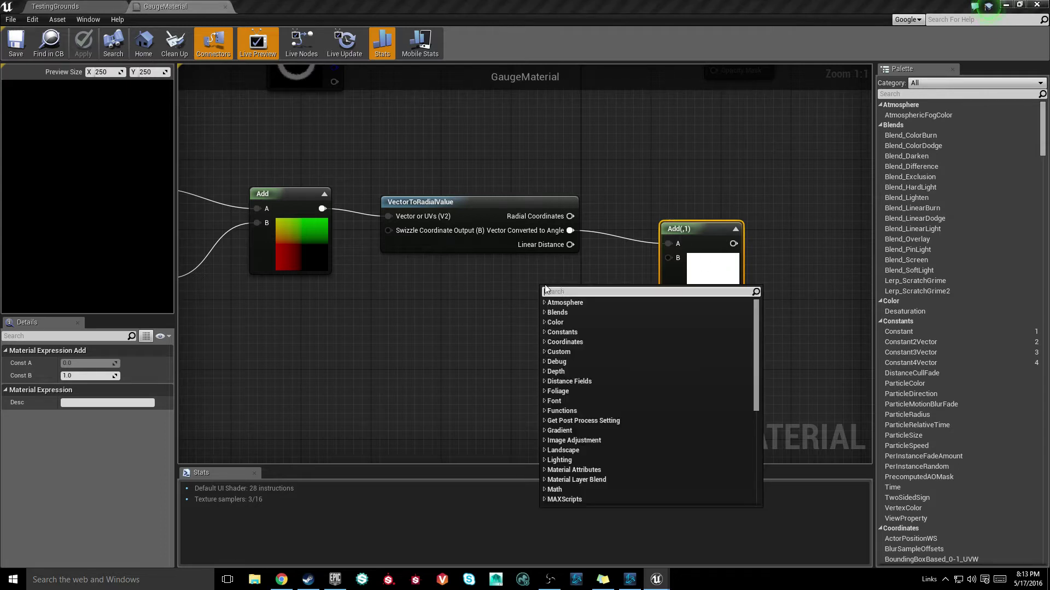
{"action": "type", "text": "sc"}
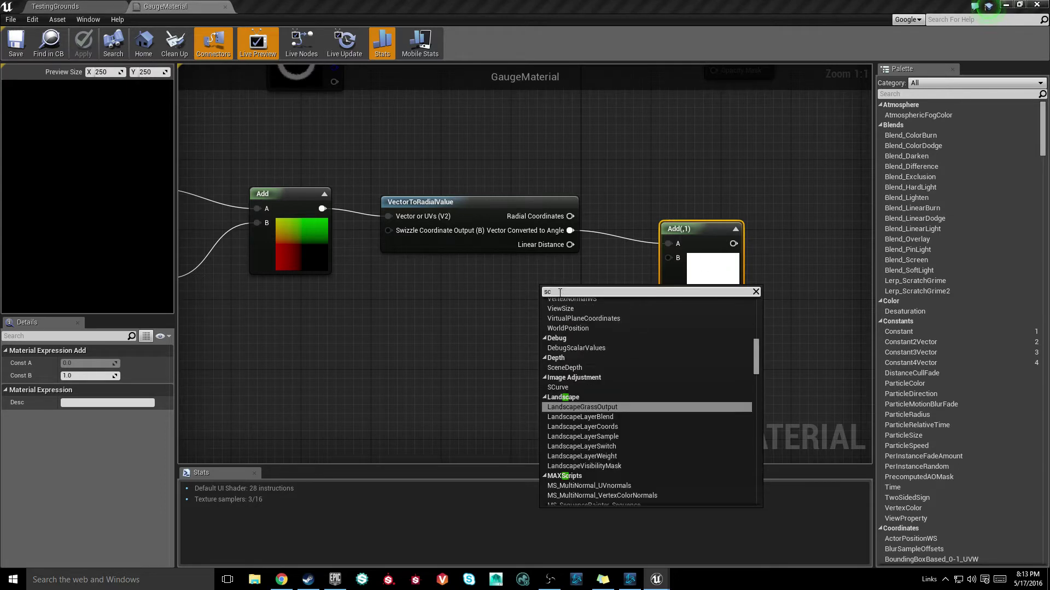
{"action": "type", "text": "alara"}
{"action": "key", "text": "BackSpace"}
{"action": "key", "text": "BackSpace"}
{"action": "key", "text": "BackSpace"}
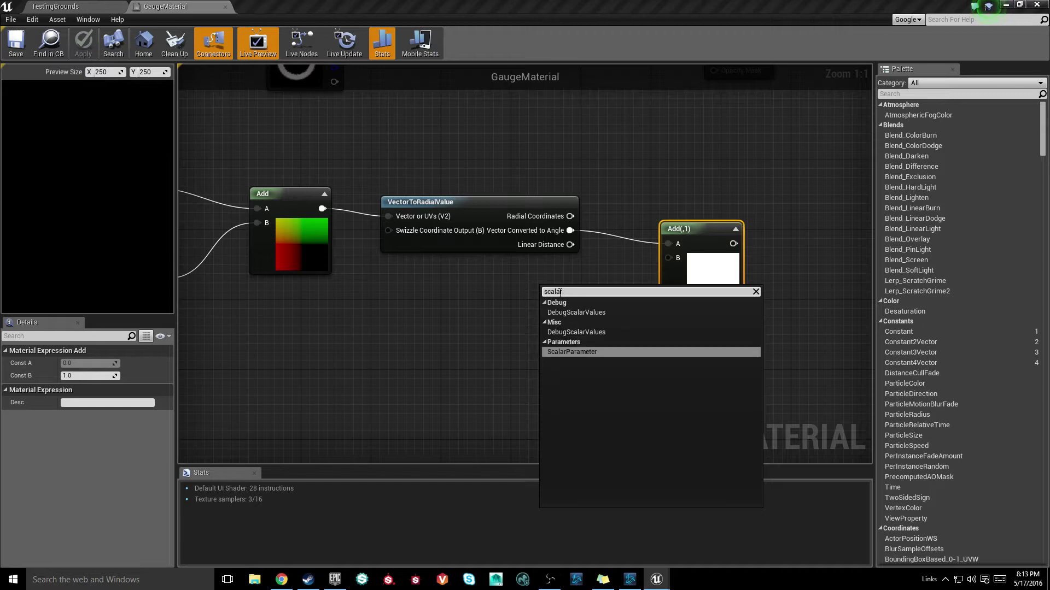
{"action": "key", "text": "Return"}
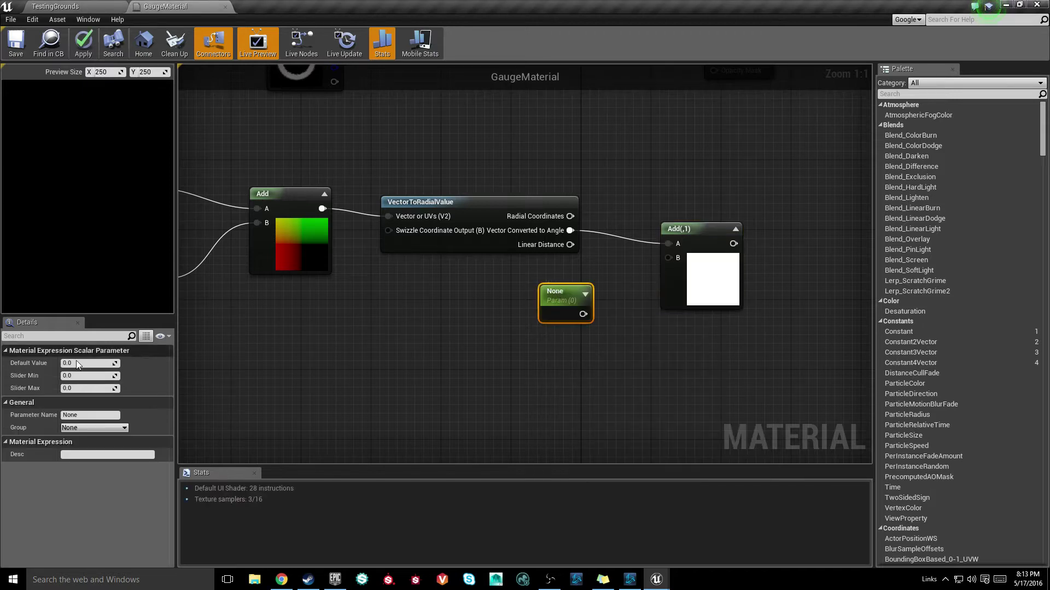
{"action": "left_click", "coordinate": [90, 415]}
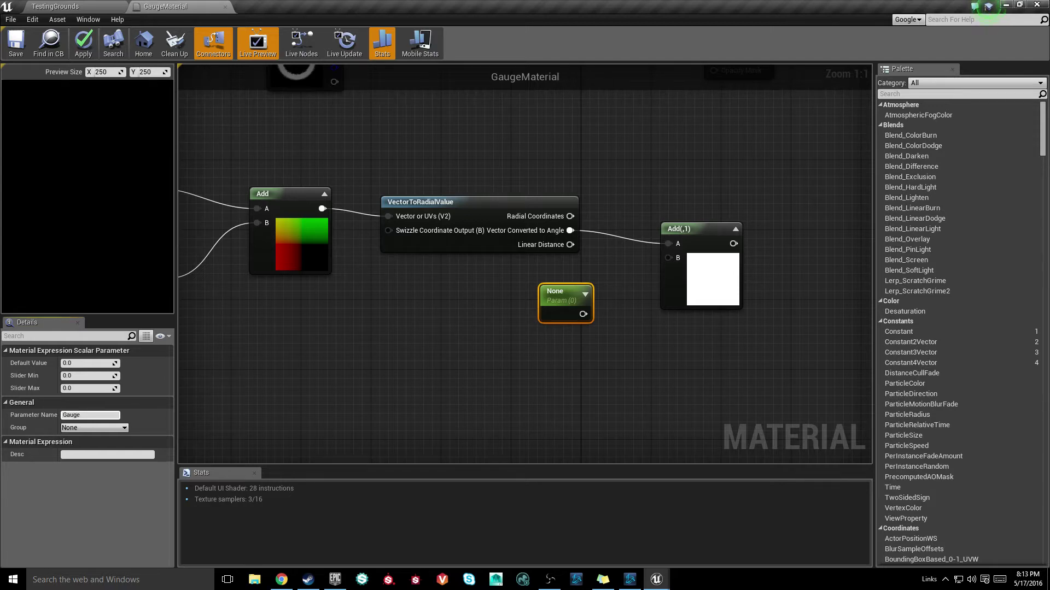
{"action": "type", "text": "GaugePercent"}
{"action": "key", "text": "Return"}
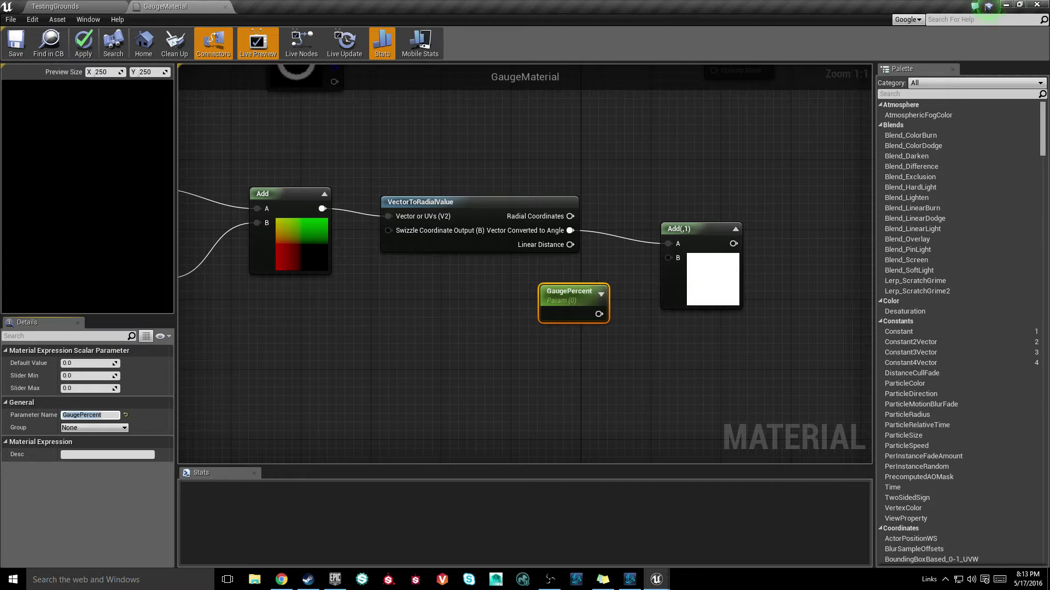
Step: Connect the GaugePercent parameter to the B input of the new Add node
{"action": "left_click", "coordinate": [625, 402]}
{"action": "right_click_drag", "start_coordinate": [625, 402], "coordinate": [497, 420]}
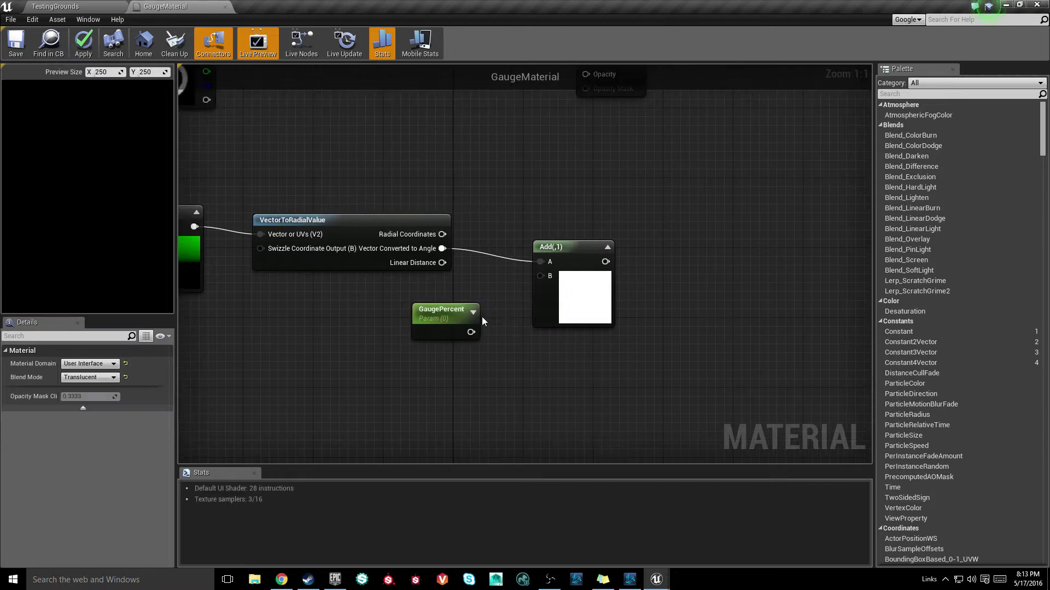
{"action": "left_click_drag", "start_coordinate": [470, 332], "coordinate": [540, 275]}
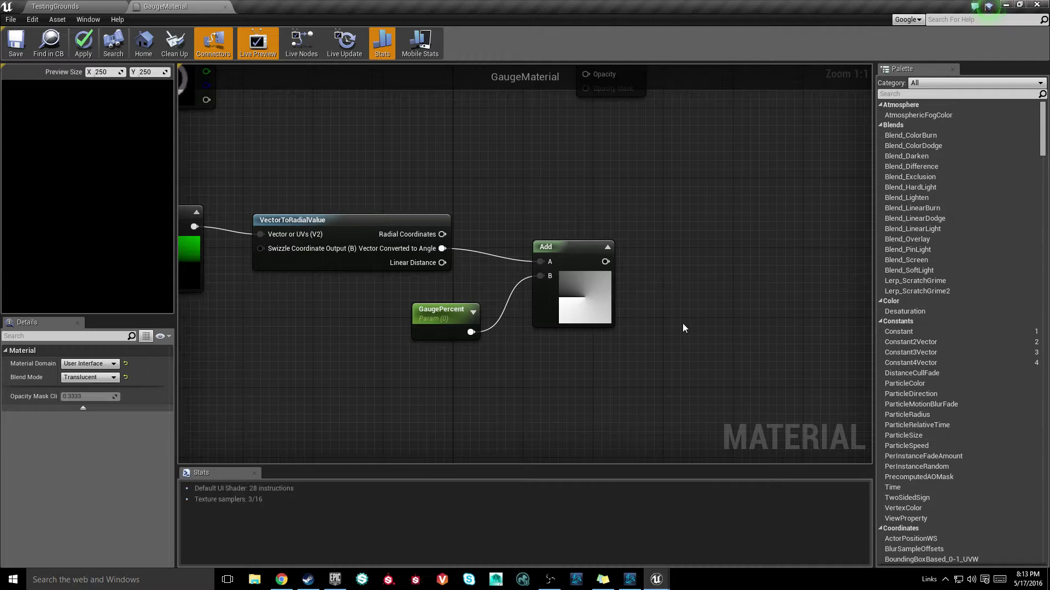
{"action": "right_click_drag", "start_coordinate": [681, 323], "coordinate": [633, 299]}
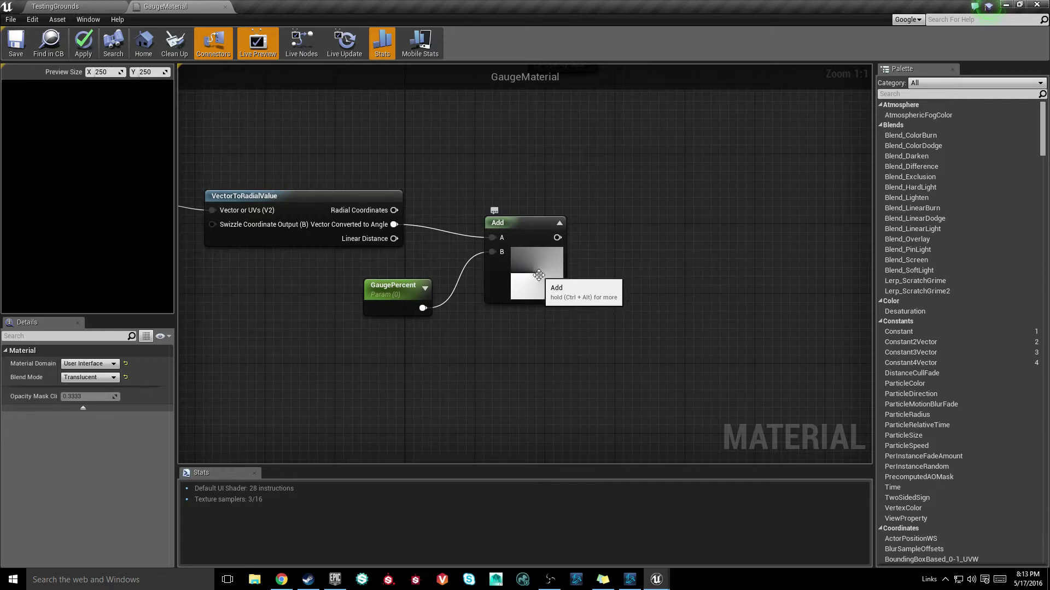
Step: Set GaugePercent's default value to 0.5, then save the material so the Add node's preview refreshes
{"action": "left_click", "coordinate": [387, 304]}
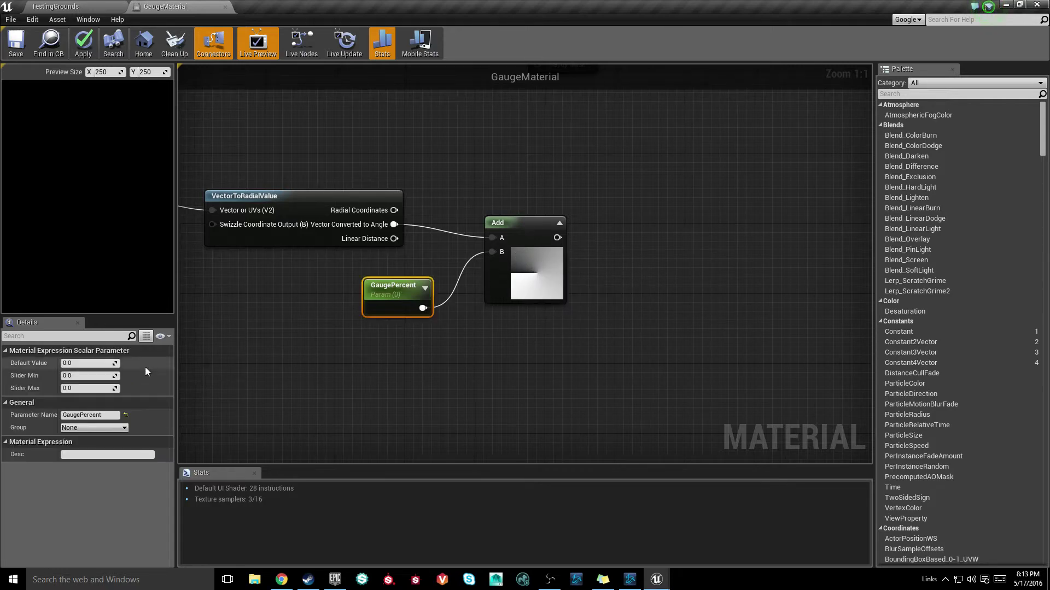
{"action": "left_click", "coordinate": [91, 367]}
{"action": "type", "text": "0.5"}
{"action": "key", "text": "Return"}
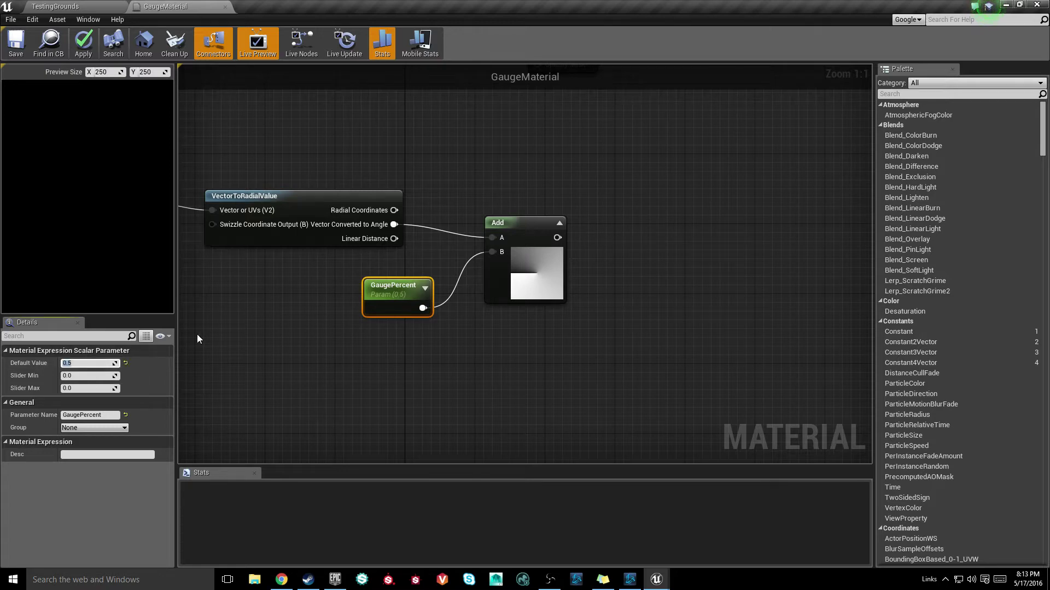
{"action": "key", "text": "ctrl+s"}
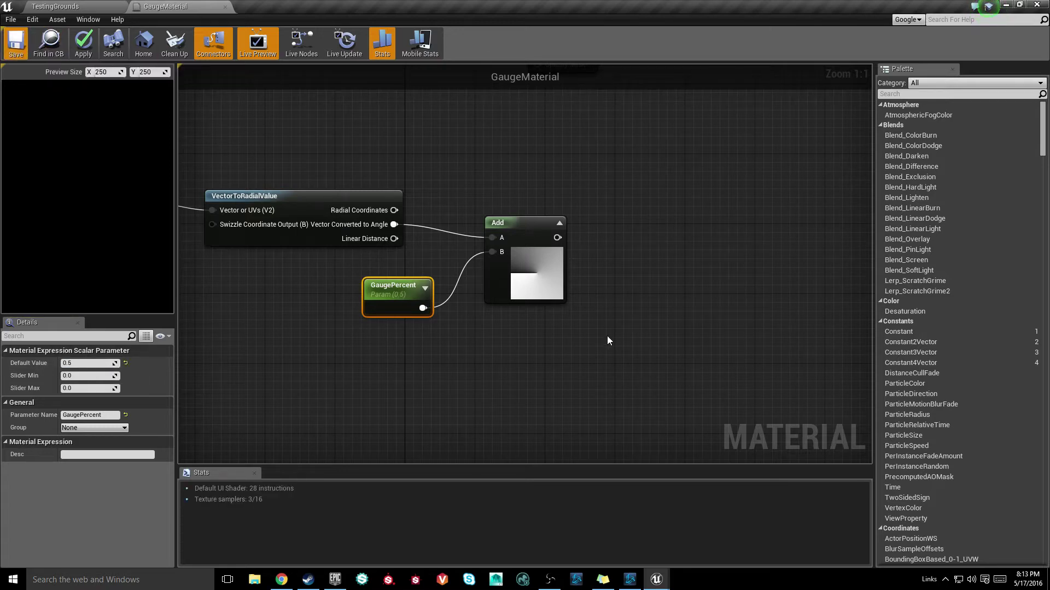
{"action": "left_click", "coordinate": [559, 222]}
{"action": "left_click", "coordinate": [515, 221]}
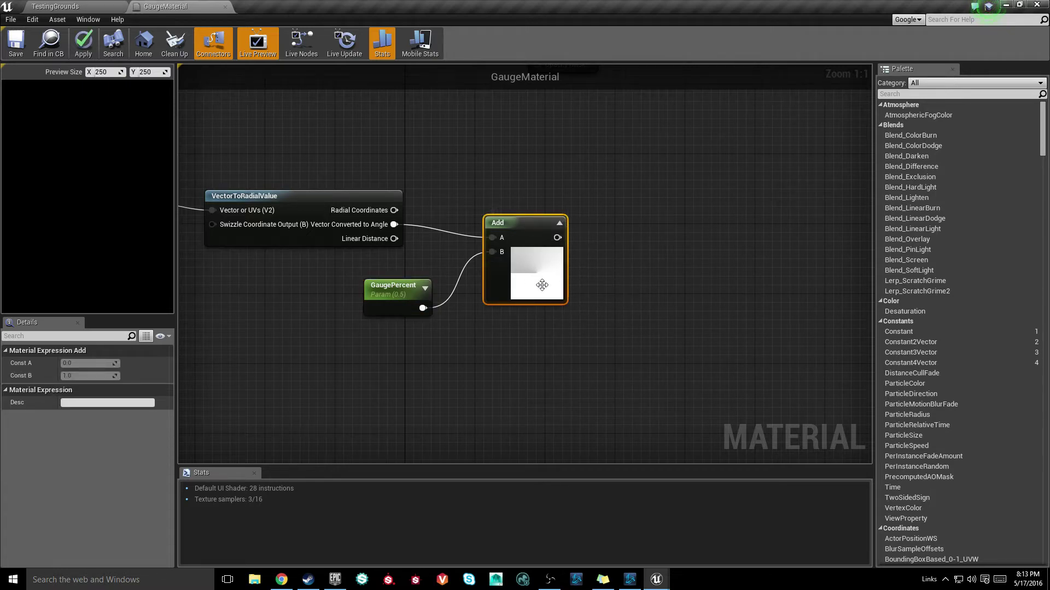
Step: Add a Floor node fed by the GaugePercent Add node's output, with its preview expanded and aligned beside the Add node
{"action": "right_click_drag", "start_coordinate": [627, 313], "coordinate": [514, 294]}
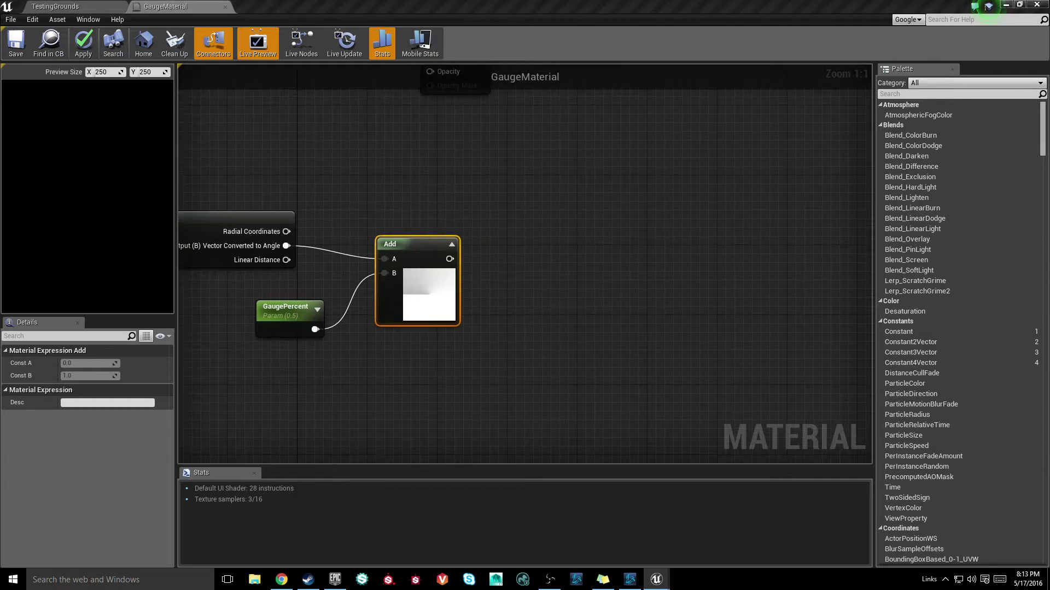
{"action": "left_click_drag", "start_coordinate": [450, 259], "coordinate": [523, 268]}
{"action": "type", "text": "floor"}
{"action": "key", "text": "Return"}
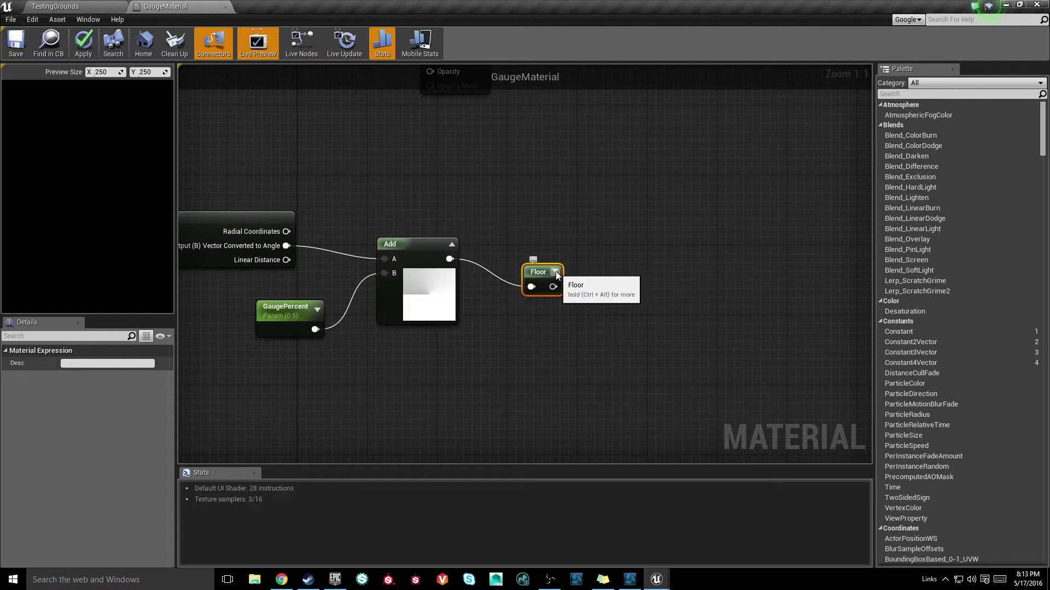
{"action": "left_click", "coordinate": [556, 272]}
{"action": "left_click_drag", "start_coordinate": [554, 272], "coordinate": [557, 235]}
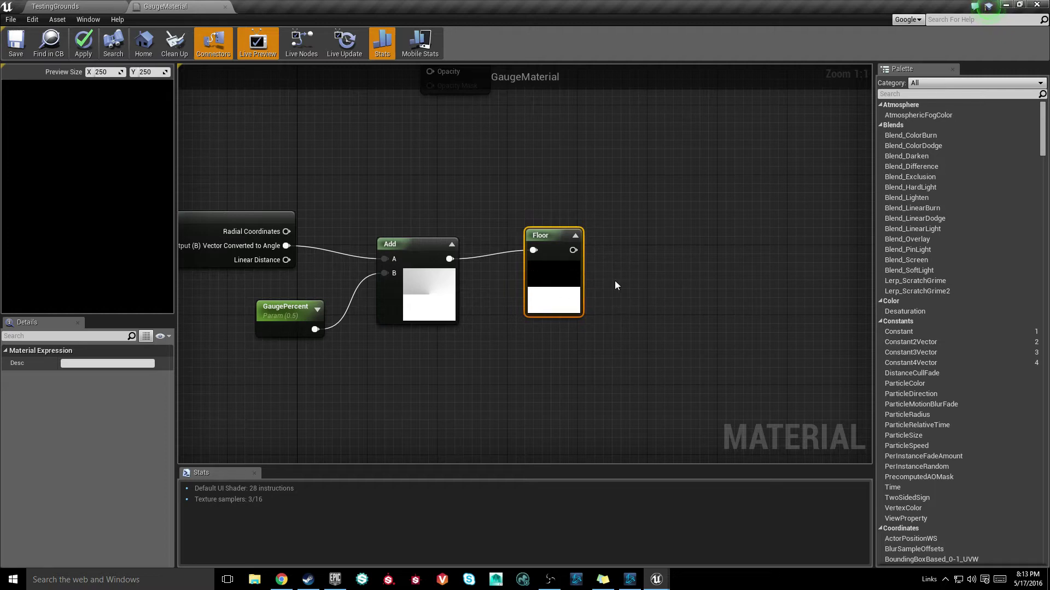
Step: Set GaugePercent's default value to 0.25 and save the material
{"action": "left_click", "coordinate": [293, 314]}
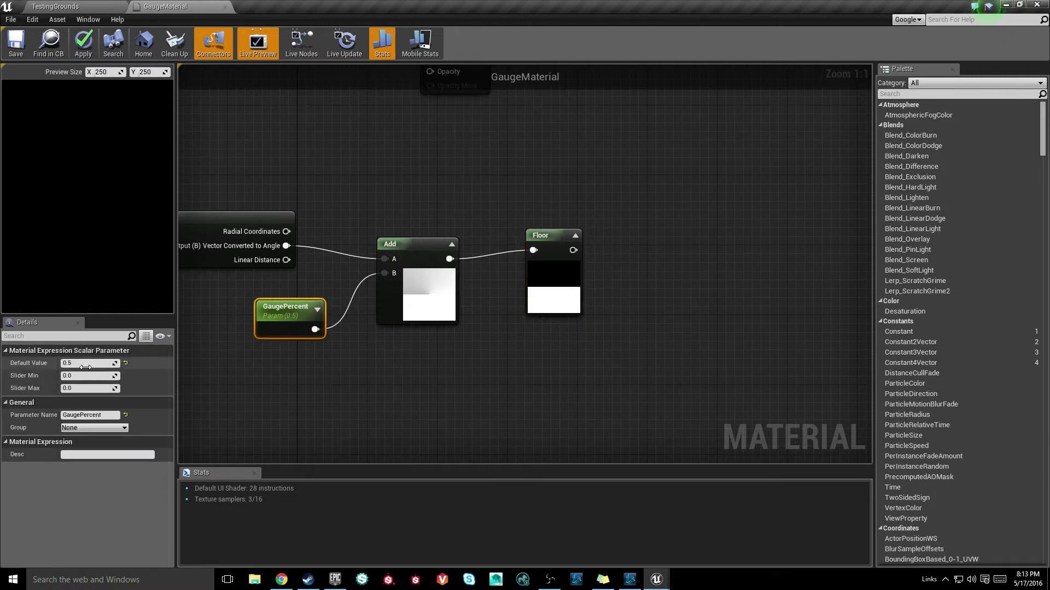
{"action": "left_click", "coordinate": [84, 364]}
{"action": "type", "text": "0.25"}
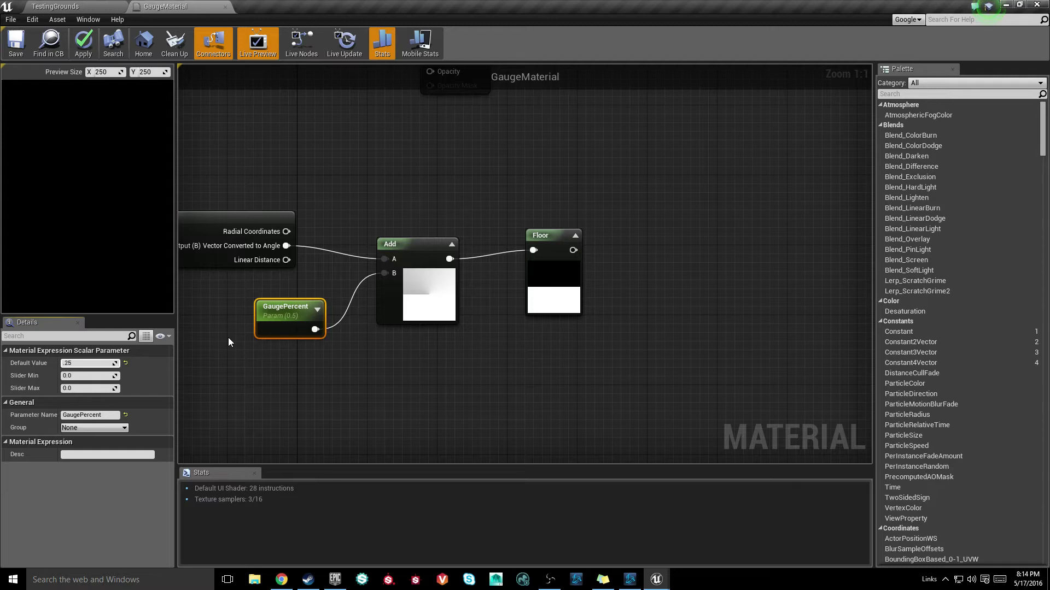
{"action": "key", "text": "Return"}
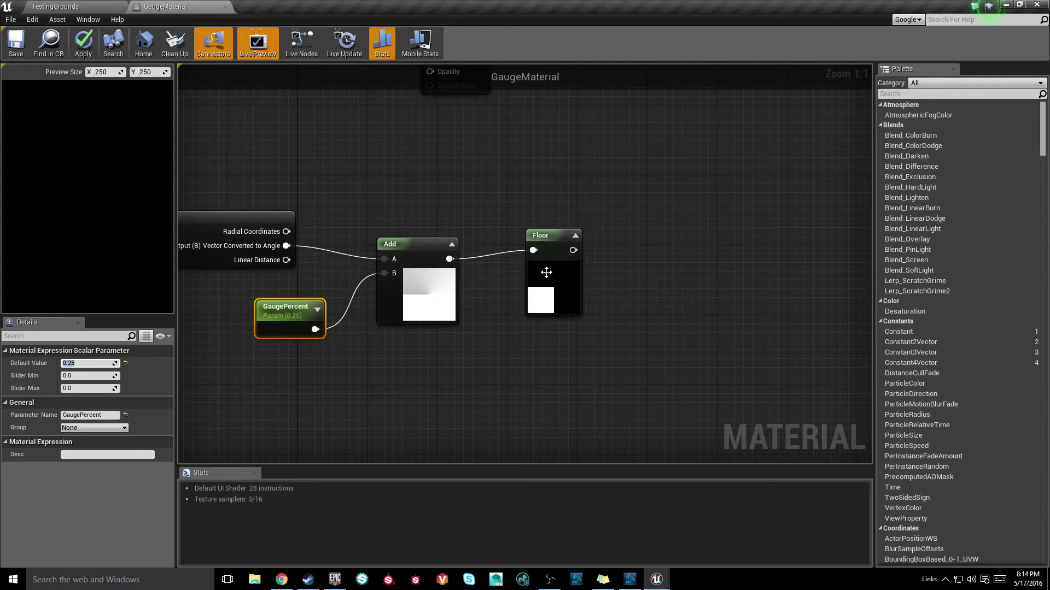
{"action": "left_click", "coordinate": [16, 42]}
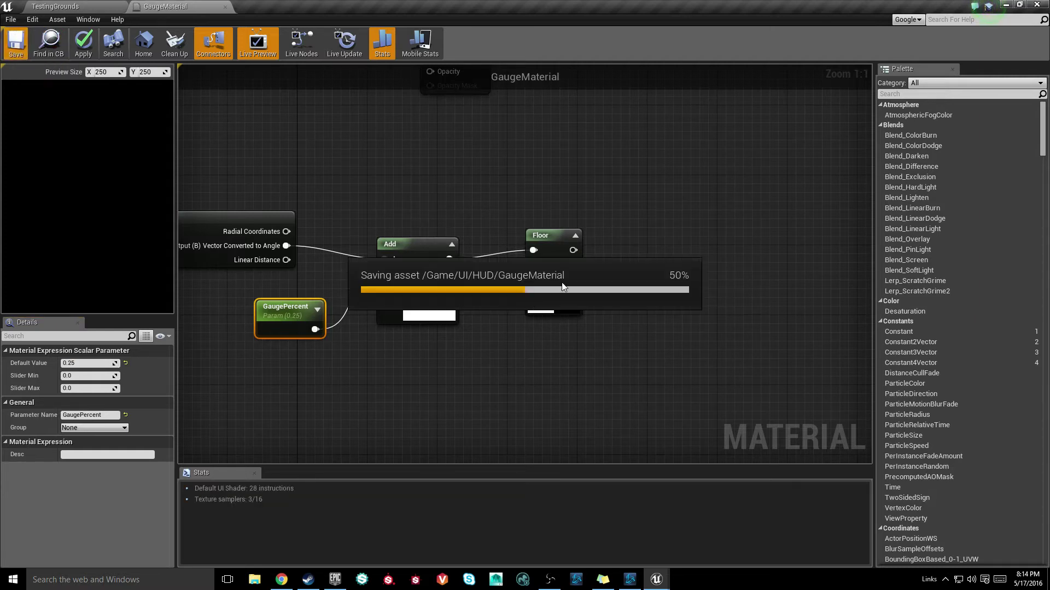
{"action": "left_click", "coordinate": [636, 321]}
Step: Move the second Multiply node and the GaugeMaterial output node farther right to make room in the graph
{"action": "right_click_drag", "start_coordinate": [645, 219], "coordinate": [631, 302]}
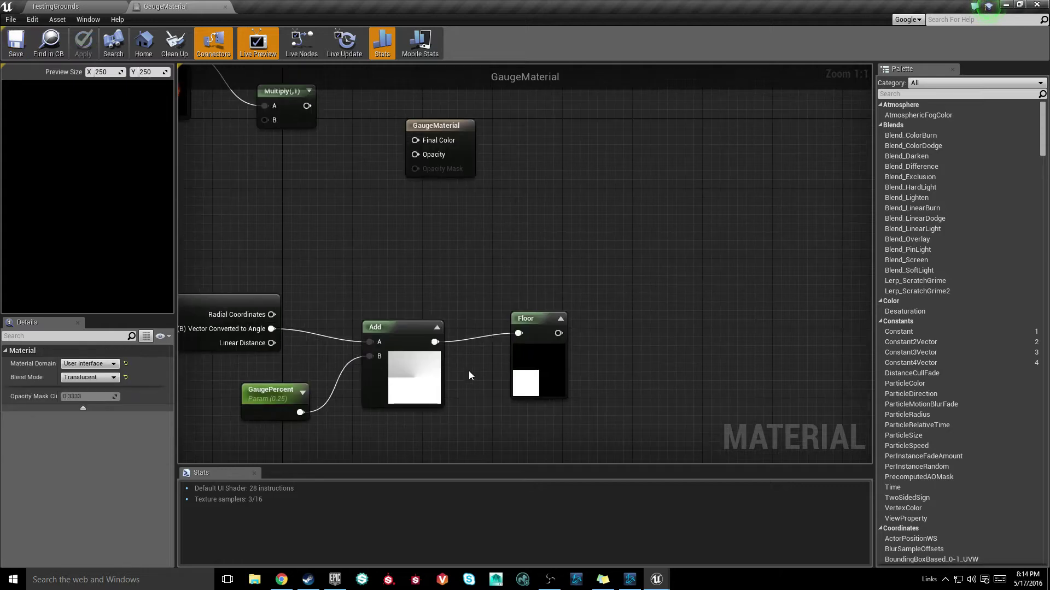
{"action": "right_click_drag", "start_coordinate": [530, 360], "coordinate": [801, 285]}
{"action": "right_click_drag", "start_coordinate": [673, 197], "coordinate": [476, 282]}
{"action": "right_click_drag", "start_coordinate": [659, 312], "coordinate": [749, 355]}
{"action": "left_click_drag", "start_coordinate": [595, 182], "coordinate": [699, 167]}
{"action": "left_click", "coordinate": [608, 202]}
{"action": "right_click_drag", "start_coordinate": [465, 260], "coordinate": [737, 274]}
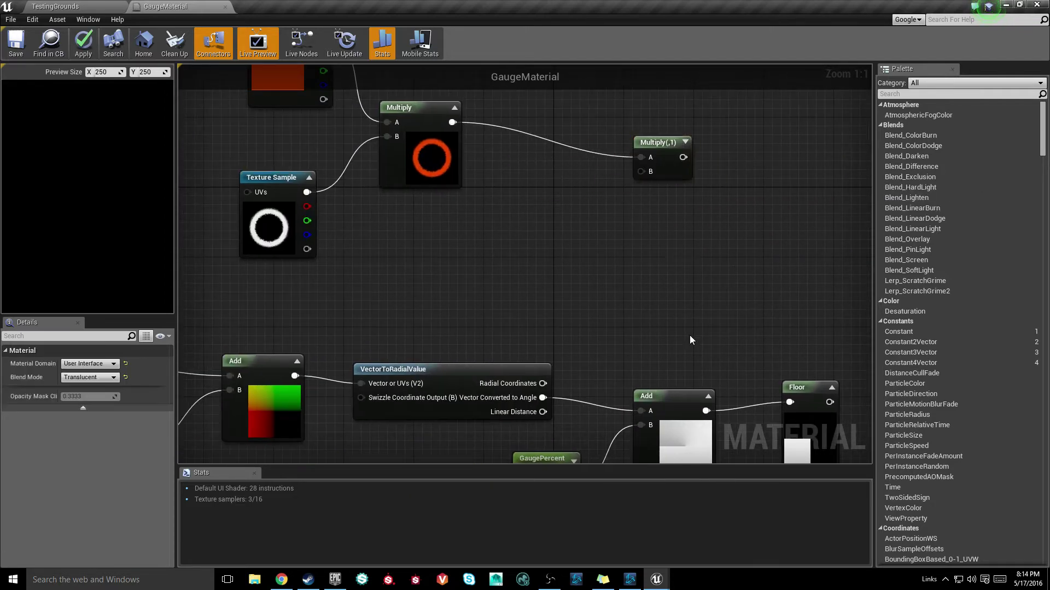
Step: Move the whole node chain from TexCoord through Floor left as a group beneath the texture nodes
{"action": "scroll", "coordinate": [547, 235], "scroll_direction": "down", "scroll_amount": 3}
{"action": "right_click_drag", "start_coordinate": [510, 213], "coordinate": [625, 230]}
{"action": "right_click_drag", "start_coordinate": [311, 232], "coordinate": [461, 230]}
{"action": "scroll", "coordinate": [465, 227], "scroll_direction": "down", "scroll_amount": 1}
{"action": "left_click_drag", "start_coordinate": [298, 220], "coordinate": [803, 311]}
{"action": "left_click_drag", "start_coordinate": [708, 271], "coordinate": [580, 277]}
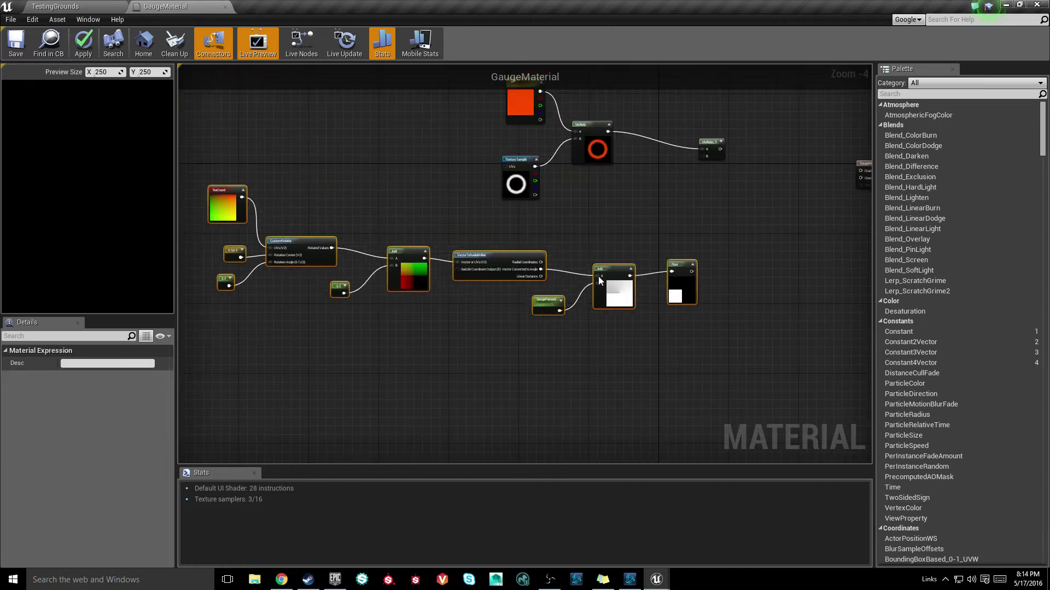
{"action": "left_click", "coordinate": [658, 223]}
Step: Connect the Floor node's output to the B input of the second Multiply node and expand that node's preview
{"action": "right_click_drag", "start_coordinate": [660, 223], "coordinate": [577, 323]}
{"action": "scroll", "coordinate": [601, 279], "scroll_direction": "up", "scroll_amount": 4}
{"action": "right_click_drag", "start_coordinate": [636, 408], "coordinate": [551, 354]}
{"action": "left_click_drag", "start_coordinate": [479, 426], "coordinate": [572, 146]}
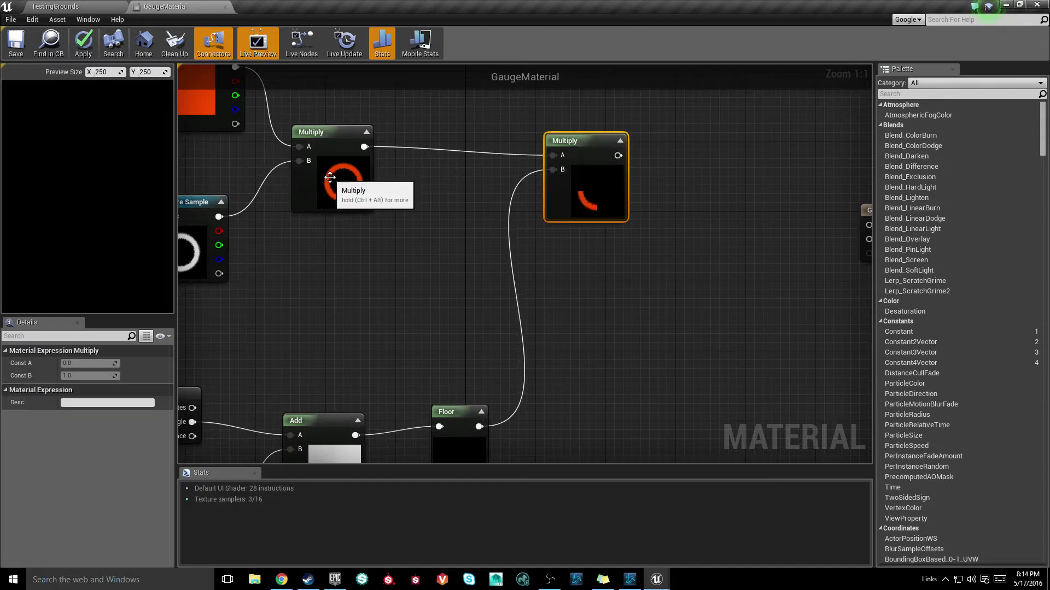
Step: Connect the second Multiply node's output to the Final Color input of GaugeMaterial
{"action": "right_click_drag", "start_coordinate": [562, 344], "coordinate": [811, 198]}
{"action": "left_click", "coordinate": [442, 329]}
{"action": "left_click", "coordinate": [639, 189]}
{"action": "right_click_drag", "start_coordinate": [739, 172], "coordinate": [392, 310]}
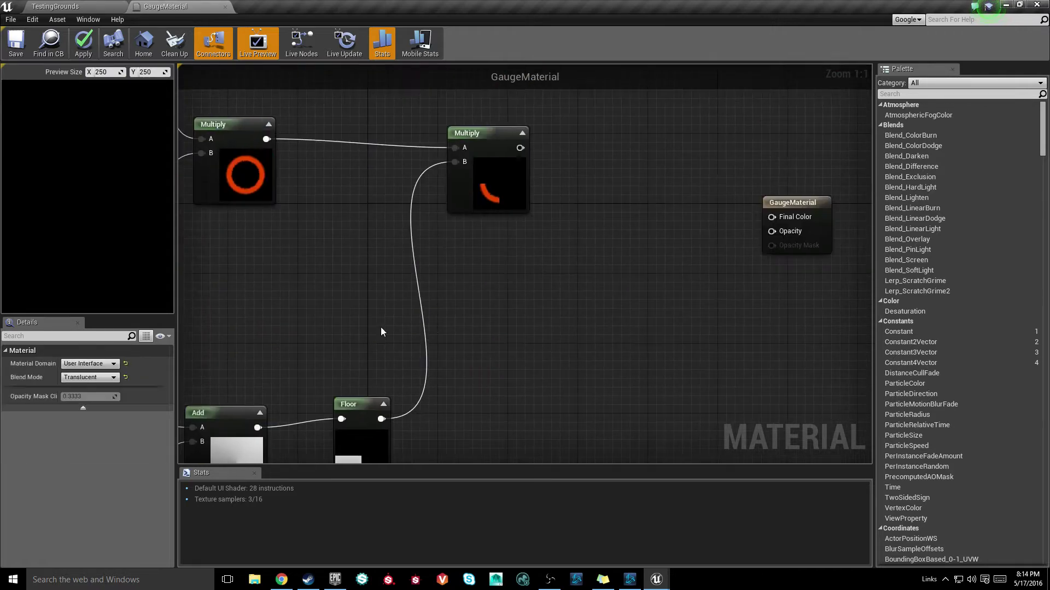
{"action": "left_click_drag", "start_coordinate": [520, 148], "coordinate": [772, 217]}
{"action": "right_click_drag", "start_coordinate": [403, 253], "coordinate": [620, 258]}
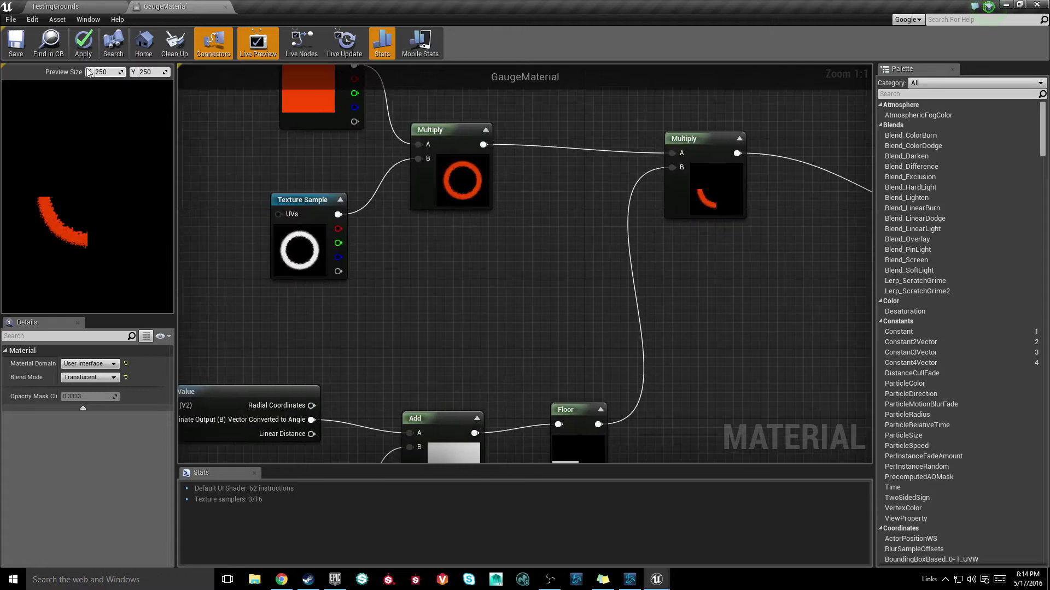
Step: Nudge the circle Texture Sample down, connect its main output to GaugeMaterial's Opacity input, and save the material
{"action": "left_click", "coordinate": [16, 44]}
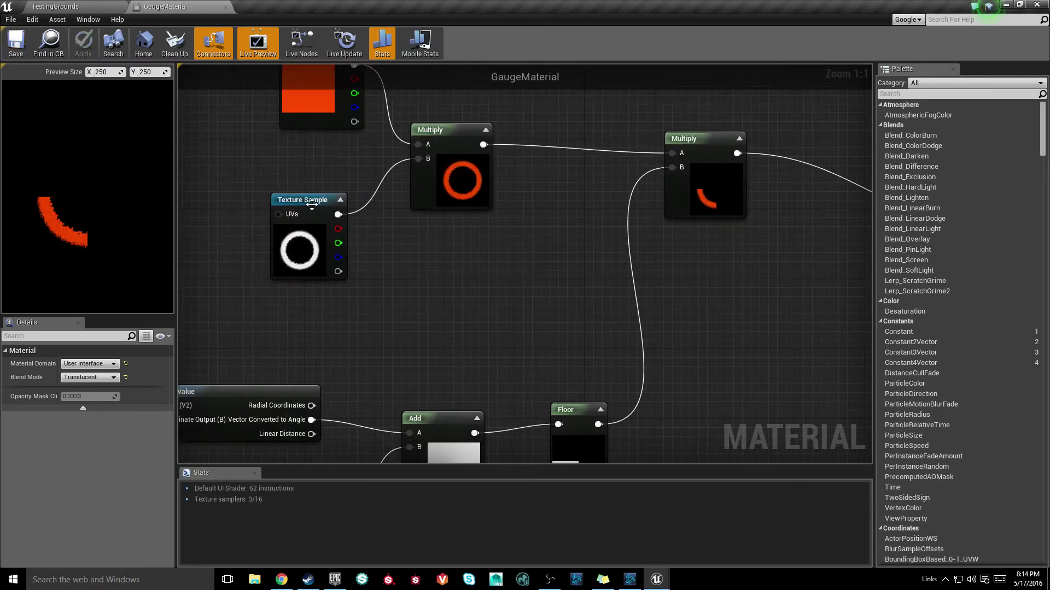
{"action": "left_click_drag", "start_coordinate": [311, 202], "coordinate": [302, 237]}
{"action": "left_click", "coordinate": [432, 288]}
{"action": "right_click_drag", "start_coordinate": [497, 298], "coordinate": [358, 324]}
{"action": "scroll", "coordinate": [219, 284], "scroll_direction": "down", "scroll_amount": 1}
{"action": "left_click_drag", "start_coordinate": [194, 275], "coordinate": [789, 265]}
{"action": "left_click", "coordinate": [16, 43]}
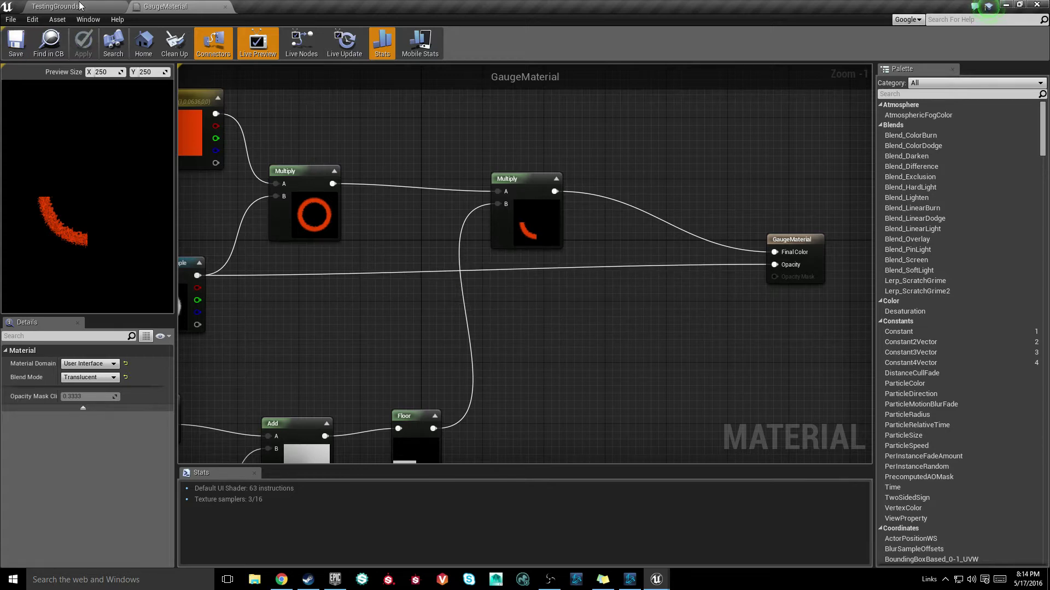
Step: Review the finished node graph from TexCoord through the radial mask and Floor to the texture and Multiply nodes
{"action": "scroll", "coordinate": [601, 239], "scroll_direction": "down", "scroll_amount": 3}
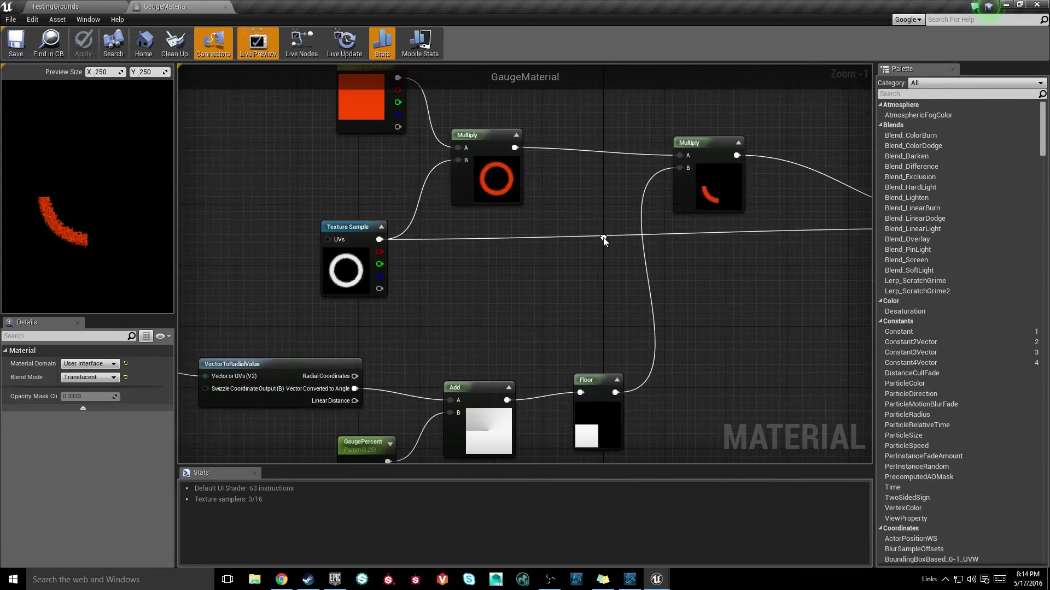
{"action": "right_click_drag", "start_coordinate": [543, 296], "coordinate": [579, 273]}
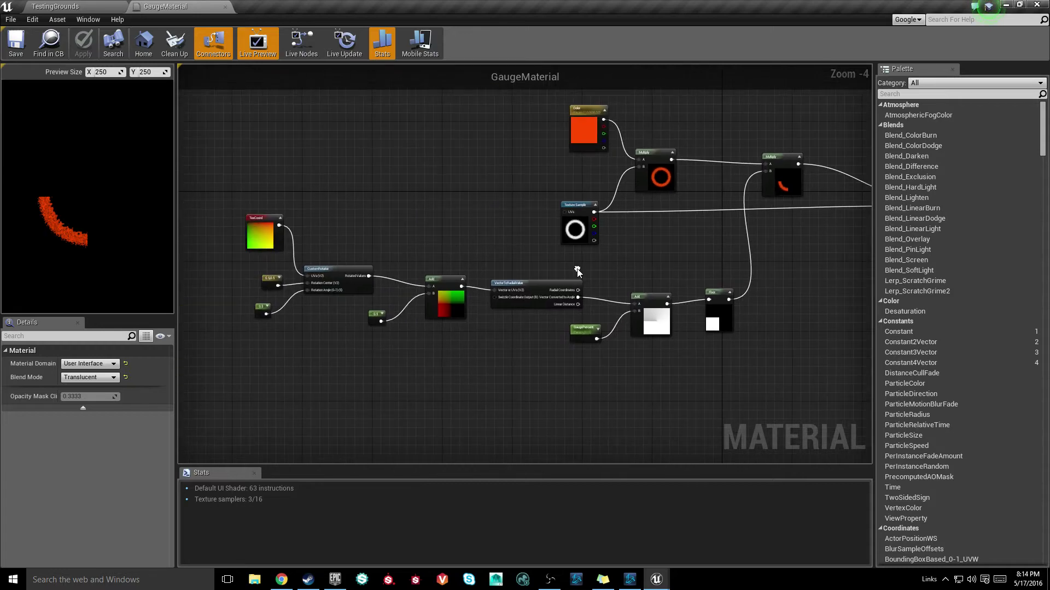
{"action": "scroll", "coordinate": [270, 242], "scroll_direction": "up", "scroll_amount": 4}
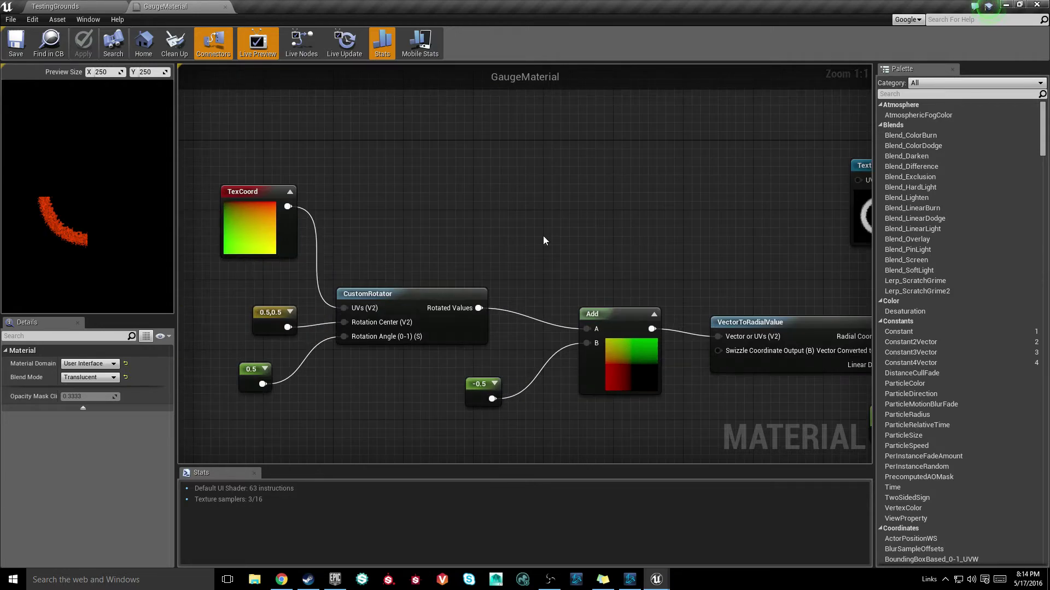
{"action": "right_click_drag", "start_coordinate": [721, 234], "coordinate": [224, 224]}
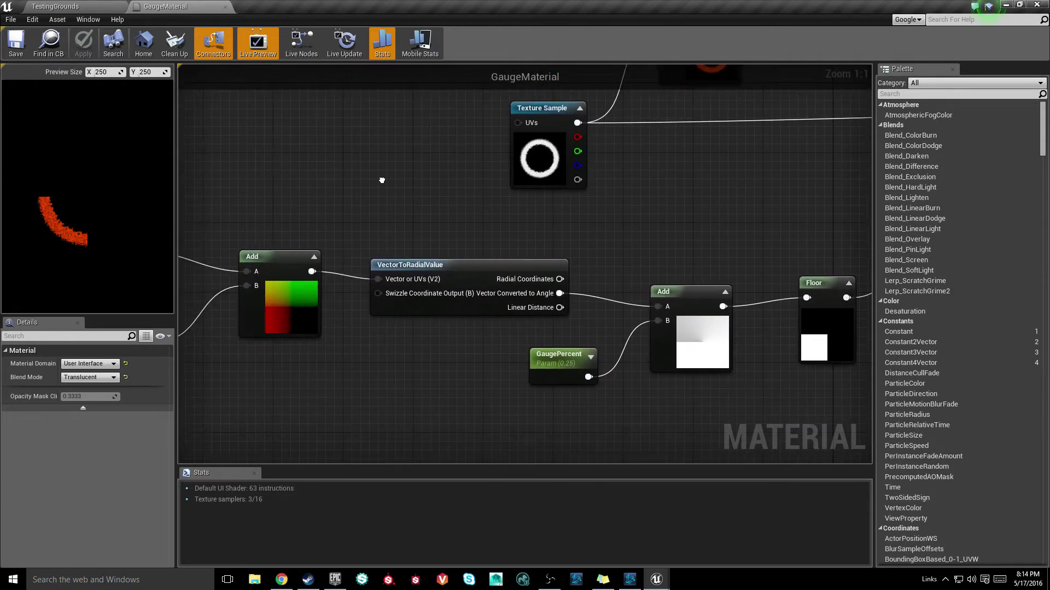
{"action": "right_click_drag", "start_coordinate": [725, 211], "coordinate": [459, 455]}
{"action": "right_click_drag", "start_coordinate": [673, 415], "coordinate": [523, 297]}
{"action": "scroll", "coordinate": [391, 326], "scroll_direction": "down", "scroll_amount": 4}
{"action": "right_click_drag", "start_coordinate": [415, 309], "coordinate": [530, 297]}
{"action": "left_click", "coordinate": [463, 182]}
{"action": "right_click_drag", "start_coordinate": [371, 242], "coordinate": [439, 183]}
{"action": "left_click", "coordinate": [510, 335]}
{"action": "left_click", "coordinate": [548, 326]}
{"action": "left_click", "coordinate": [528, 360]}
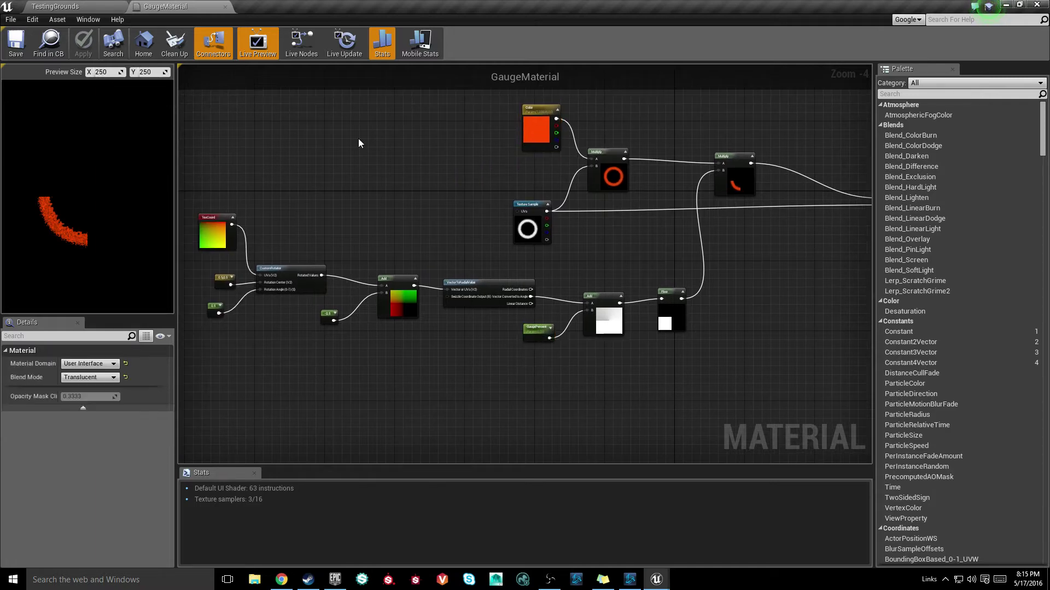
Step: Close the GaugeMaterial editor and create a material instance from GaugeMaterial in the HUD folder, keeping its default name
{"action": "left_click", "coordinate": [225, 7]}
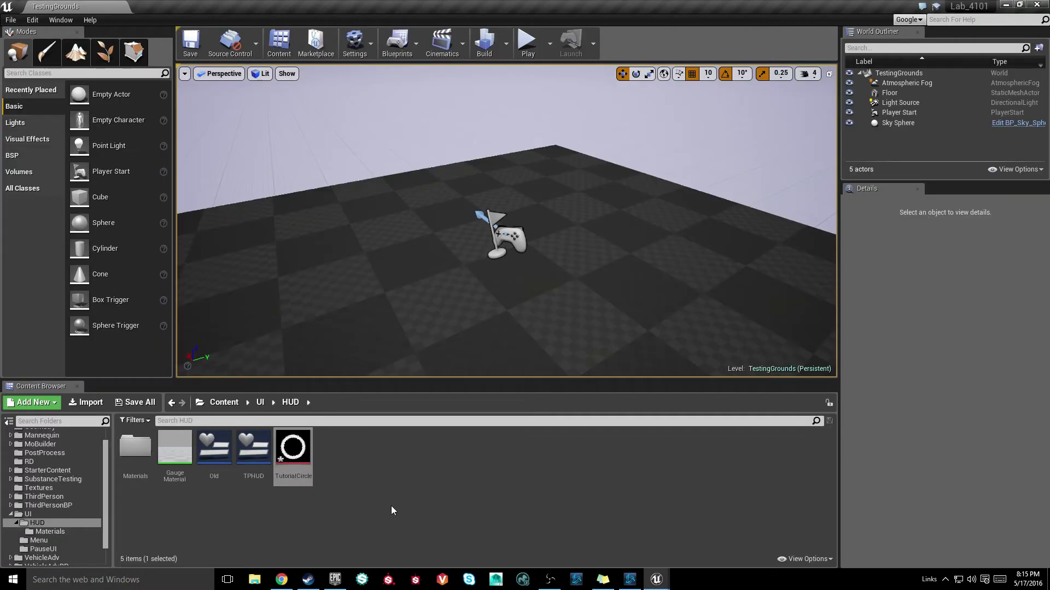
{"action": "left_click", "coordinate": [178, 458]}
{"action": "right_click", "coordinate": [178, 458]}
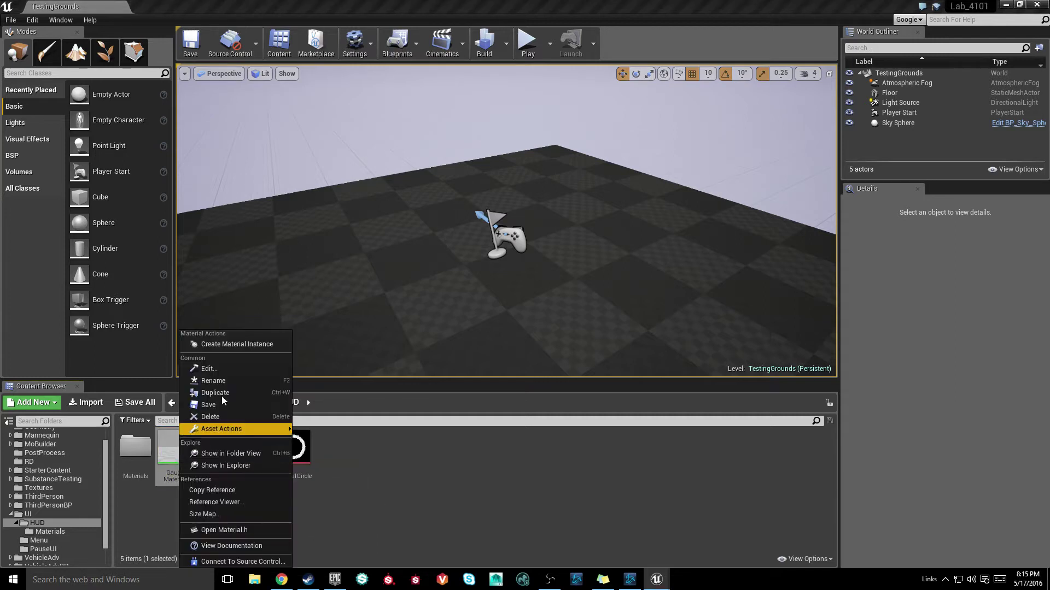
{"action": "left_click", "coordinate": [235, 346]}
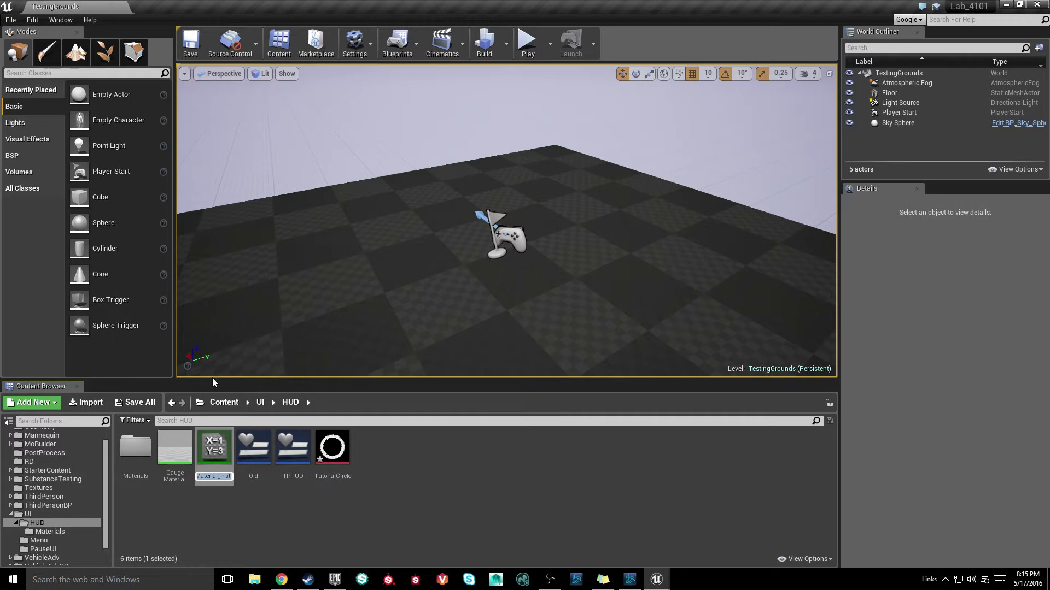
{"action": "key", "text": "Return"}
Step: Open GaugeMaterial_Inst, enable the Color and GaugePercent overrides, and raise GaugePercent to about 0.3
{"action": "double_click", "coordinate": [214, 447]}
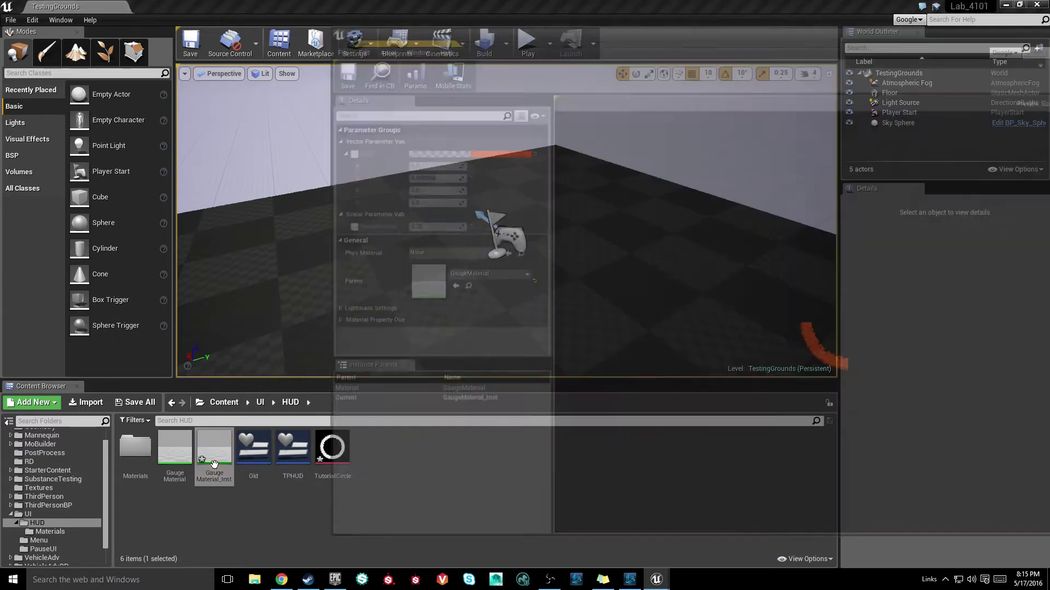
{"action": "left_click_drag", "start_coordinate": [595, 26], "coordinate": [389, 8]}
{"action": "left_click", "coordinate": [138, 132]}
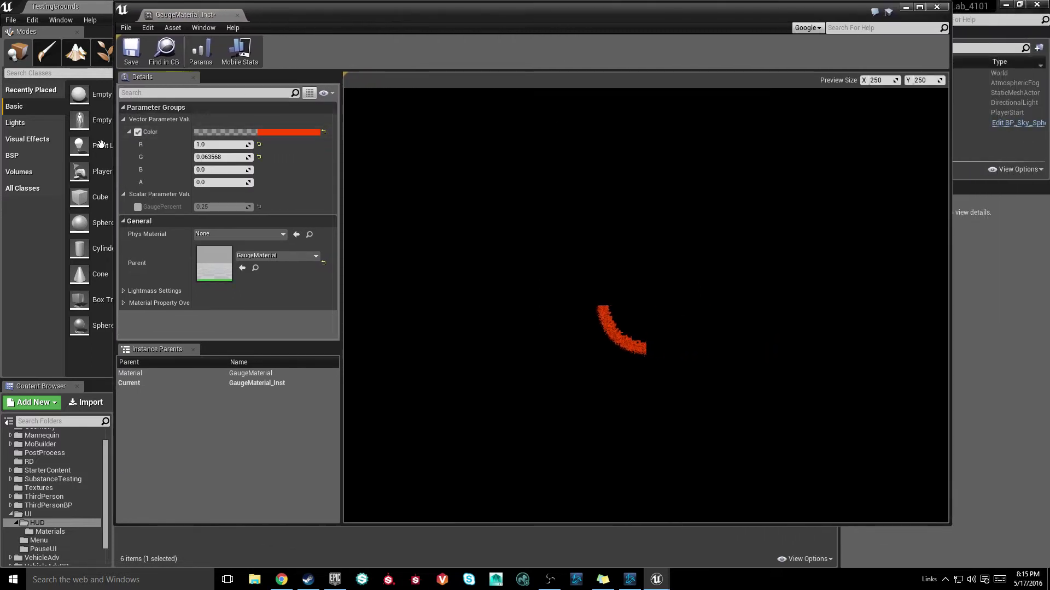
{"action": "left_click", "coordinate": [137, 206]}
{"action": "left_click_drag", "start_coordinate": [203, 206], "coordinate": [180, 207]}
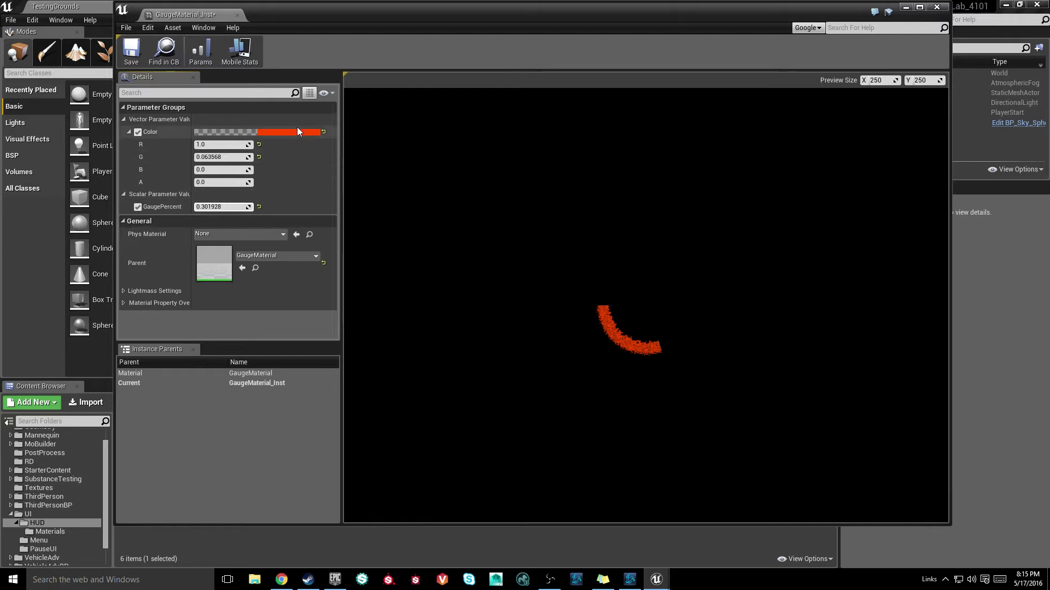
Step: Set the instance's Color parameter to blue, about R 0.03, G 0, B 1, and save the instance
{"action": "left_click", "coordinate": [294, 134]}
{"action": "left_click_drag", "start_coordinate": [411, 241], "coordinate": [332, 168]}
{"action": "left_click", "coordinate": [452, 377]}
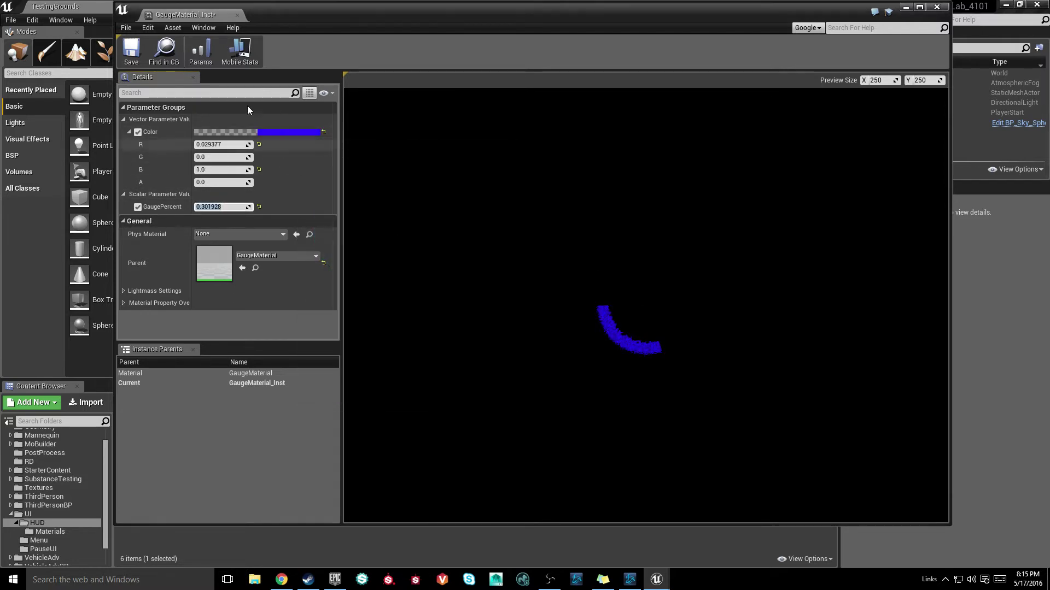
{"action": "key", "text": "ctrl+s"}
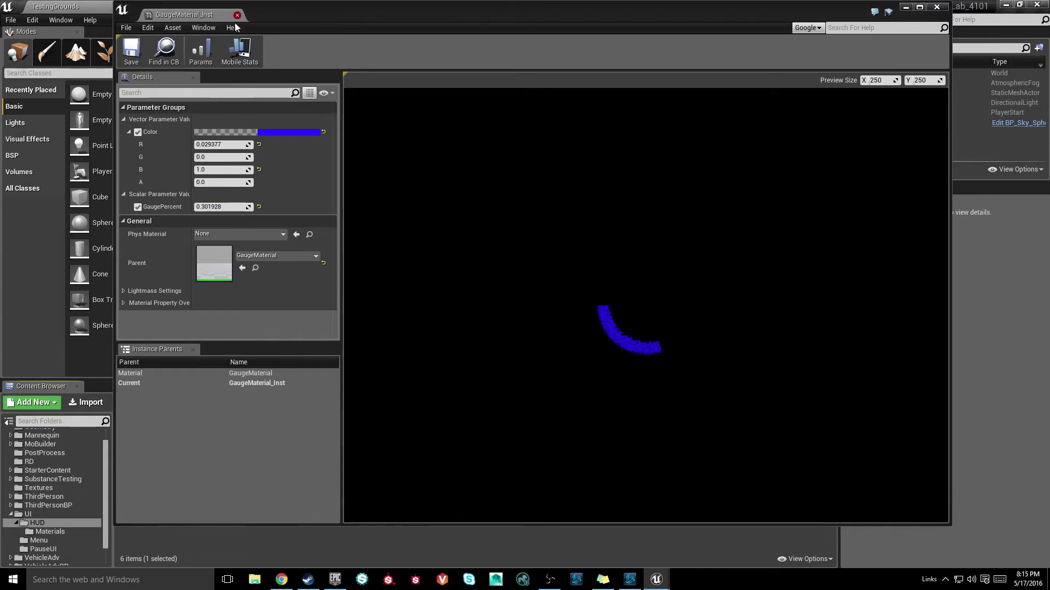
Step: Set GaugePercent to 0 in GaugeMaterial_Inst, save the instance and close its editor
{"action": "left_click", "coordinate": [214, 205]}
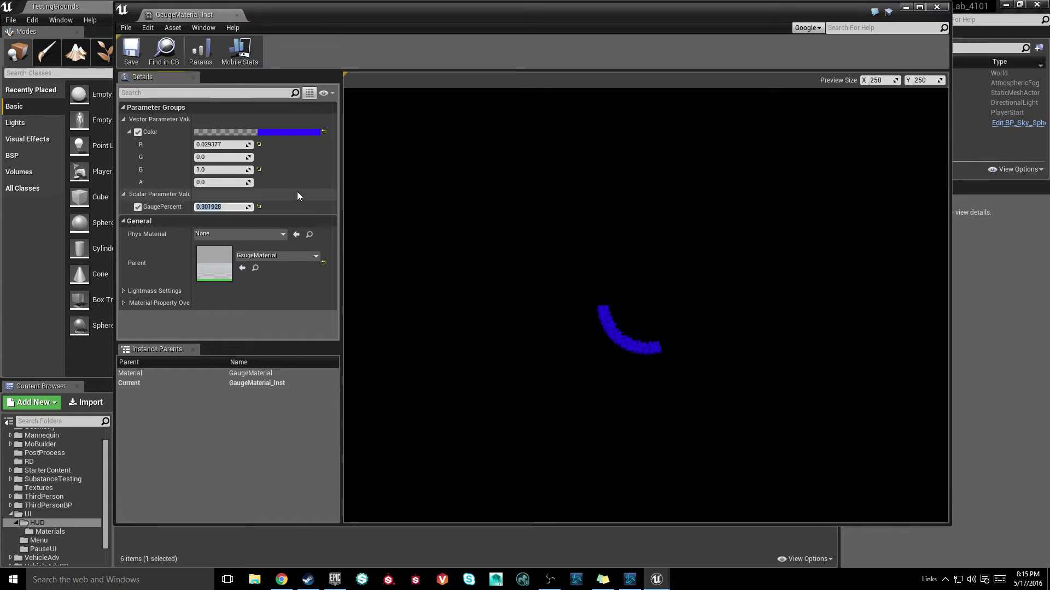
{"action": "type", "text": "0"}
{"action": "key", "text": "Return"}
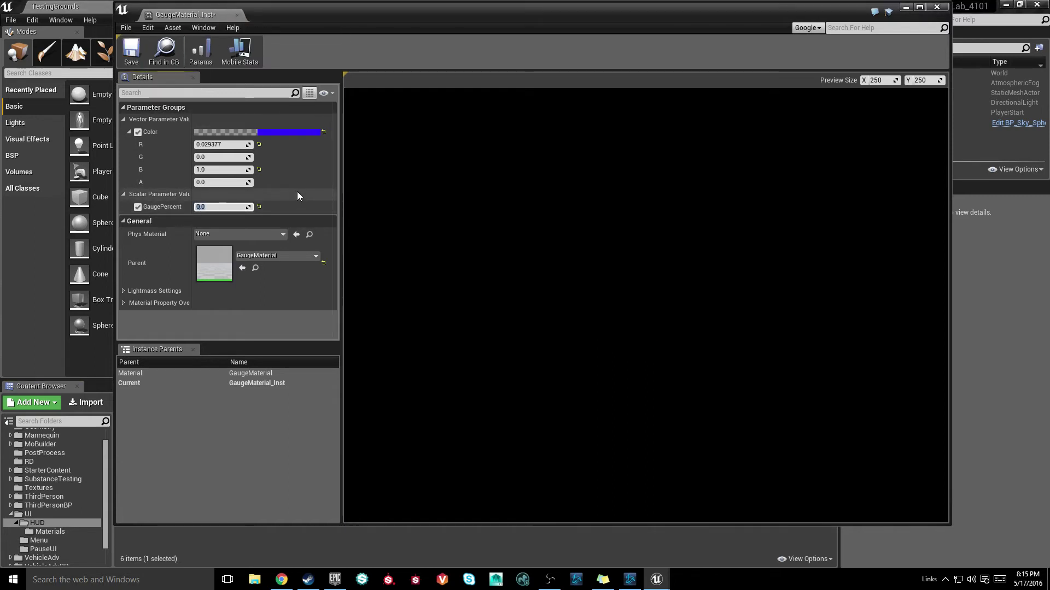
{"action": "left_click", "coordinate": [137, 53]}
{"action": "left_click", "coordinate": [237, 15]}
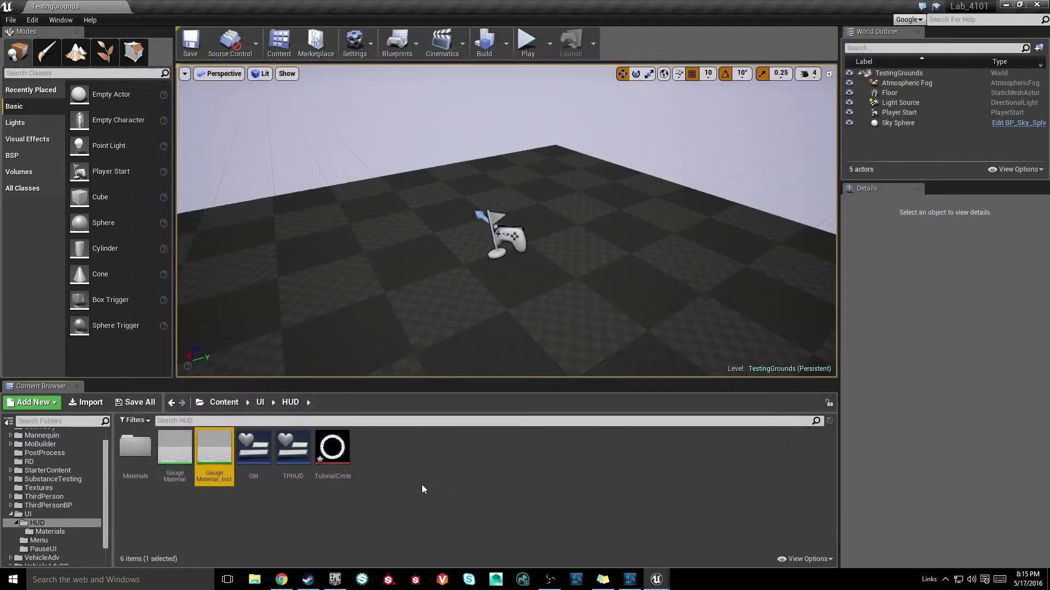
{"action": "left_click", "coordinate": [422, 485]}
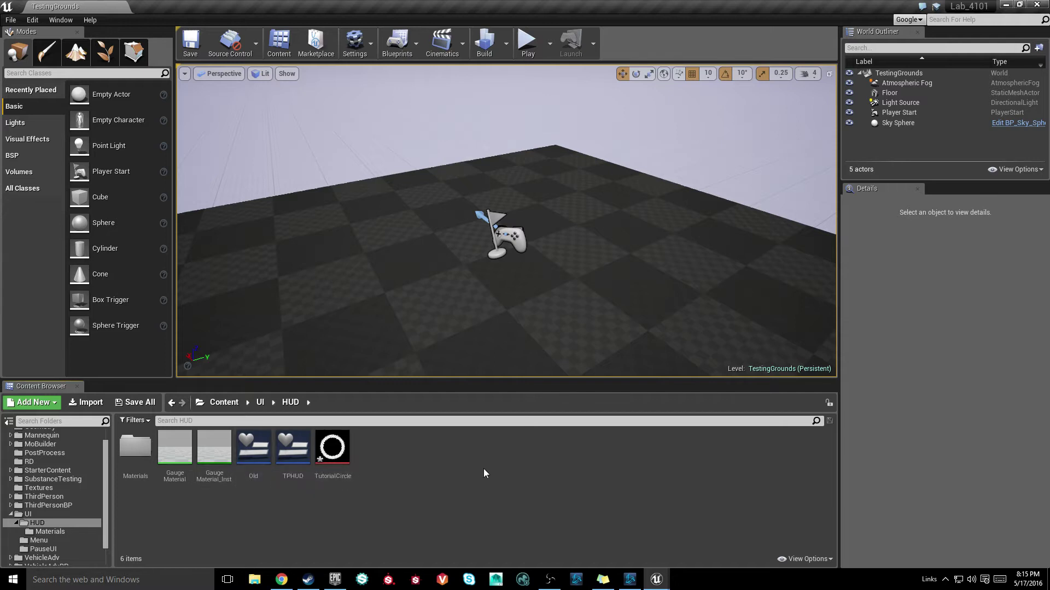
{"action": "right_click", "coordinate": [403, 459]}
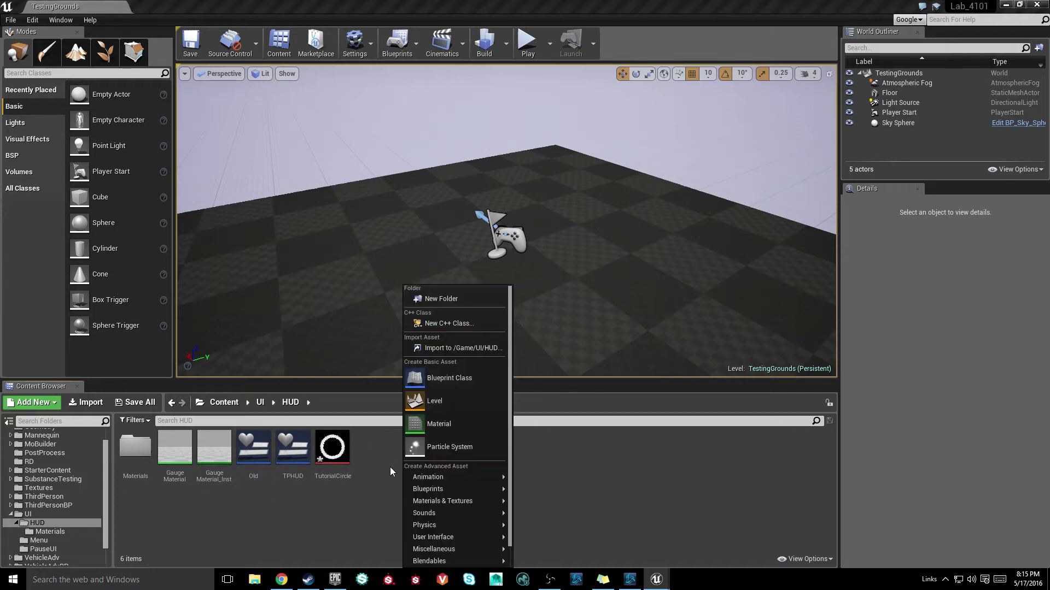
{"action": "left_click", "coordinate": [355, 497]}
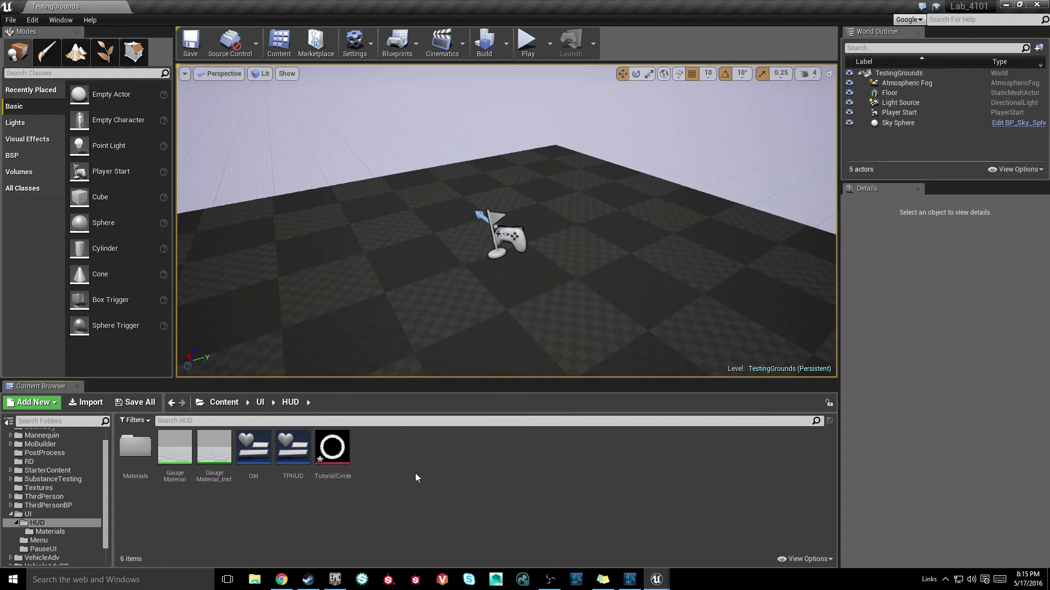
Step: Create a Widget Blueprint named GaugeWidget in the HUD folder and open it docked in the main editor window
{"action": "right_click", "coordinate": [388, 461]}
{"action": "mouse_move", "coordinate": [438, 538]}
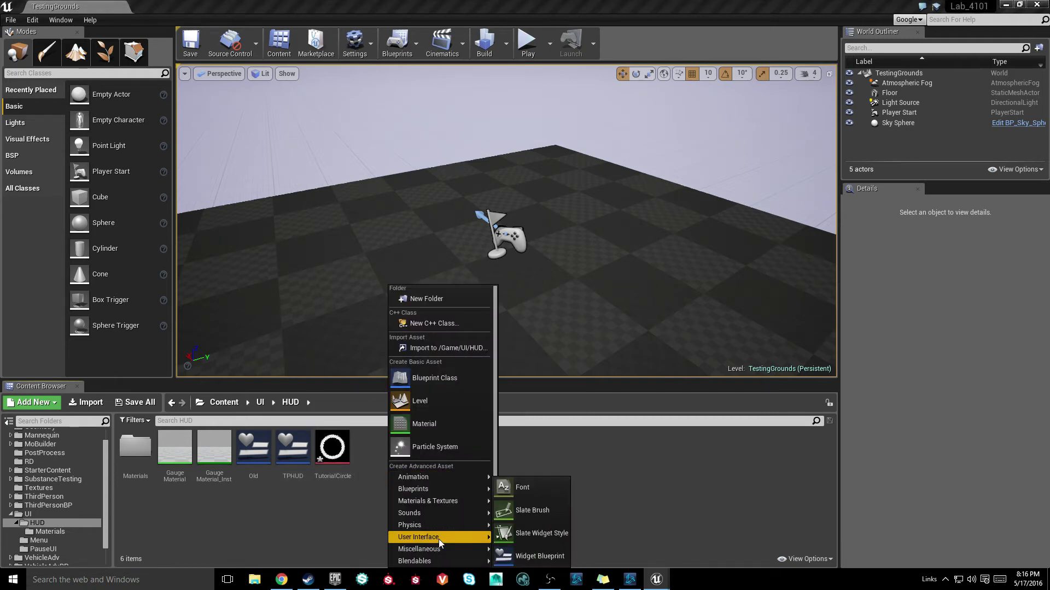
{"action": "left_click", "coordinate": [526, 557]}
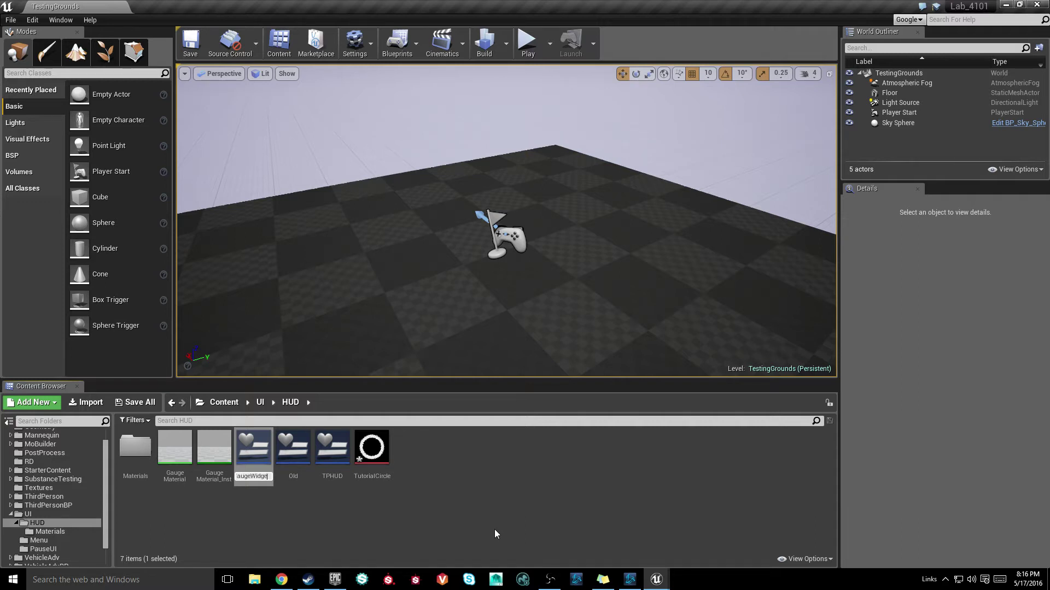
{"action": "key", "text": "Return"}
{"action": "double_click", "coordinate": [253, 449]}
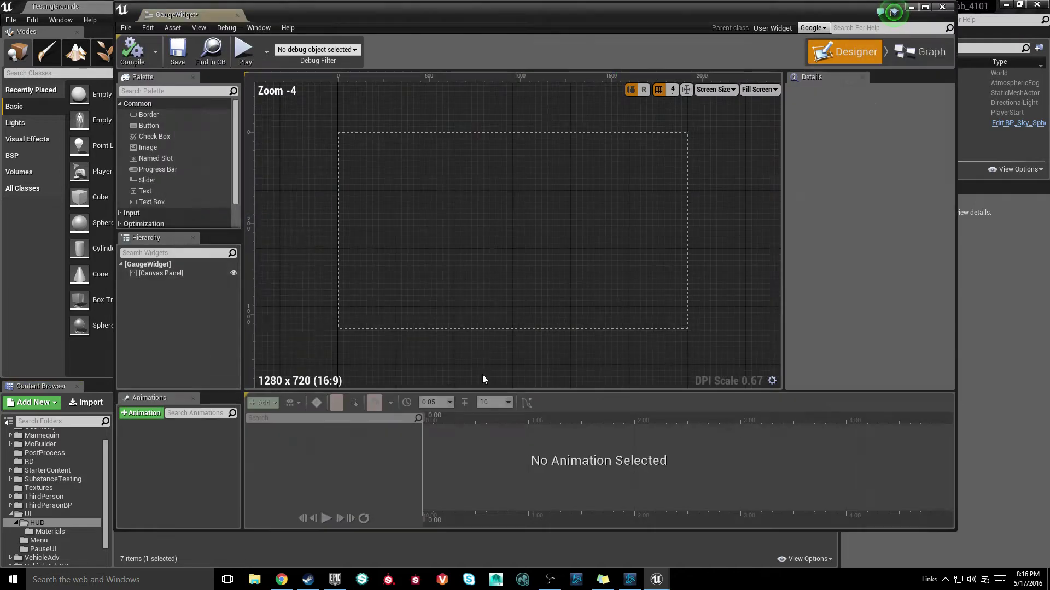
{"action": "left_click_drag", "start_coordinate": [204, 15], "coordinate": [175, 6]}
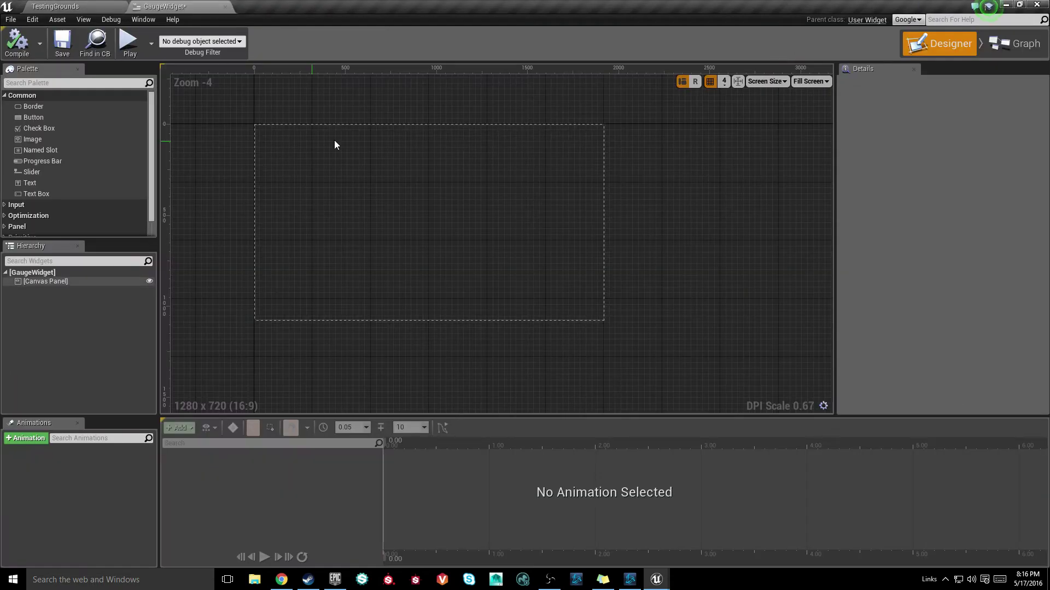
Step: Add an Image widget to GaugeWidget's canvas panel at about X 1340, Y 716
{"action": "scroll", "coordinate": [422, 234], "scroll_direction": "up", "scroll_amount": 3}
{"action": "scroll", "coordinate": [447, 256], "scroll_direction": "down", "scroll_amount": 1}
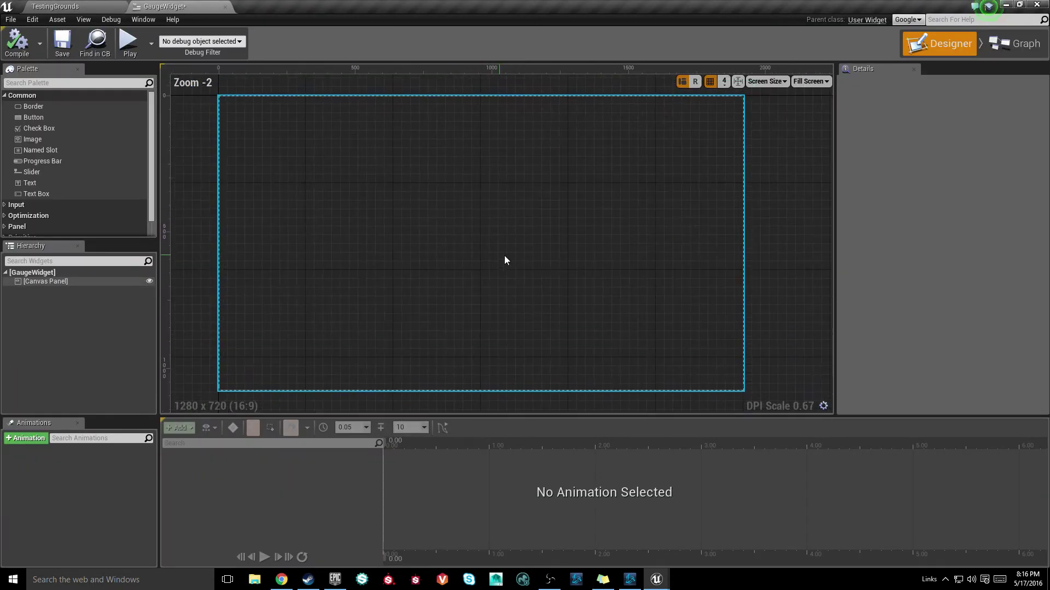
{"action": "left_click_drag", "start_coordinate": [46, 141], "coordinate": [583, 289]}
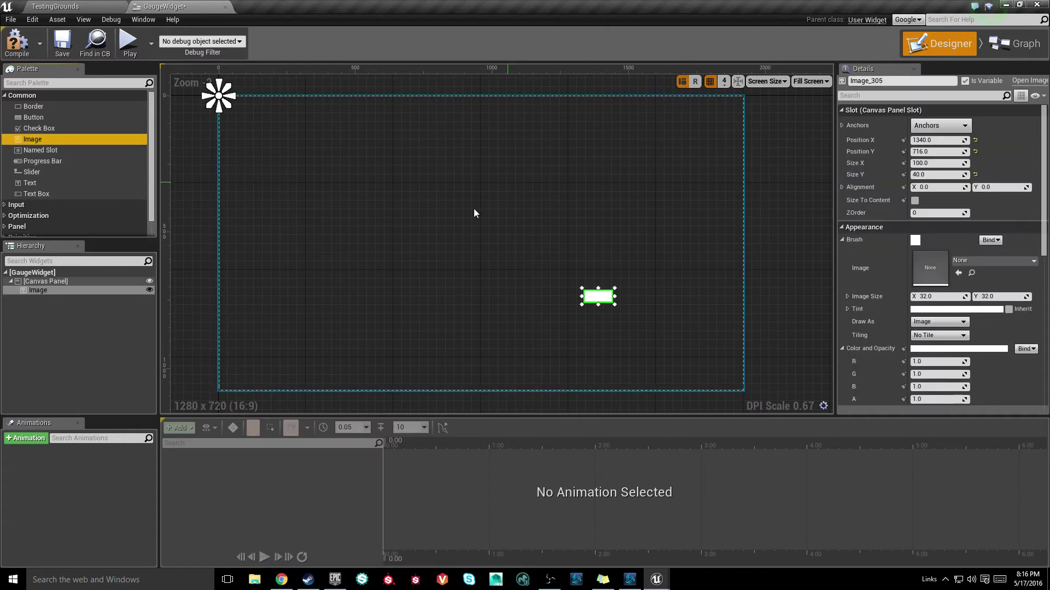
Step: Anchor the Image to the canvas's bottom-right corner and move it to about X -274, Y -181 from that anchor
{"action": "left_click", "coordinate": [939, 126]}
{"action": "left_click", "coordinate": [998, 238]}
{"action": "right_click_drag", "start_coordinate": [728, 274], "coordinate": [643, 224]}
{"action": "left_click_drag", "start_coordinate": [508, 249], "coordinate": [593, 302]}
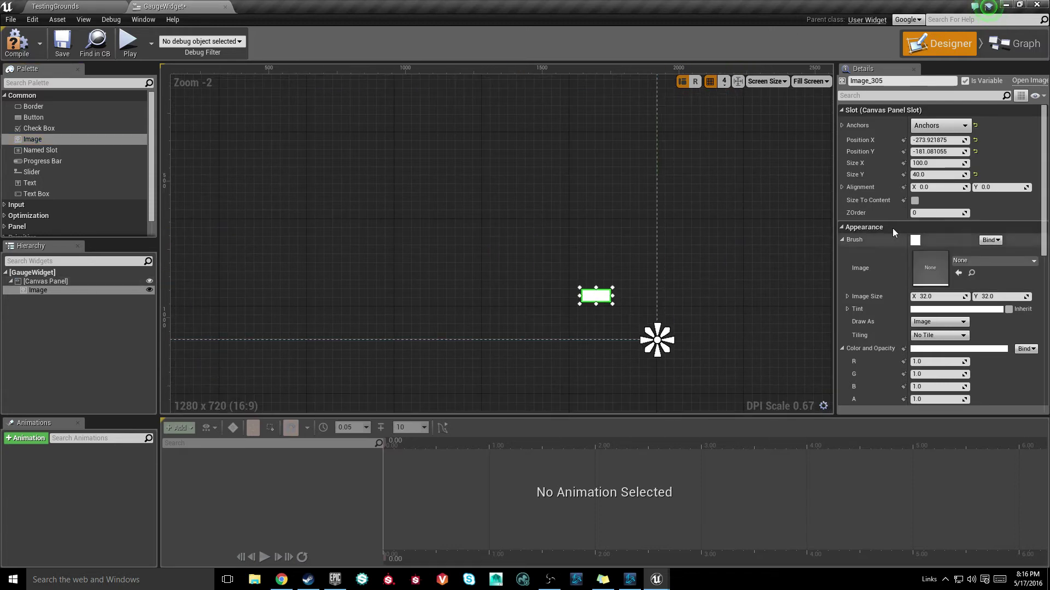
Step: Find the gauge materials by searching for "gauge" and assign GaugeMaterial_Inst as the Image widget's brush image
{"action": "left_click", "coordinate": [854, 227]}
{"action": "left_click", "coordinate": [854, 227]}
{"action": "left_click", "coordinate": [985, 262]}
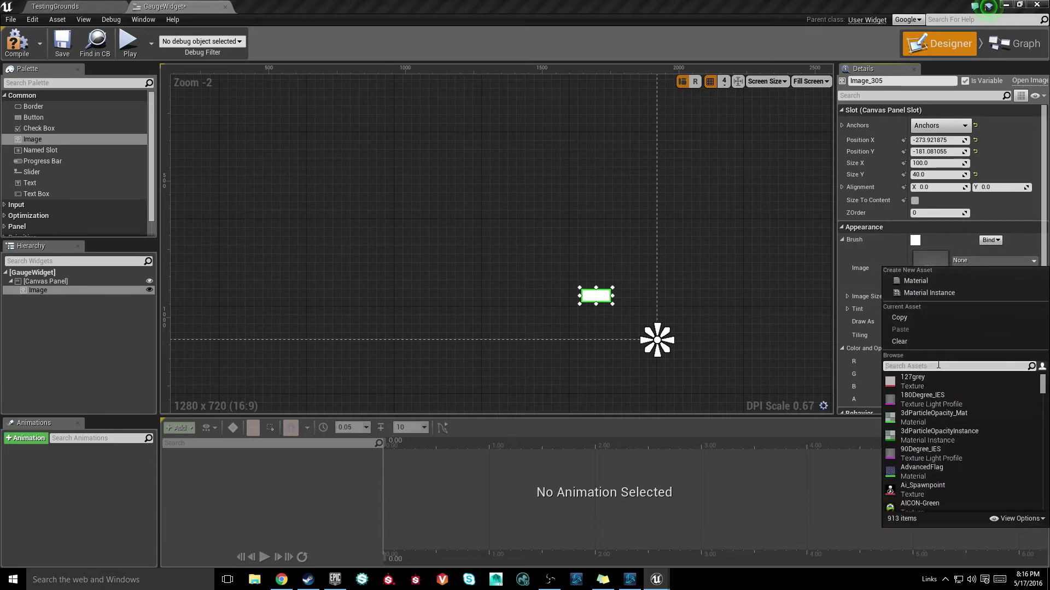
{"action": "type", "text": "inst"}
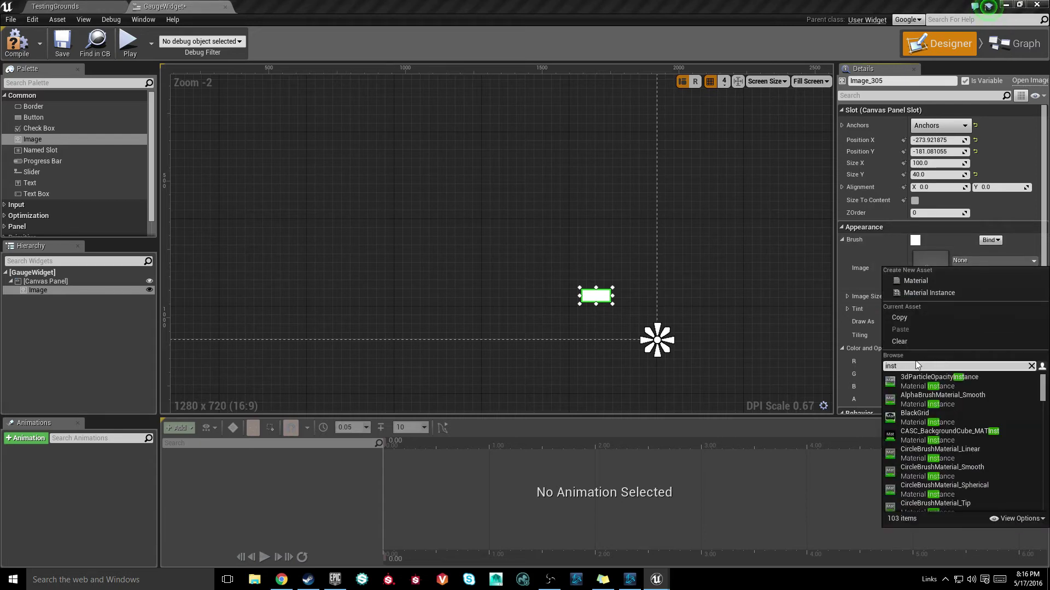
{"action": "type", "text": "gauge"}
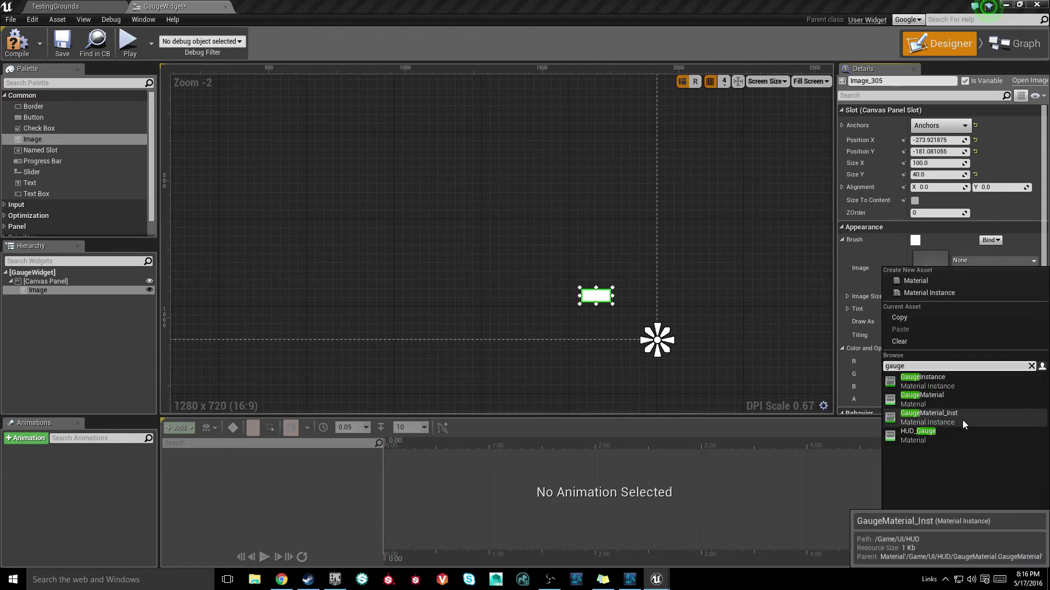
{"action": "left_click", "coordinate": [66, 7]}
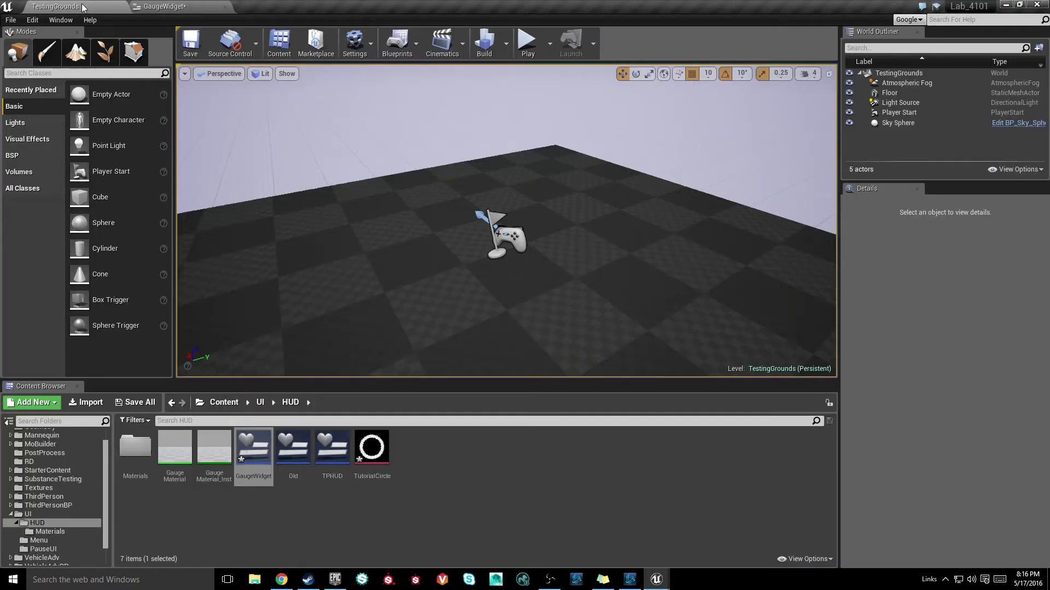
{"action": "left_click", "coordinate": [164, 7]}
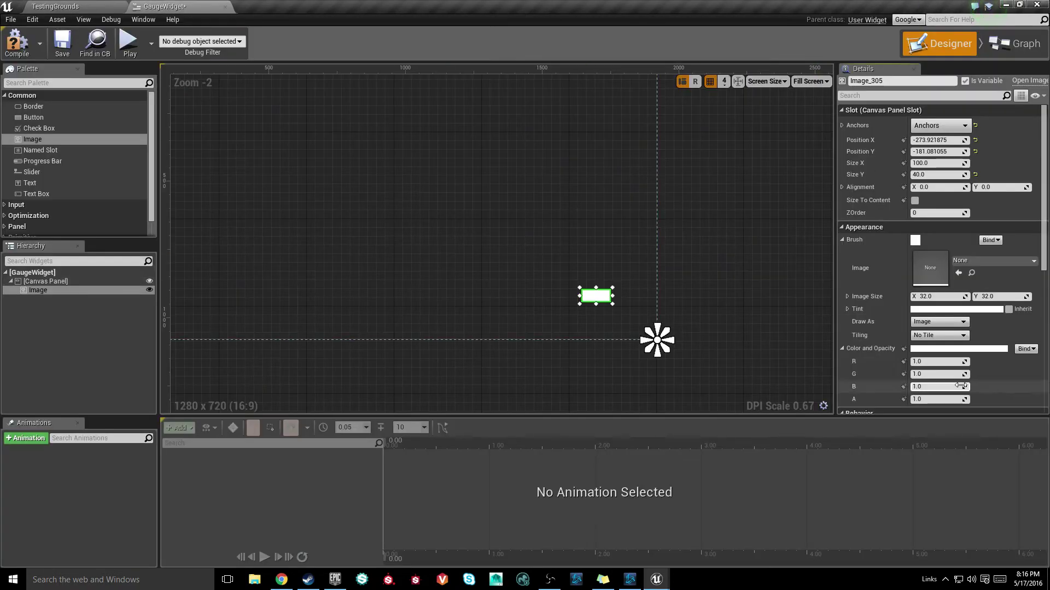
{"action": "left_click", "coordinate": [989, 261]}
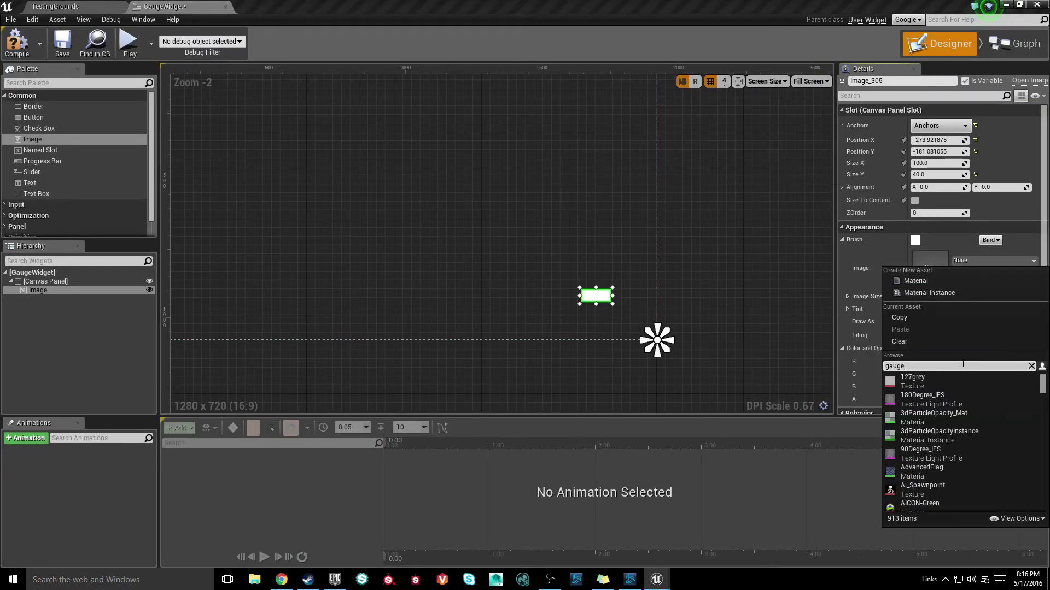
{"action": "left_click", "coordinate": [932, 426]}
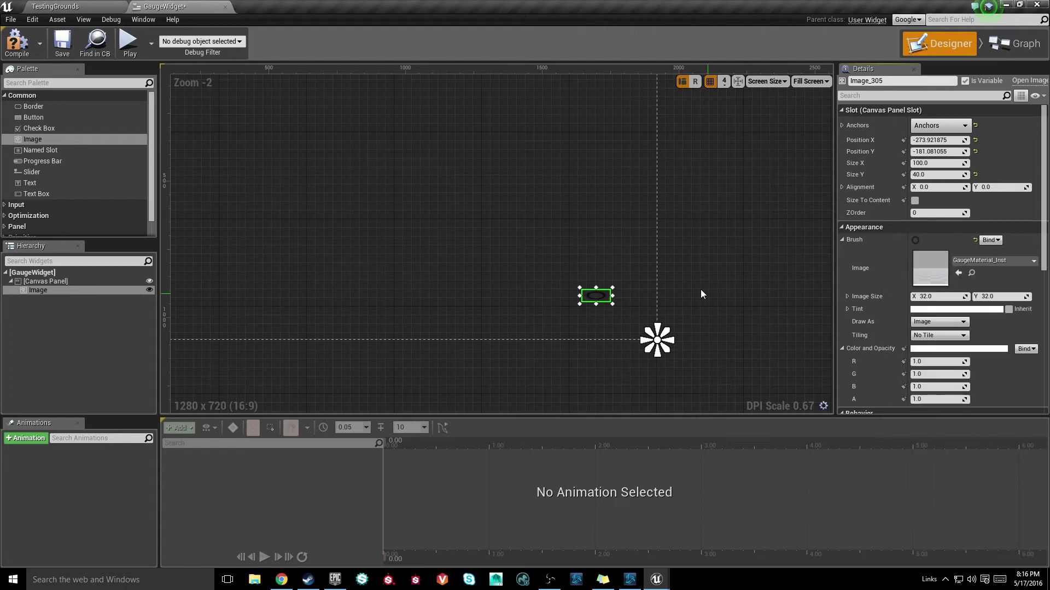
Step: Try different brush image widths and Both tiling on the gauge image, restoring an image width of 32 and No Tile
{"action": "scroll", "coordinate": [590, 295], "scroll_direction": "up", "scroll_amount": 3}
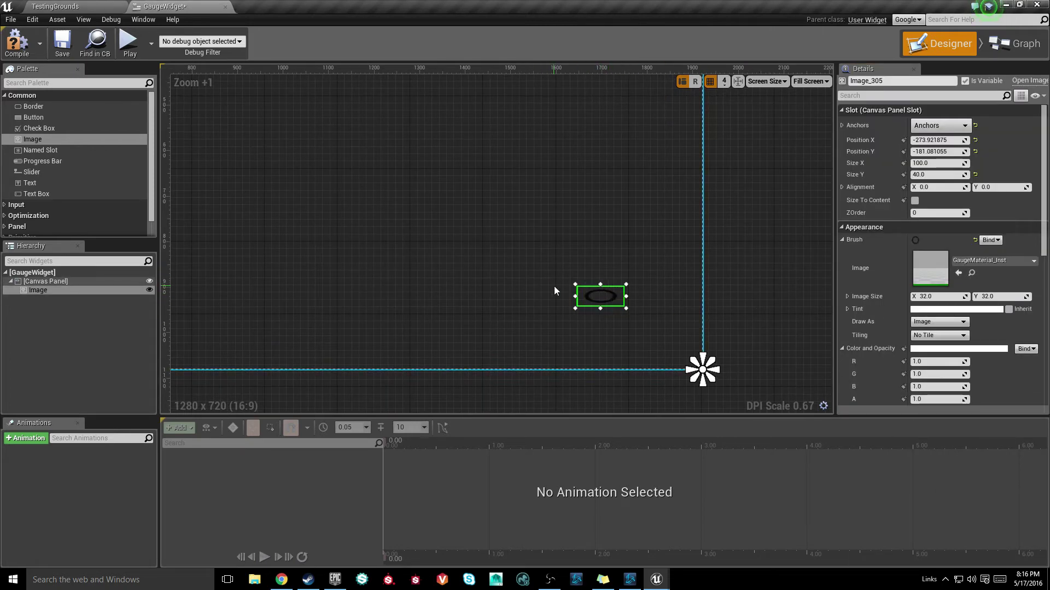
{"action": "left_click_drag", "start_coordinate": [938, 296], "coordinate": [924, 296]}
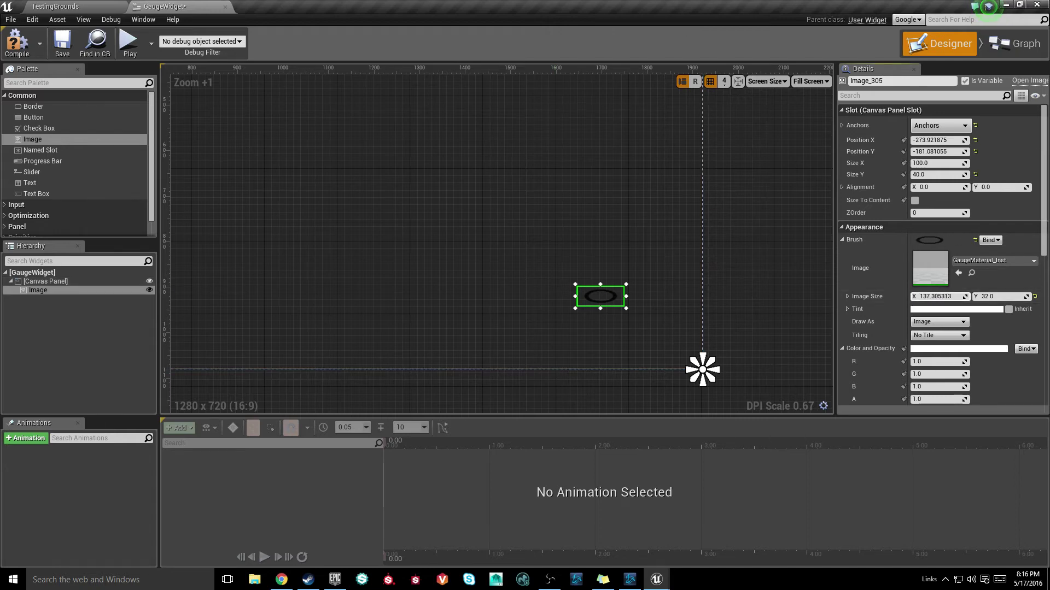
{"action": "left_click_drag", "start_coordinate": [927, 298], "coordinate": [916, 308]}
{"action": "type", "text": "32"}
{"action": "key", "text": "Return"}
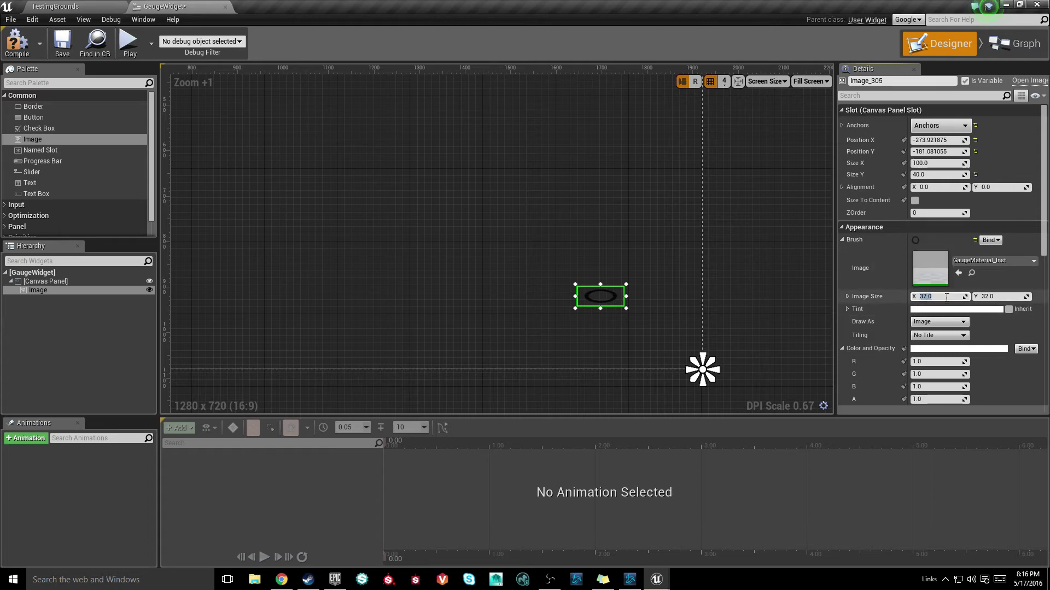
{"action": "left_click", "coordinate": [936, 335]}
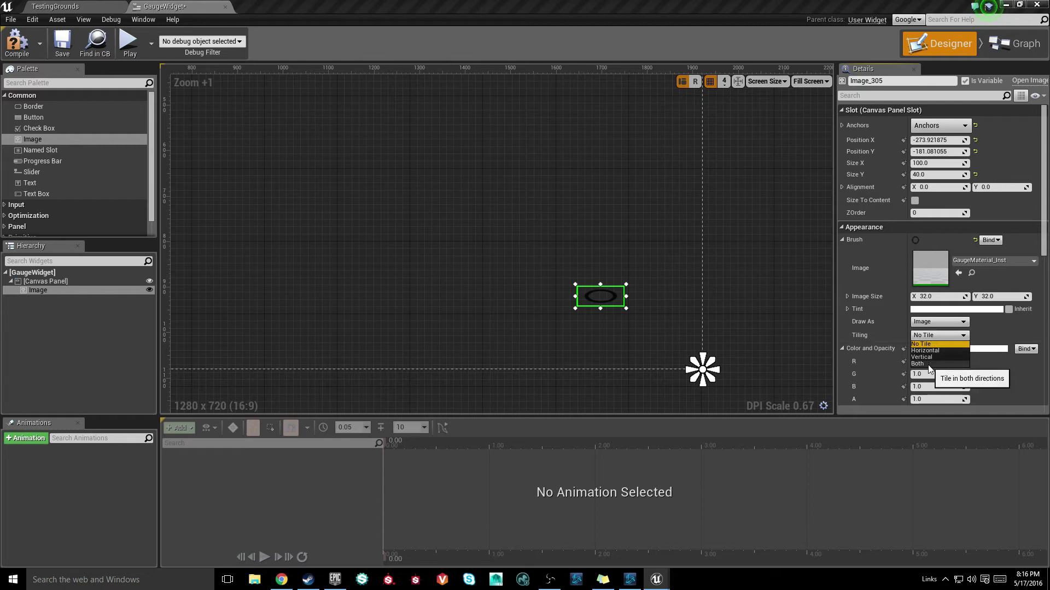
{"action": "left_click", "coordinate": [928, 364]}
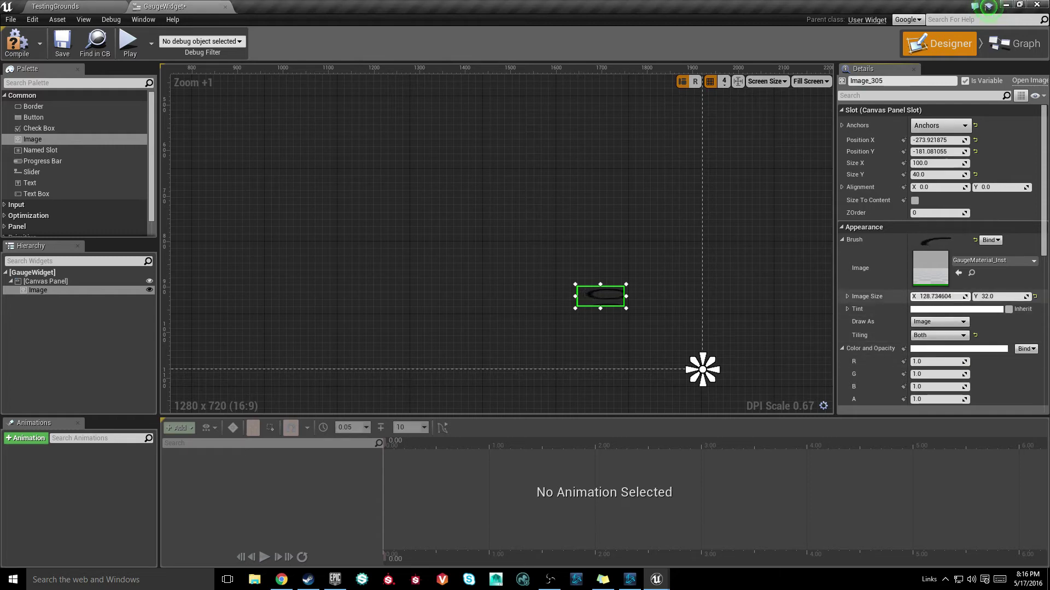
{"action": "left_click_drag", "start_coordinate": [936, 296], "coordinate": [886, 296]}
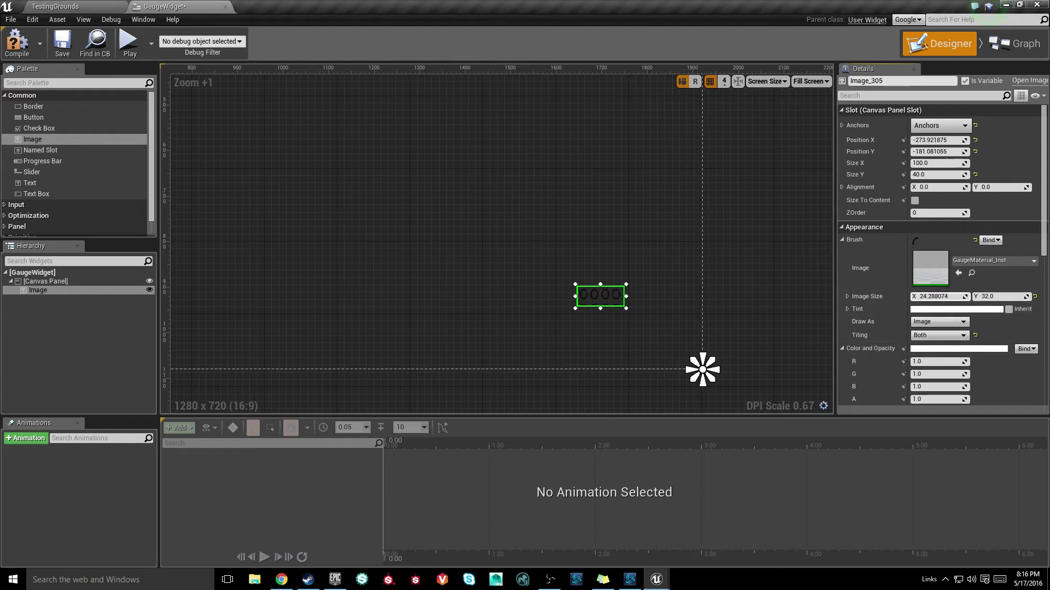
{"action": "left_click", "coordinate": [939, 336]}
{"action": "left_click", "coordinate": [929, 344]}
{"action": "left_click", "coordinate": [947, 296]}
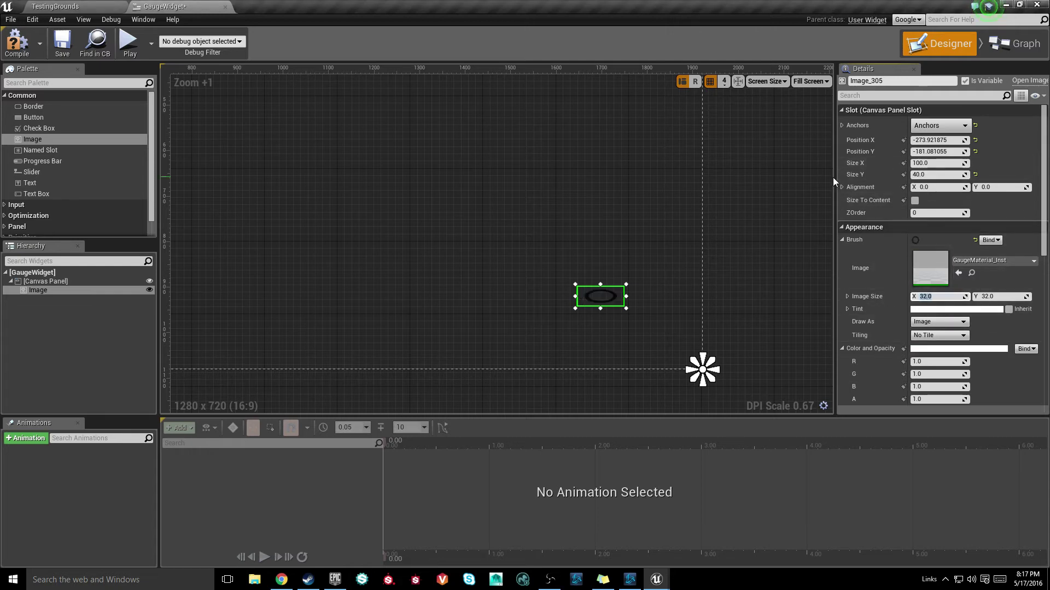
Step: Resize the gauge image to 256 by 256 and move it inside the canvas corner to about X -270, Y -269
{"action": "left_click", "coordinate": [961, 161]}
{"action": "type", "text": "256"}
{"action": "key", "text": "Tab"}
{"action": "type", "text": "256"}
{"action": "key", "text": "Return"}
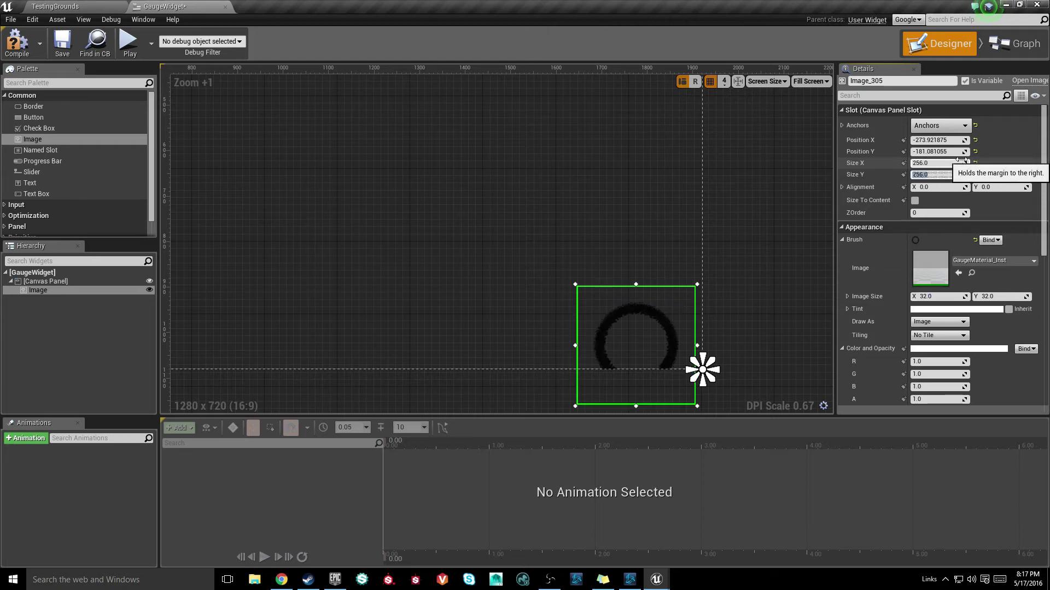
{"action": "left_click_drag", "start_coordinate": [623, 323], "coordinate": [623, 284]}
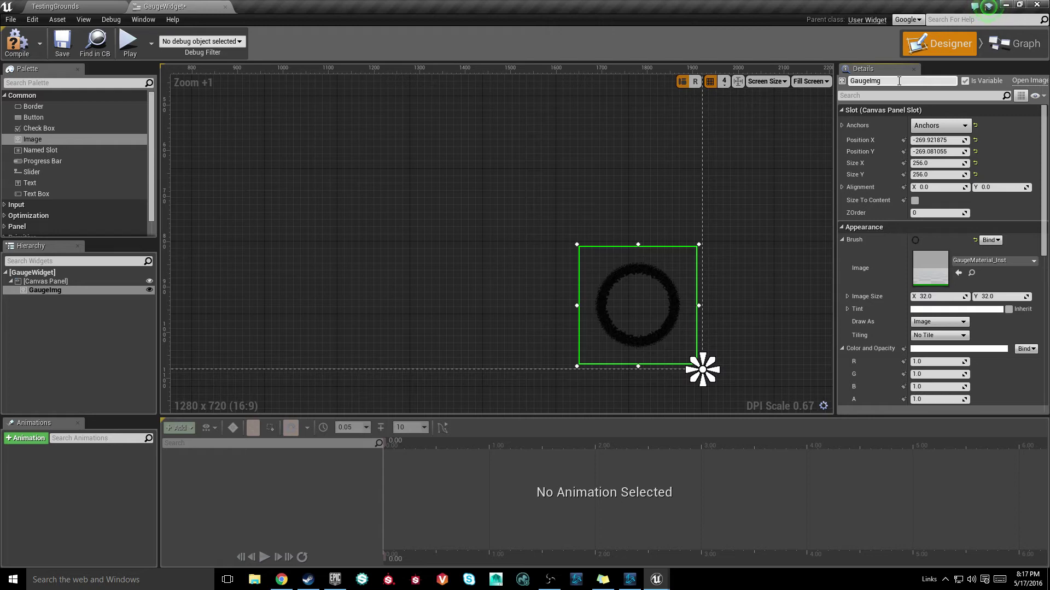
Step: Rename the gauge image as GaugeImg, and compile and save the widget
{"action": "left_click", "coordinate": [786, 201]}
{"action": "key", "text": "ctrl+s"}
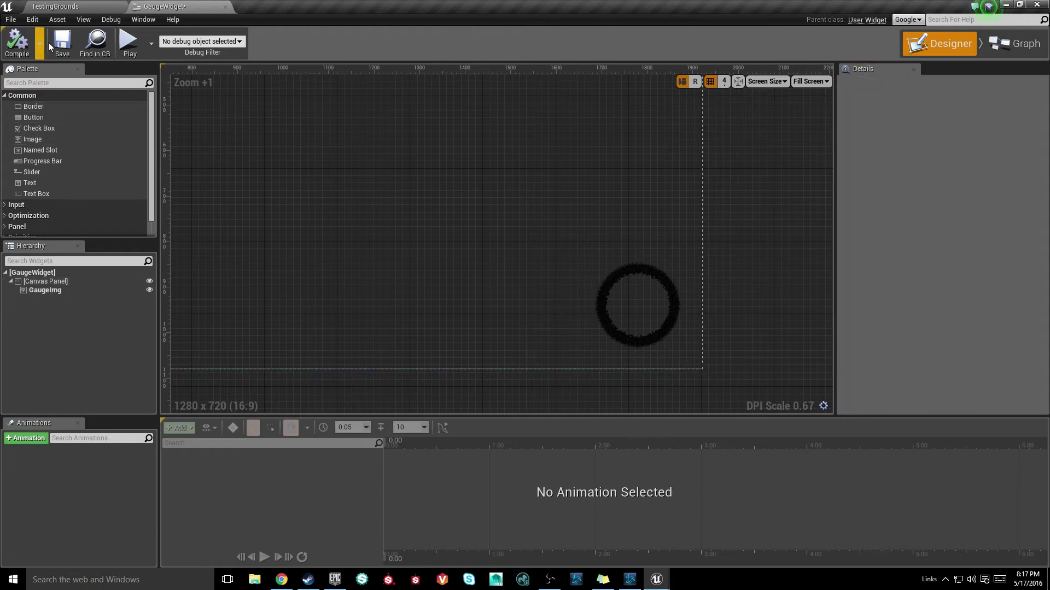
{"action": "left_click", "coordinate": [621, 310]}
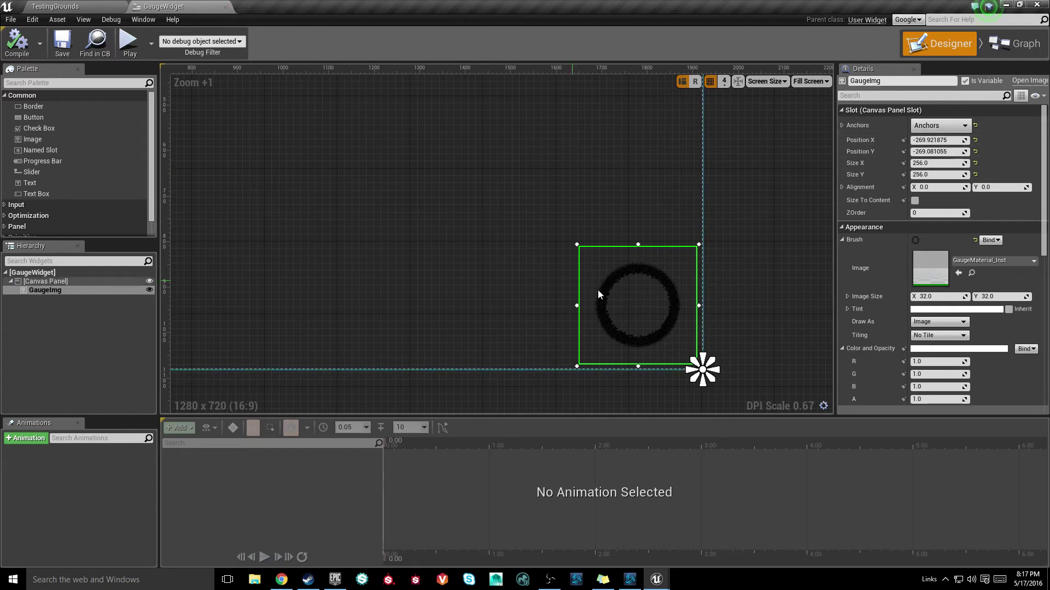
Step: Close GaugeWidget and open the ThirdPersonPC blueprint from the ThirdPersonBP Blueprints folder
{"action": "left_click", "coordinate": [225, 7]}
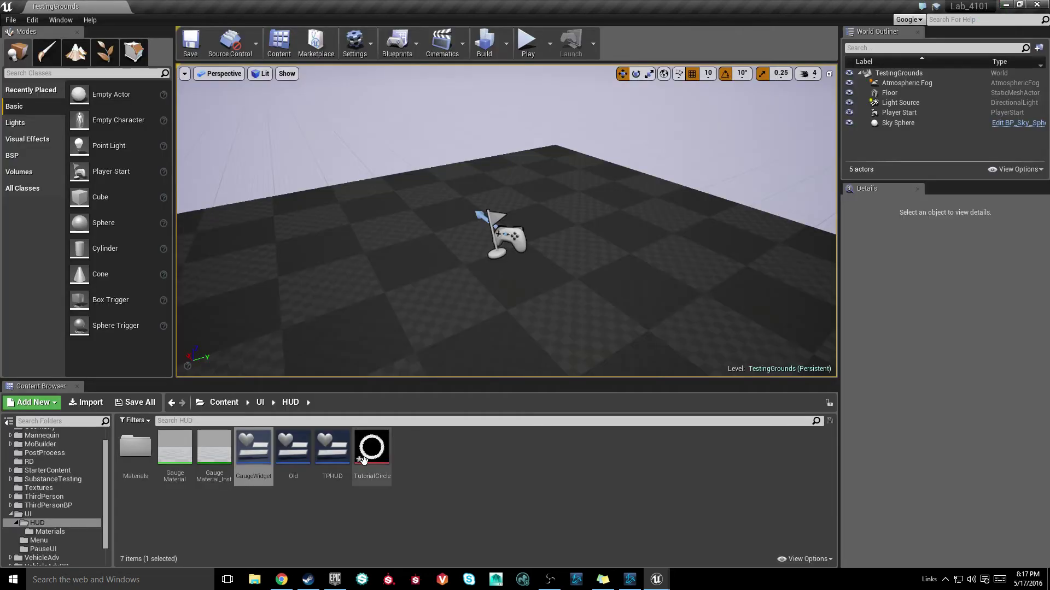
{"action": "left_click", "coordinate": [10, 514]}
{"action": "left_click", "coordinate": [48, 512]}
{"action": "left_click", "coordinate": [148, 458]}
{"action": "double_click", "coordinate": [149, 458]}
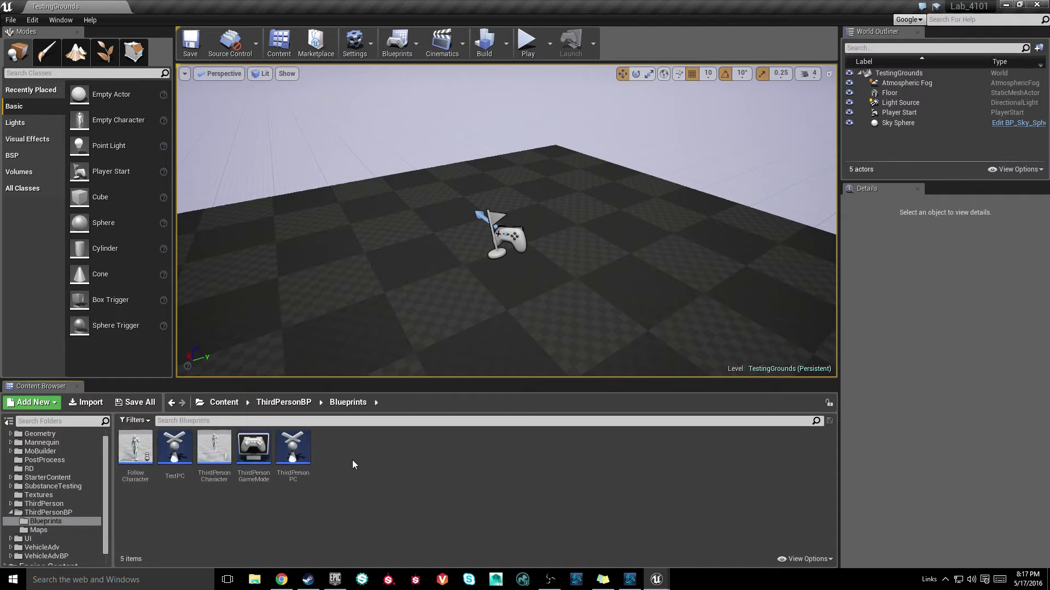
{"action": "left_click", "coordinate": [300, 456]}
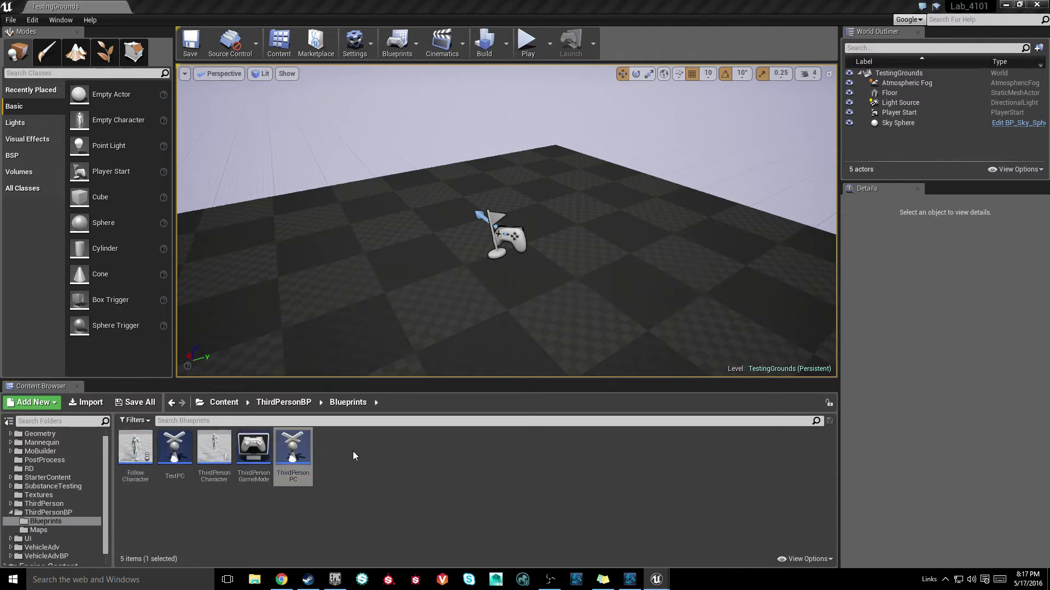
{"action": "double_click", "coordinate": [300, 455]}
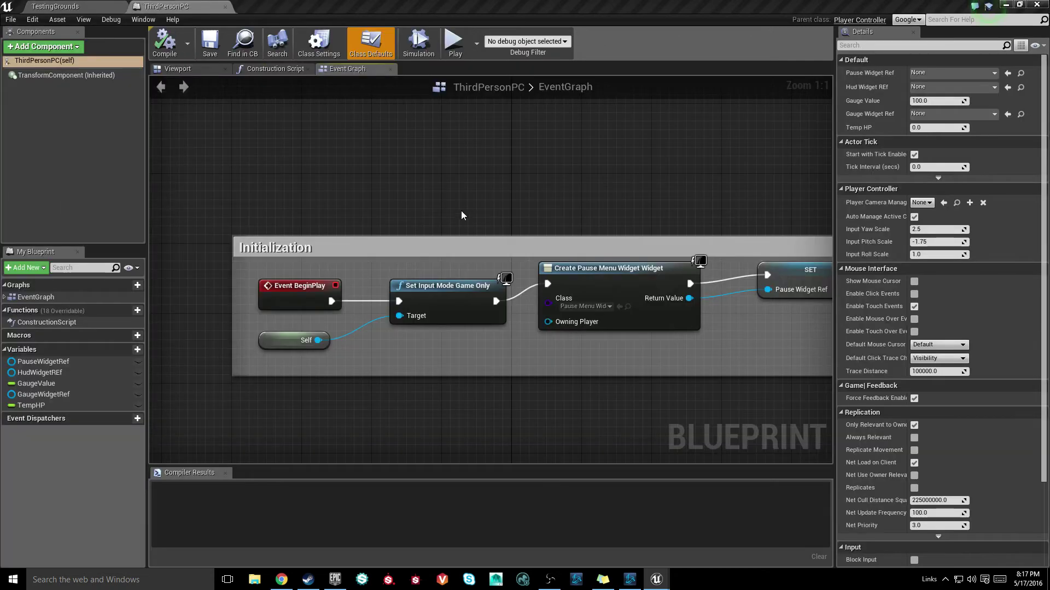
Step: Disconnect Event BeginPlay from the Initialization nodes and move it to the empty graph area below their comment box
{"action": "right_click_drag", "start_coordinate": [439, 189], "coordinate": [437, 206]}
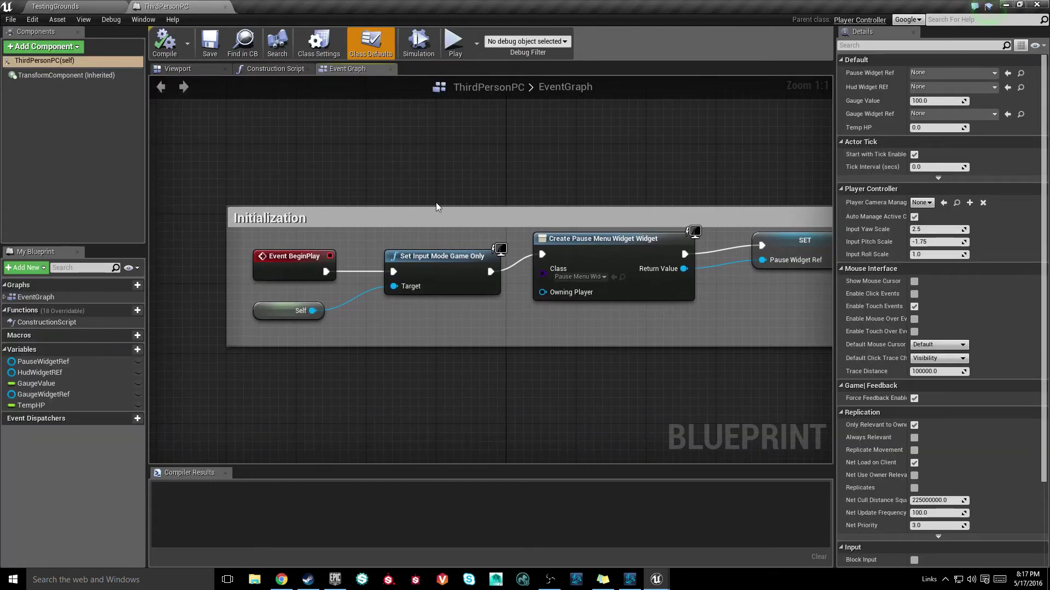
{"action": "left_click", "coordinate": [325, 272], "text": "alt"}
{"action": "left_click_drag", "start_coordinate": [285, 272], "coordinate": [318, 459]}
{"action": "right_click_drag", "start_coordinate": [318, 459], "coordinate": [350, 250]}
{"action": "left_click_drag", "start_coordinate": [356, 242], "coordinate": [328, 285]}
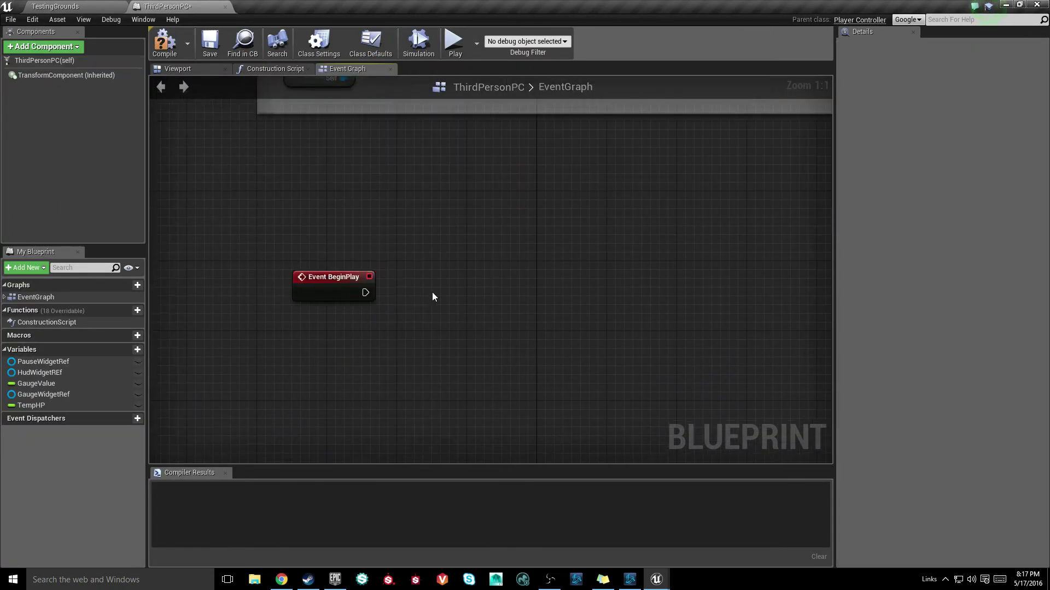
Step: Add a Create Widget node executed from Event BeginPlay and set its class to GaugeWidget
{"action": "scroll", "coordinate": [425, 299], "scroll_direction": "down", "scroll_amount": 2}
{"action": "right_click_drag", "start_coordinate": [435, 300], "coordinate": [395, 250]}
{"action": "scroll", "coordinate": [335, 250], "scroll_direction": "up", "scroll_amount": 2}
{"action": "left_click_drag", "start_coordinate": [342, 238], "coordinate": [405, 247]}
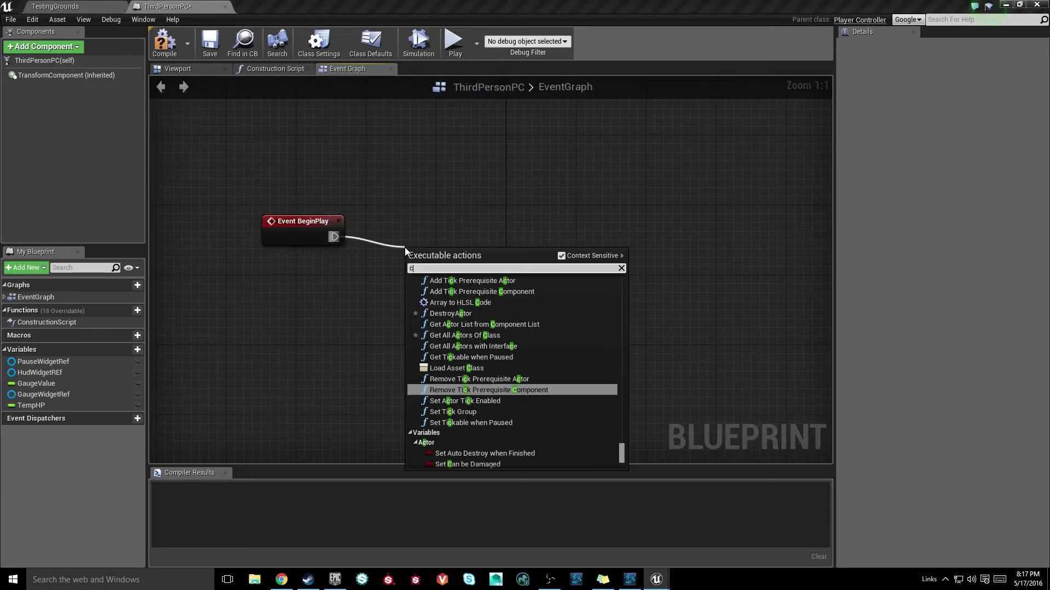
{"action": "type", "text": "create wid"}
{"action": "key", "text": "Return"}
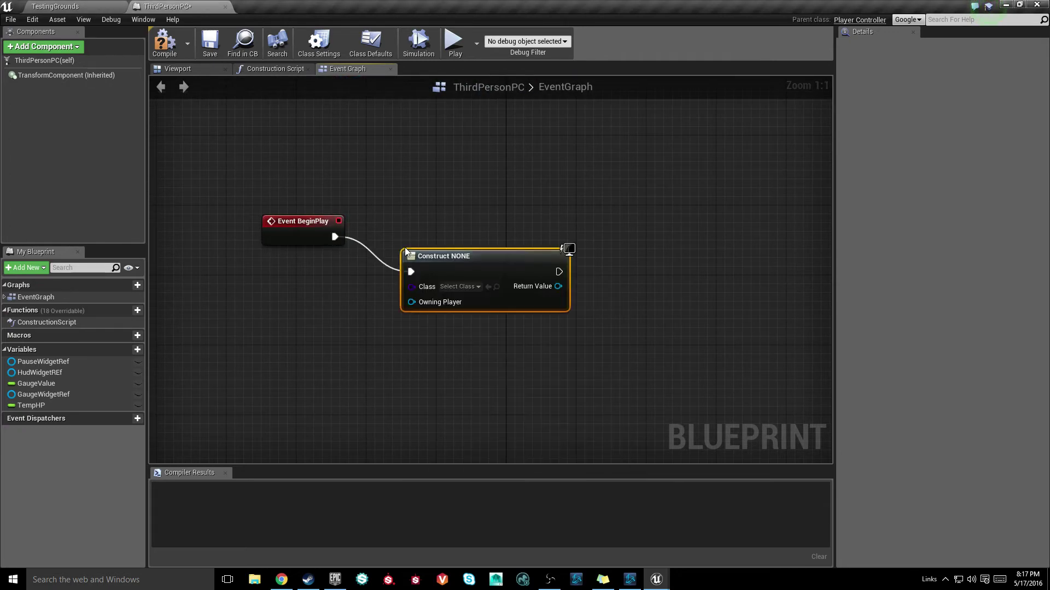
{"action": "left_click", "coordinate": [531, 157]}
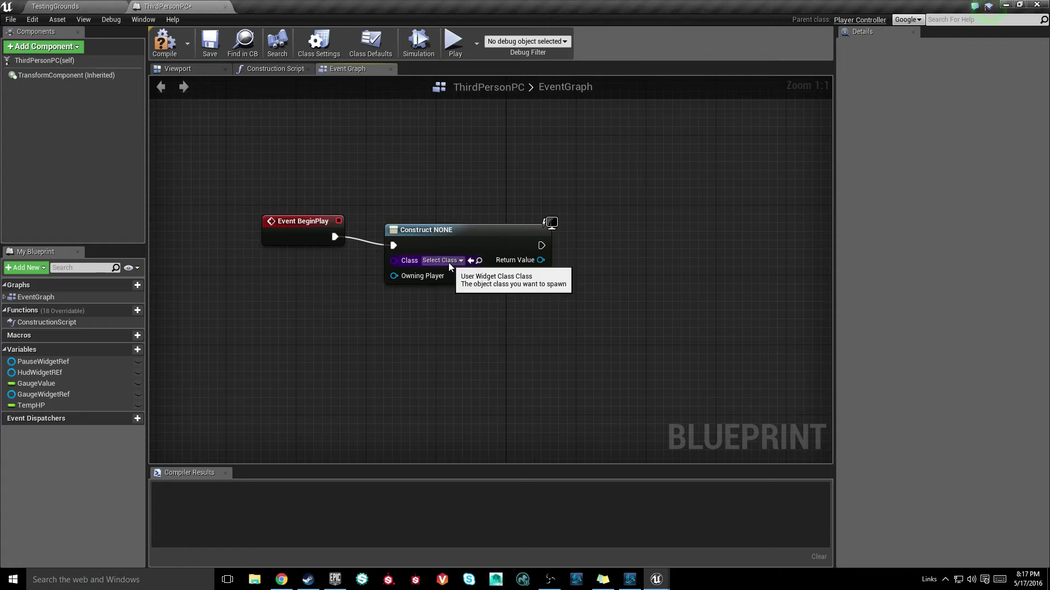
{"action": "left_click", "coordinate": [449, 263]}
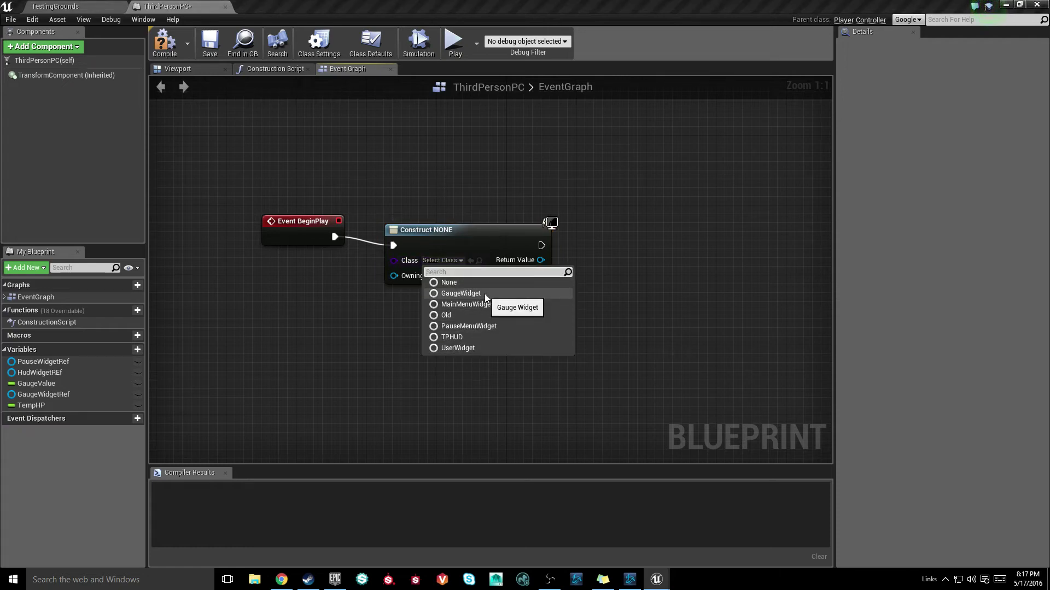
{"action": "left_click", "coordinate": [484, 294]}
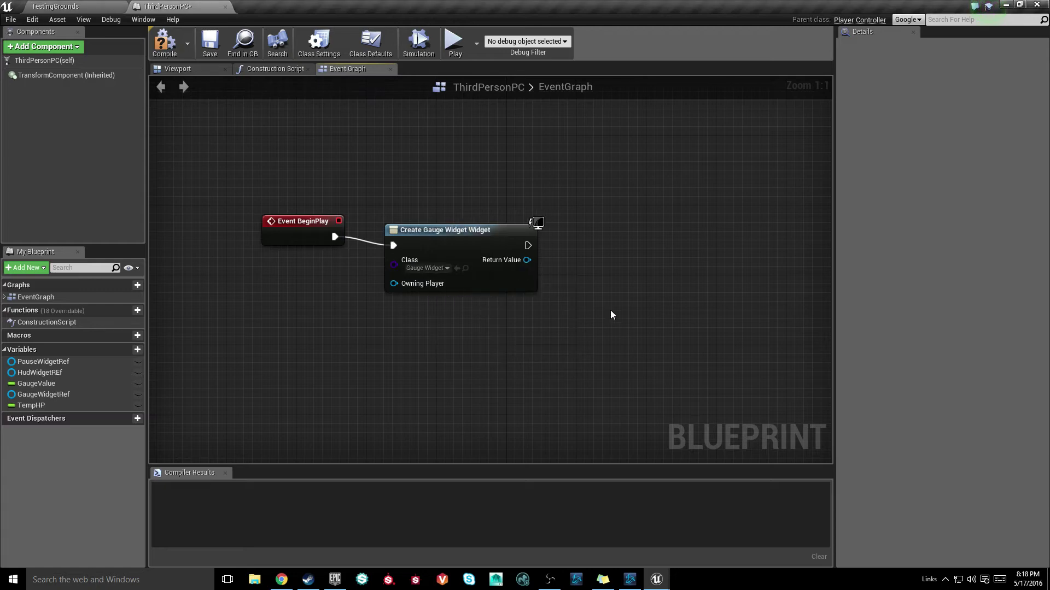
Step: Promote the Create Gauge Widget node's return value to a variable named GaugeRef
{"action": "right_click_drag", "start_coordinate": [520, 268], "coordinate": [430, 295]}
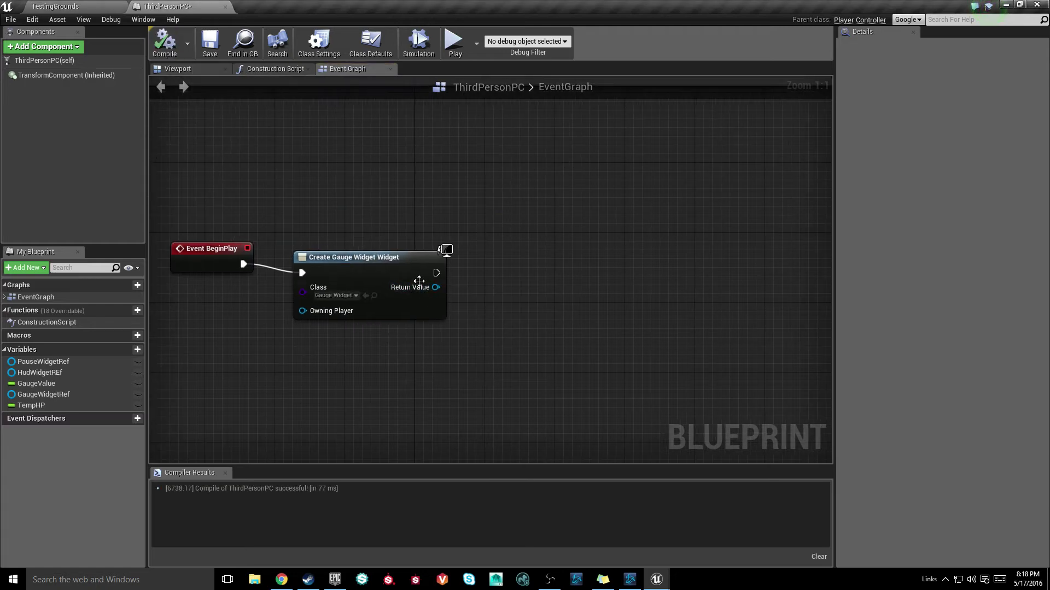
{"action": "left_click_drag", "start_coordinate": [435, 288], "coordinate": [482, 265]}
{"action": "left_click", "coordinate": [524, 320]}
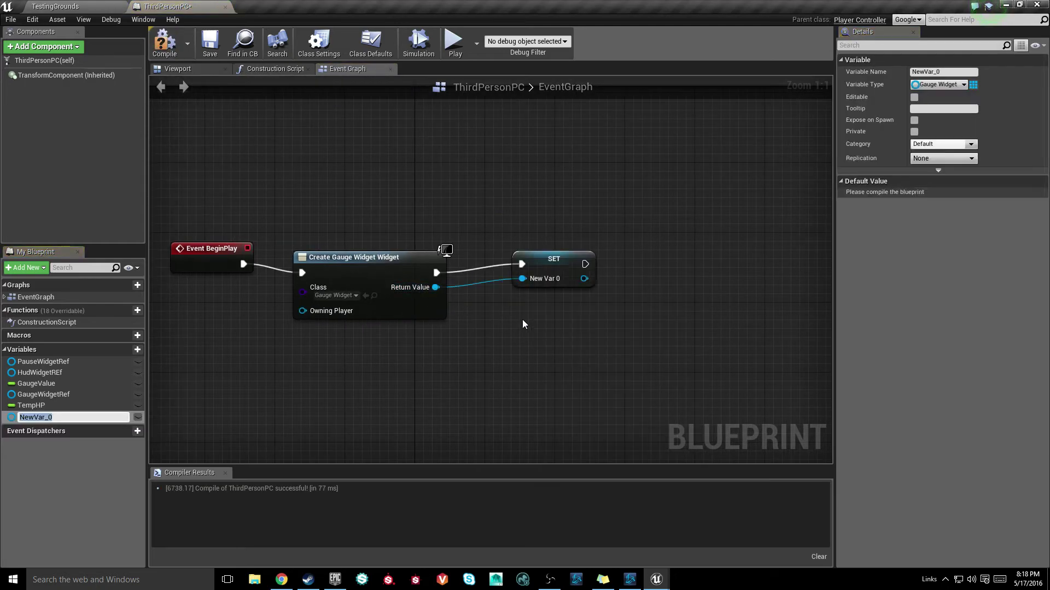
{"action": "type", "text": "GaugeRef"}
{"action": "key", "text": "Return"}
Step: Delete the old GaugeWidgetRef variable, and compile and save the blueprint
{"action": "left_click", "coordinate": [51, 394]}
{"action": "left_click", "coordinate": [44, 406]}
{"action": "left_click", "coordinate": [39, 394]}
{"action": "key", "text": "Delete"}
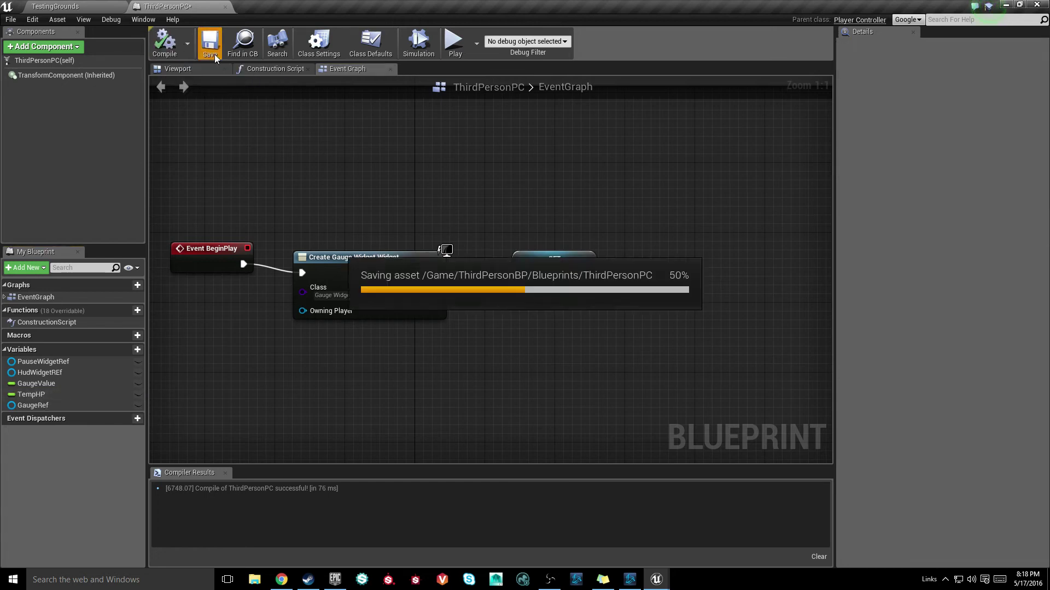
Step: Add an Add to Viewport node from the GaugeRef setter, and compile and save the blueprint
{"action": "left_click_drag", "start_coordinate": [492, 323], "coordinate": [553, 298]}
{"action": "type", "text": "add t"}
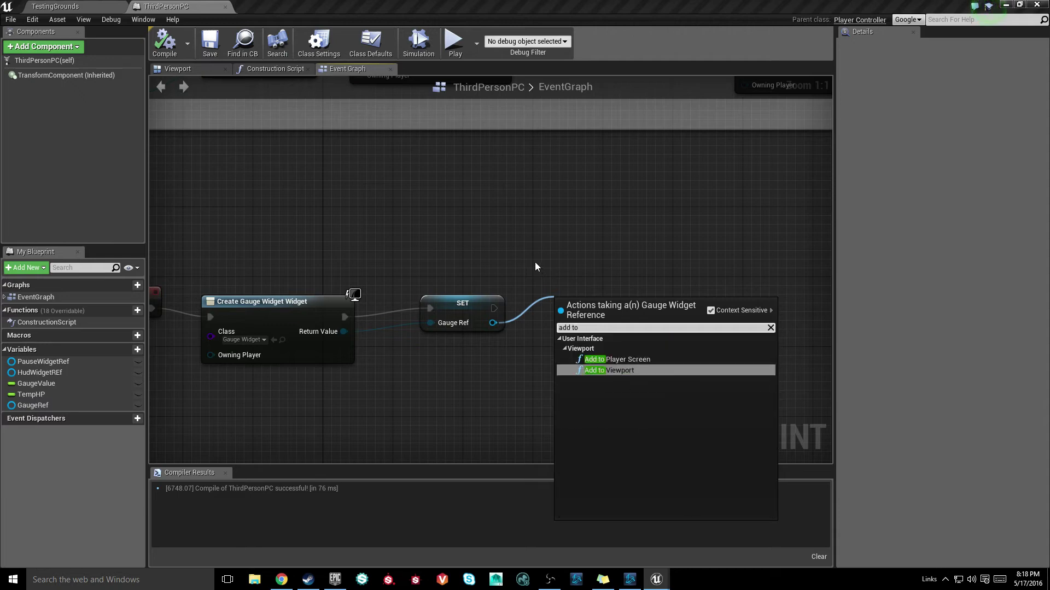
{"action": "type", "text": "o"}
{"action": "key", "text": "Return"}
{"action": "left_click", "coordinate": [451, 213]}
{"action": "left_click", "coordinate": [164, 44]}
{"action": "left_click", "coordinate": [210, 44]}
Step: Add an M keyboard event below the BeginPlay node chain
{"action": "right_click_drag", "start_coordinate": [320, 224], "coordinate": [451, 127]}
{"action": "scroll", "coordinate": [451, 127], "scroll_direction": "down", "scroll_amount": 1}
{"action": "right_click_drag", "start_coordinate": [438, 237], "coordinate": [449, 178]}
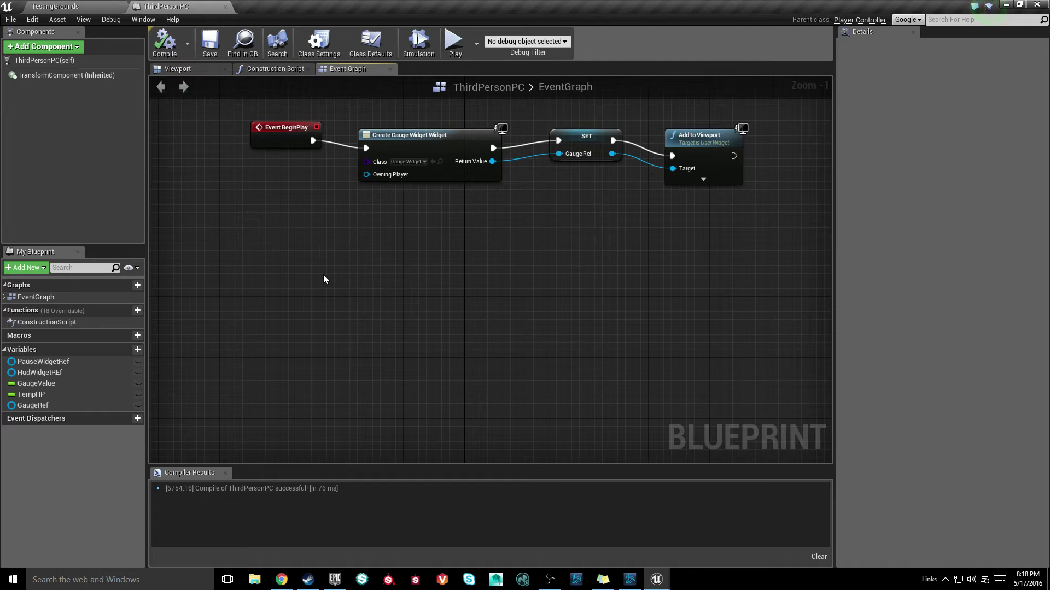
{"action": "right_click", "coordinate": [300, 262]}
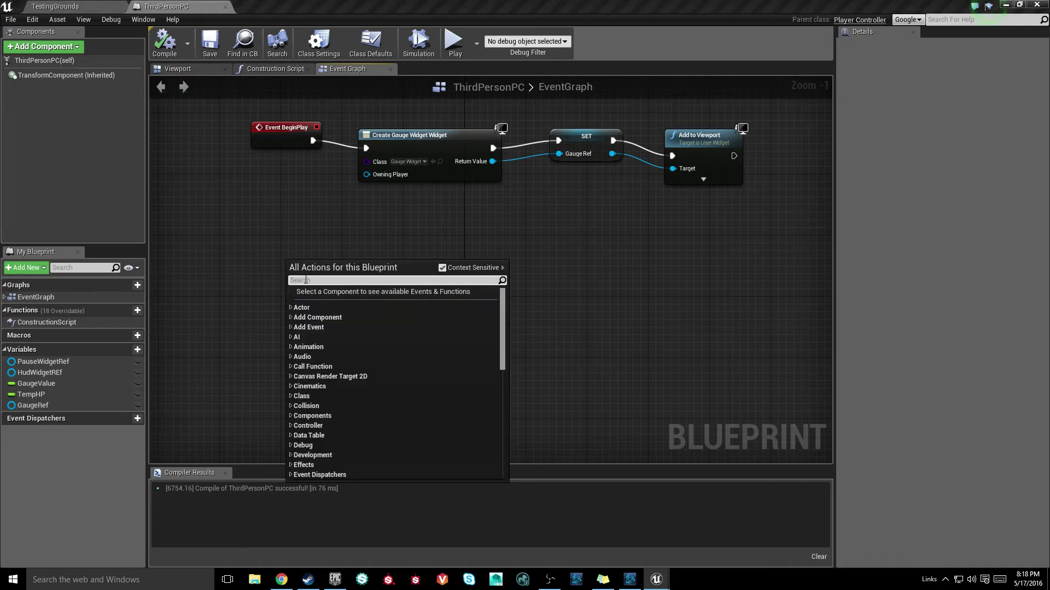
{"action": "type", "text": "m"}
{"action": "left_click", "coordinate": [336, 402]}
Step: Add an N keyboard event aligned beneath the M event, and compile and save the blueprint
{"action": "right_click_drag", "start_coordinate": [296, 350], "coordinate": [300, 321]}
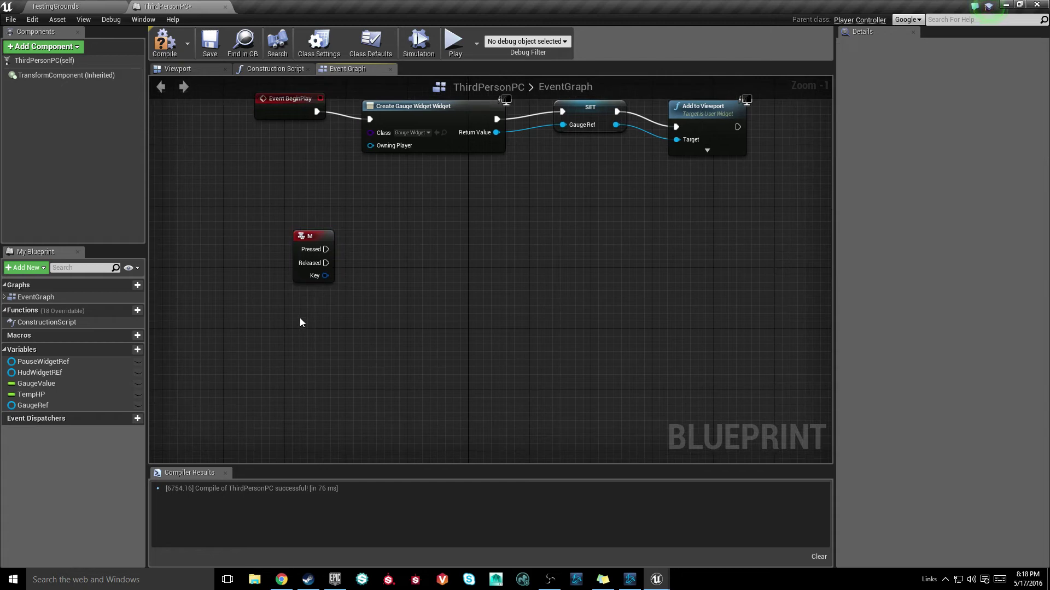
{"action": "right_click", "coordinate": [301, 323]}
{"action": "type", "text": "n"}
{"action": "left_click", "coordinate": [370, 432]}
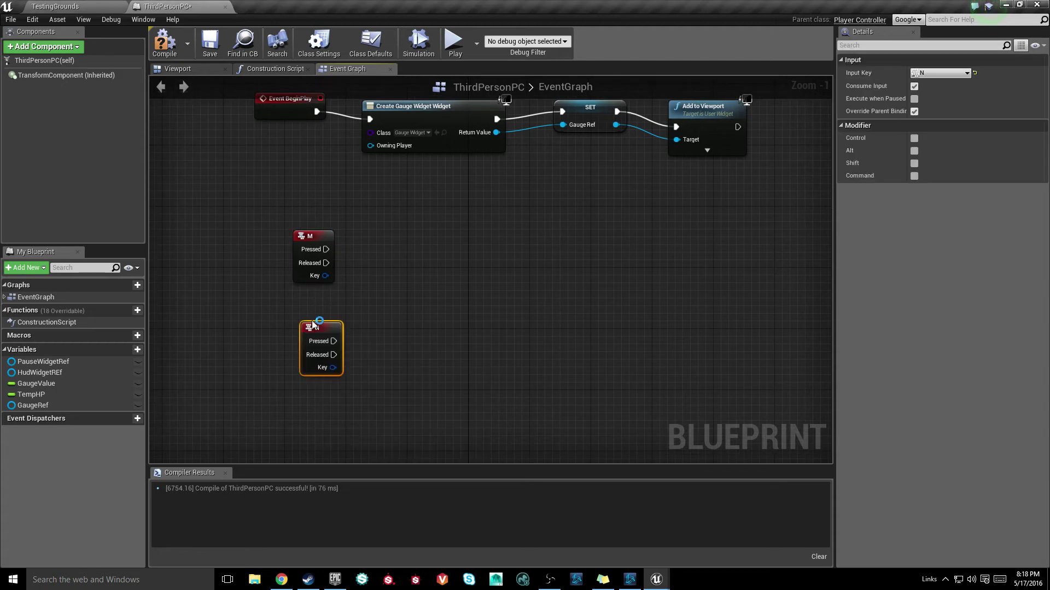
{"action": "left_click_drag", "start_coordinate": [312, 323], "coordinate": [304, 316]}
{"action": "left_click", "coordinate": [284, 269]}
{"action": "left_click", "coordinate": [164, 43]}
{"action": "left_click", "coordinate": [210, 43]}
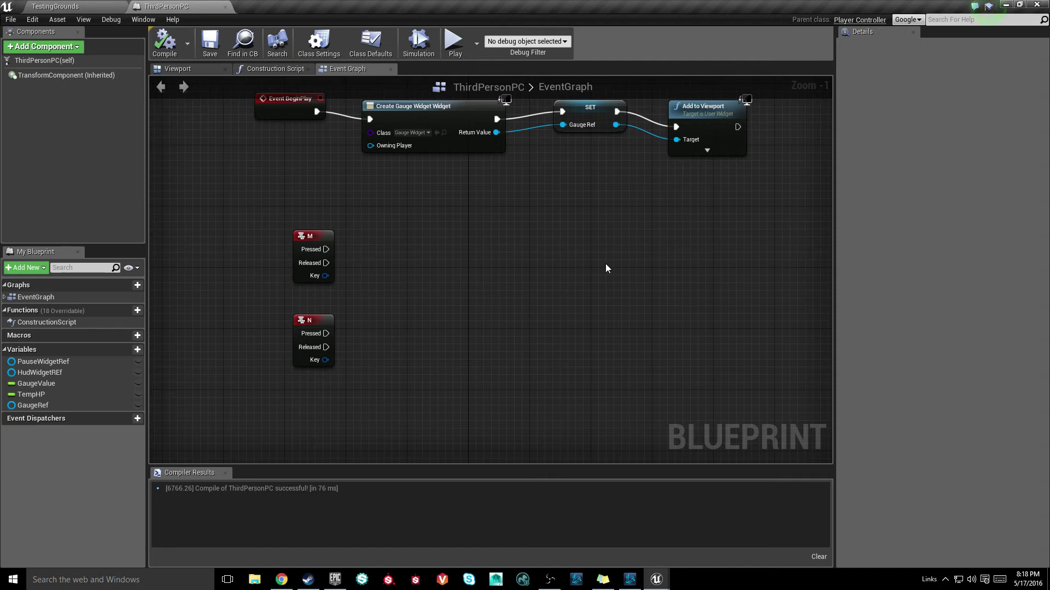
Step: Add a TempHP getter beside the M event and feed it into a float addition node with the second value 10
{"action": "right_click_drag", "start_coordinate": [327, 278], "coordinate": [368, 218]}
{"action": "scroll", "coordinate": [533, 143], "scroll_direction": "up", "scroll_amount": 1}
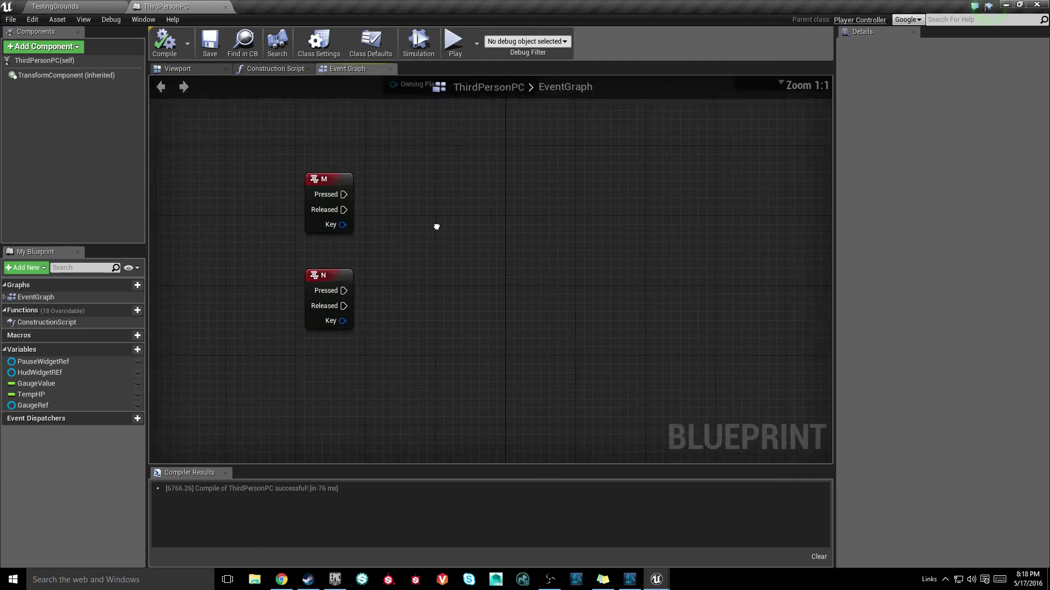
{"action": "left_click", "coordinate": [40, 396]}
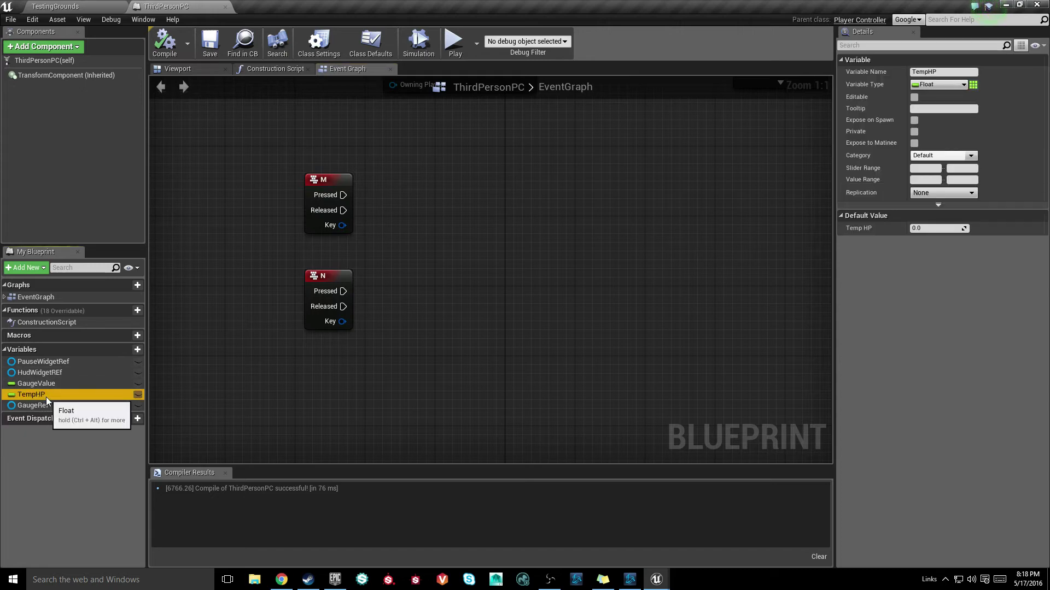
{"action": "right_click_drag", "start_coordinate": [474, 323], "coordinate": [426, 352]}
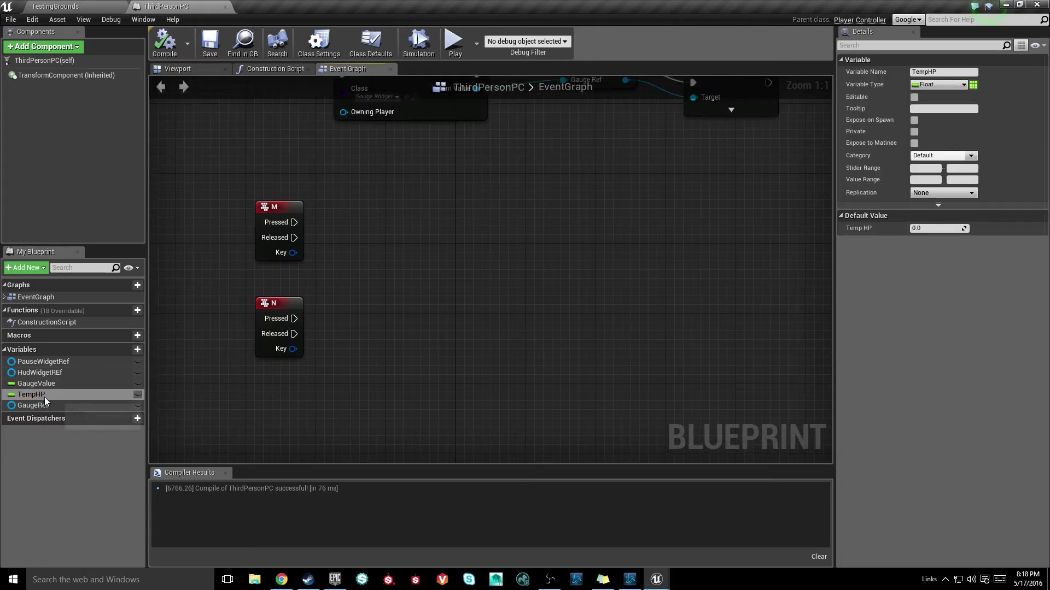
{"action": "right_click_drag", "start_coordinate": [304, 275], "coordinate": [282, 299]}
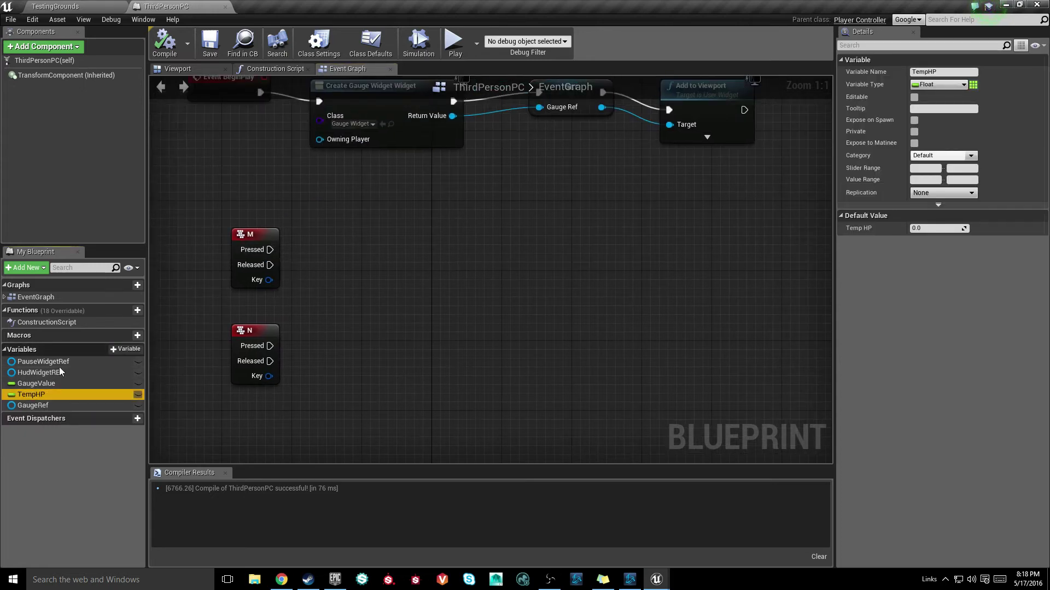
{"action": "left_click", "coordinate": [310, 280]}
{"action": "left_click_drag", "start_coordinate": [314, 282], "coordinate": [432, 246], "text": "ctrl"}
{"action": "left_click", "coordinate": [501, 304]}
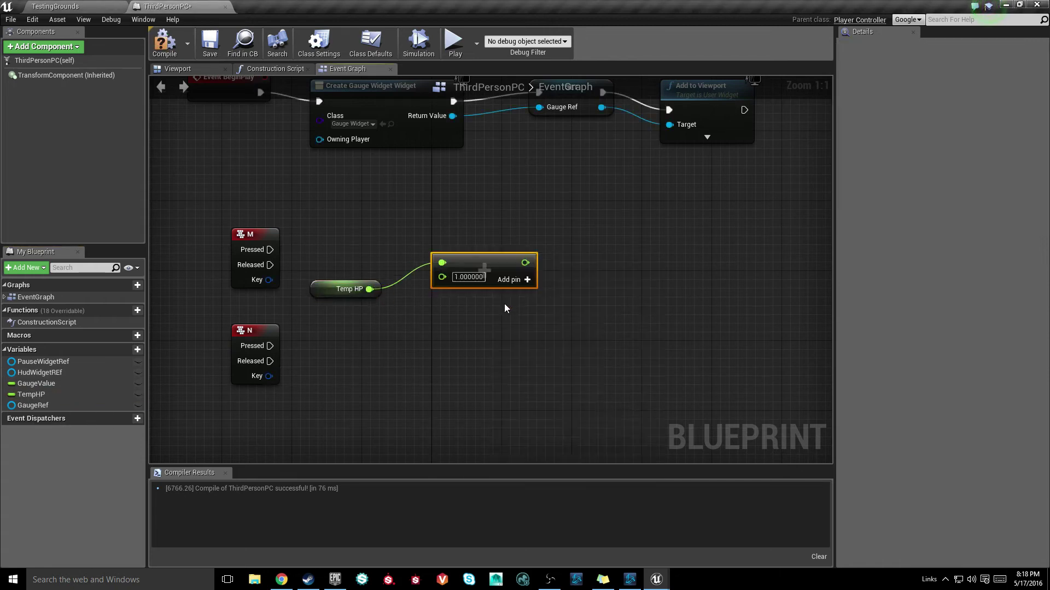
{"action": "type", "text": "10"}
{"action": "key", "text": "Return"}
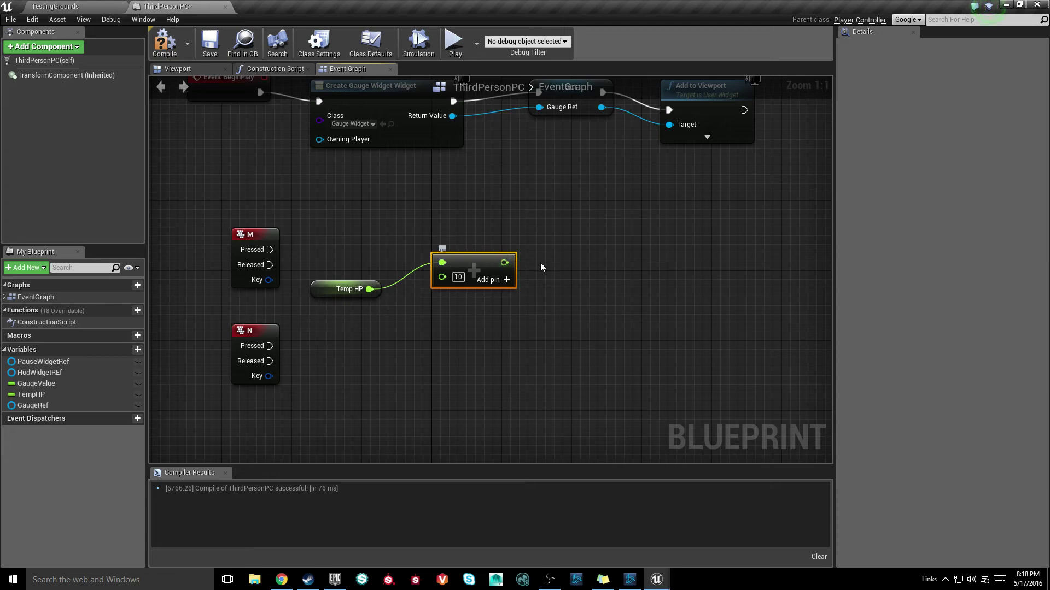
Step: Add a TempHP setter that takes the sum and runs from the M event's Pressed output
{"action": "left_click_drag", "start_coordinate": [32, 394], "coordinate": [582, 232], "text": "alt"}
{"action": "left_click_drag", "start_coordinate": [503, 263], "coordinate": [270, 249]}
{"action": "left_click", "coordinate": [369, 330]}
Step: Add a GaugeRef getter below the TempHP setter and get its Gauge Img variable from it
{"action": "right_click_drag", "start_coordinate": [369, 331], "coordinate": [324, 318]}
{"action": "left_click_drag", "start_coordinate": [47, 406], "coordinate": [478, 291]}
{"action": "left_click", "coordinate": [414, 326]}
{"action": "left_click", "coordinate": [286, 287]}
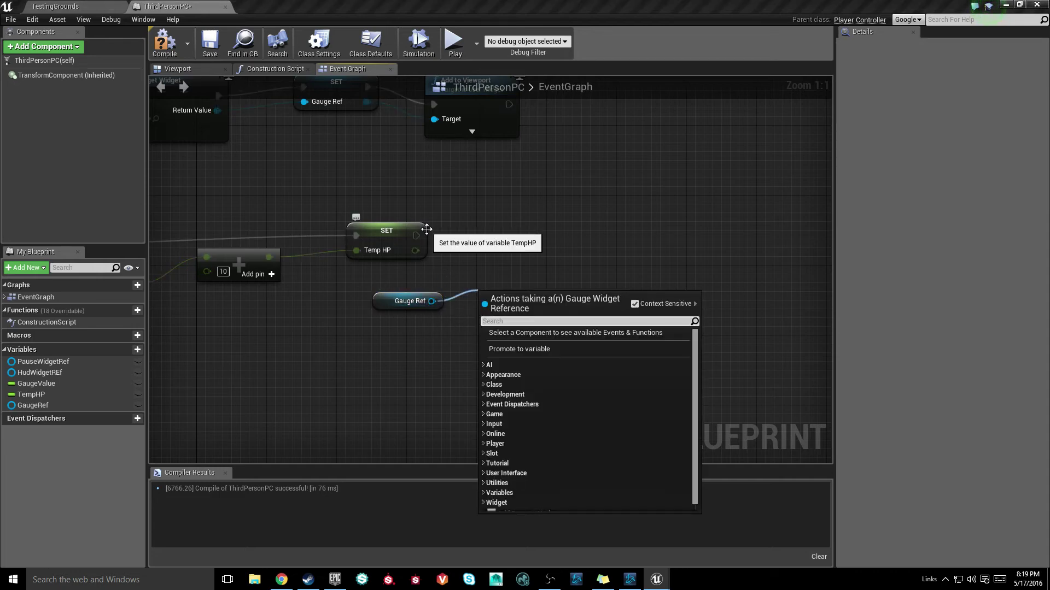
{"action": "type", "text": "get"}
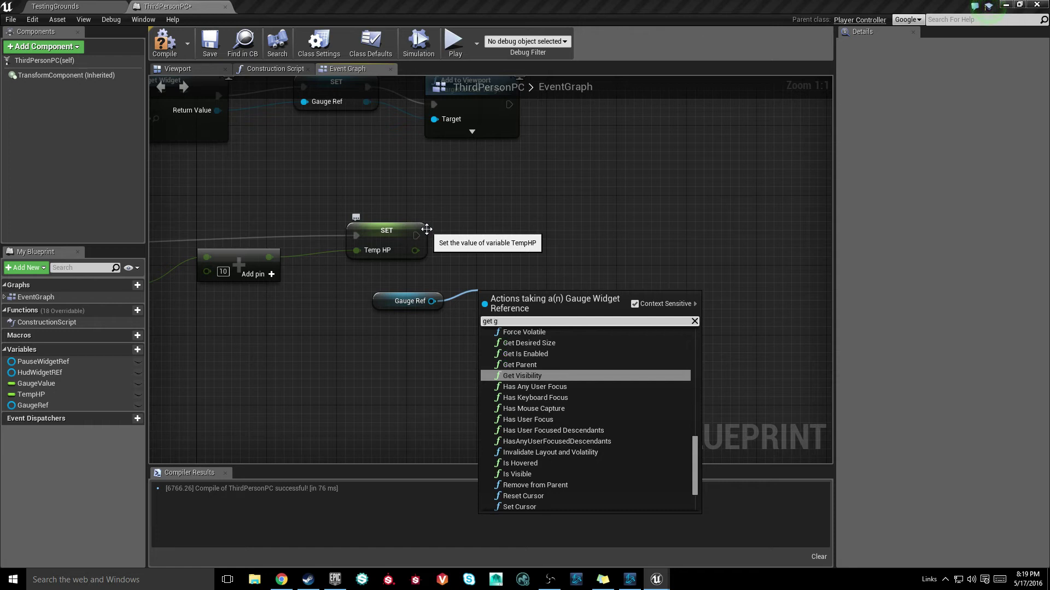
{"action": "type", "text": " gag"}
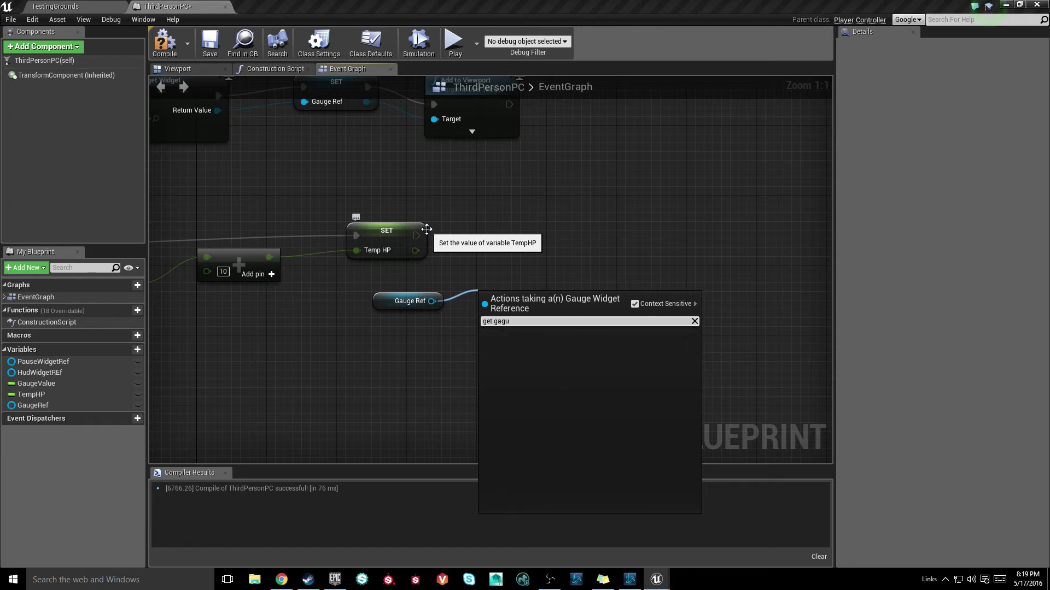
{"action": "key", "text": "BackSpace"}
{"action": "type", "text": "ugeimg"}
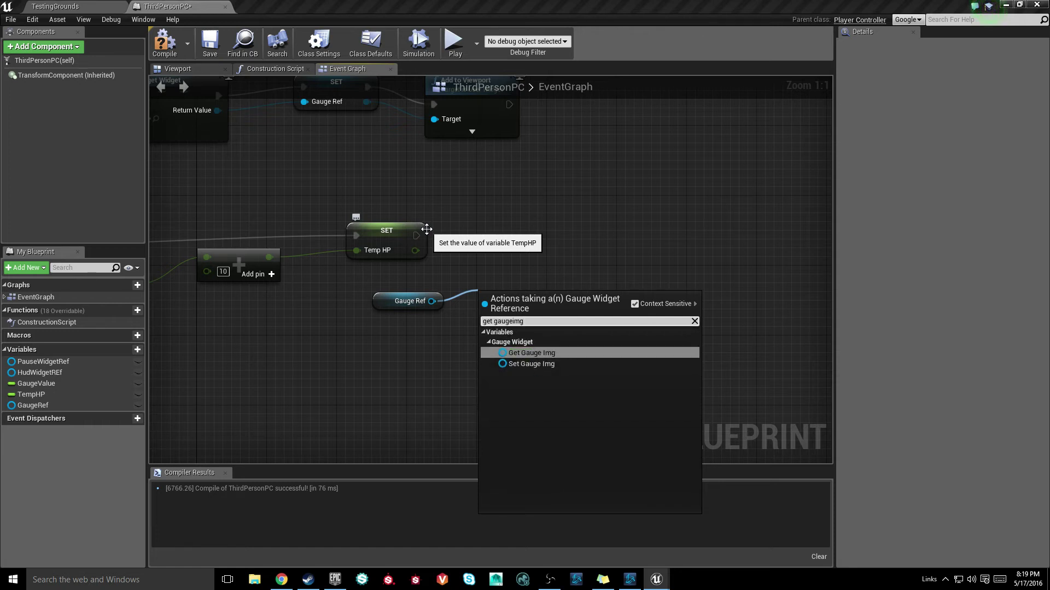
{"action": "left_click", "coordinate": [529, 353]}
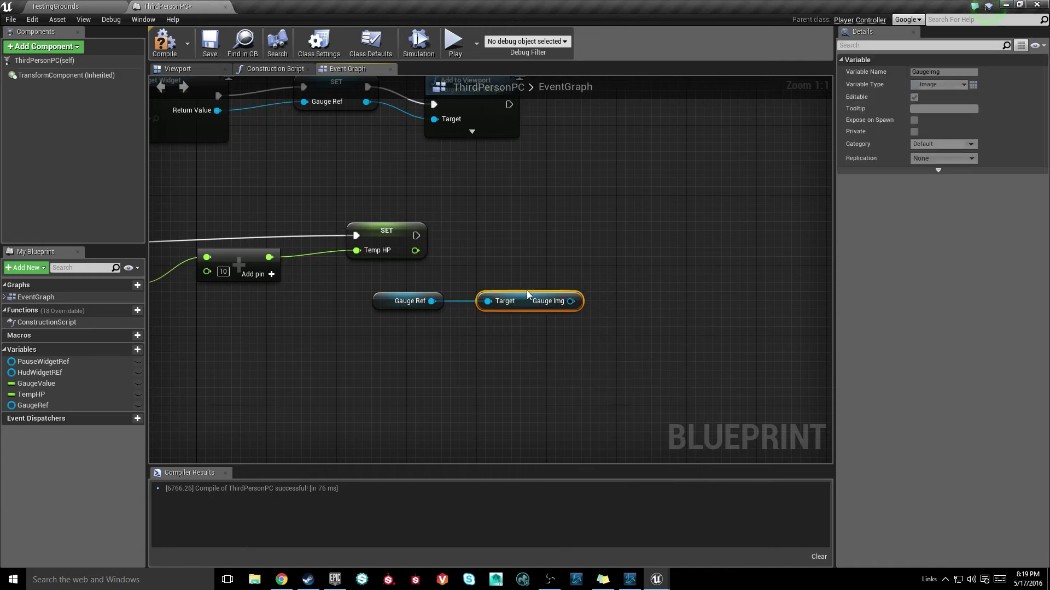
{"action": "left_click", "coordinate": [616, 327]}
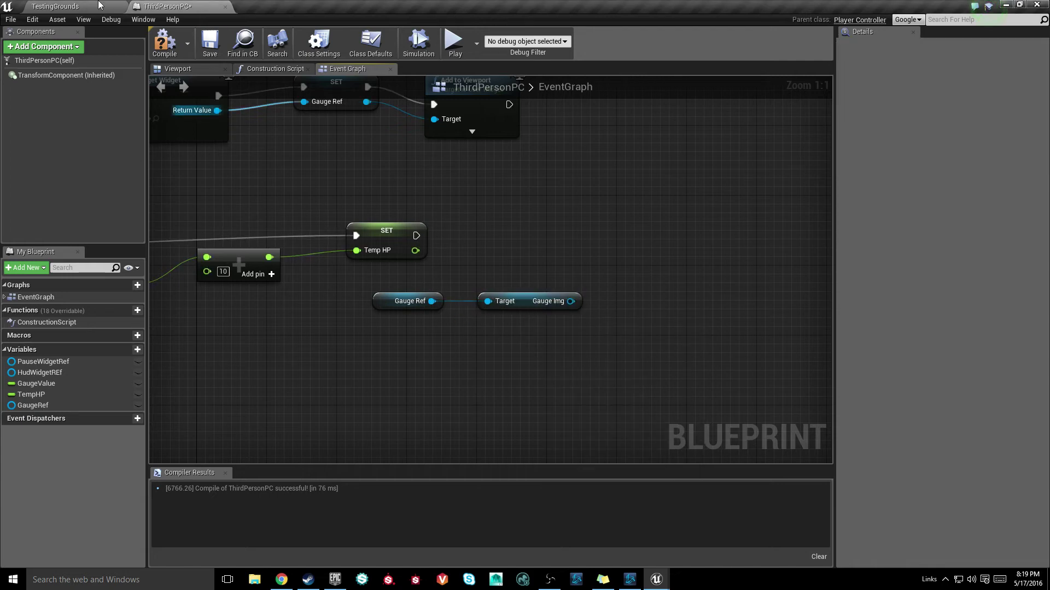
Step: Add a Get Dynamic Material node from Gauge Img and run it after the TempHP setter
{"action": "right_click_drag", "start_coordinate": [615, 354], "coordinate": [575, 359]}
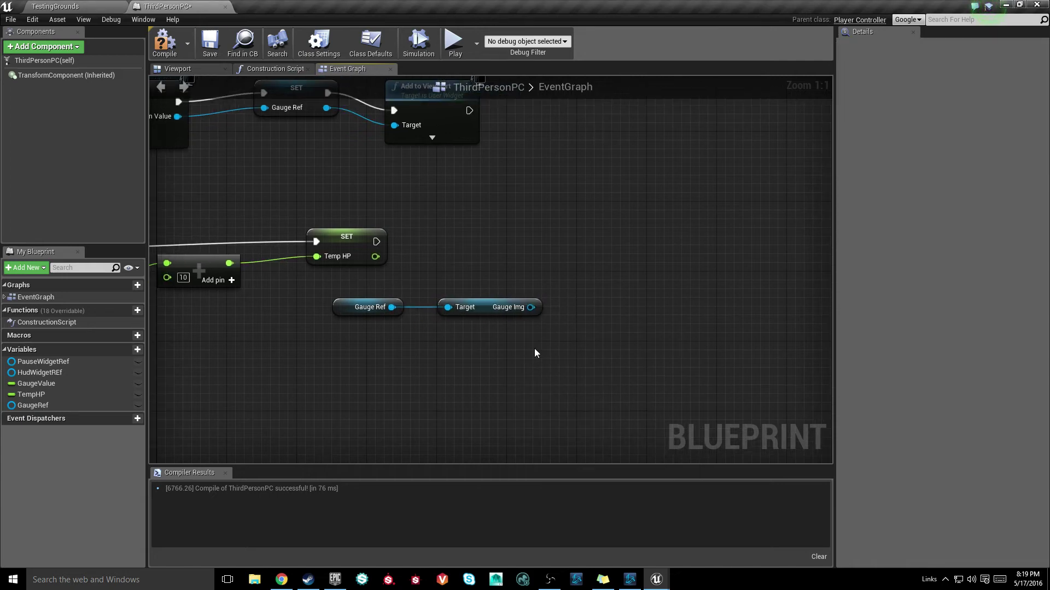
{"action": "left_click_drag", "start_coordinate": [530, 307], "coordinate": [583, 302]}
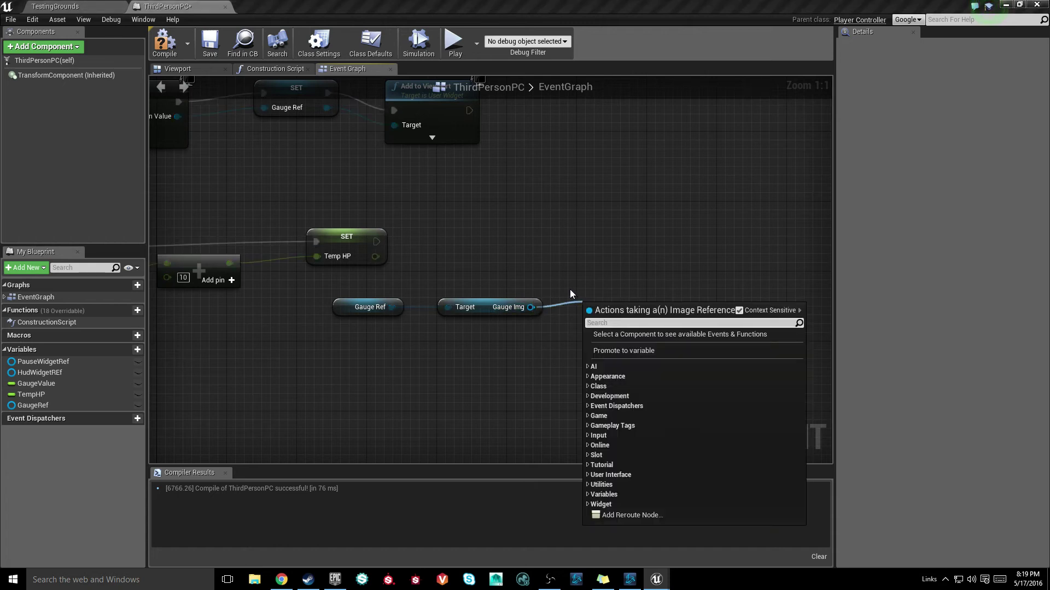
{"action": "type", "text": "get dynamic"}
{"action": "key", "text": "Return"}
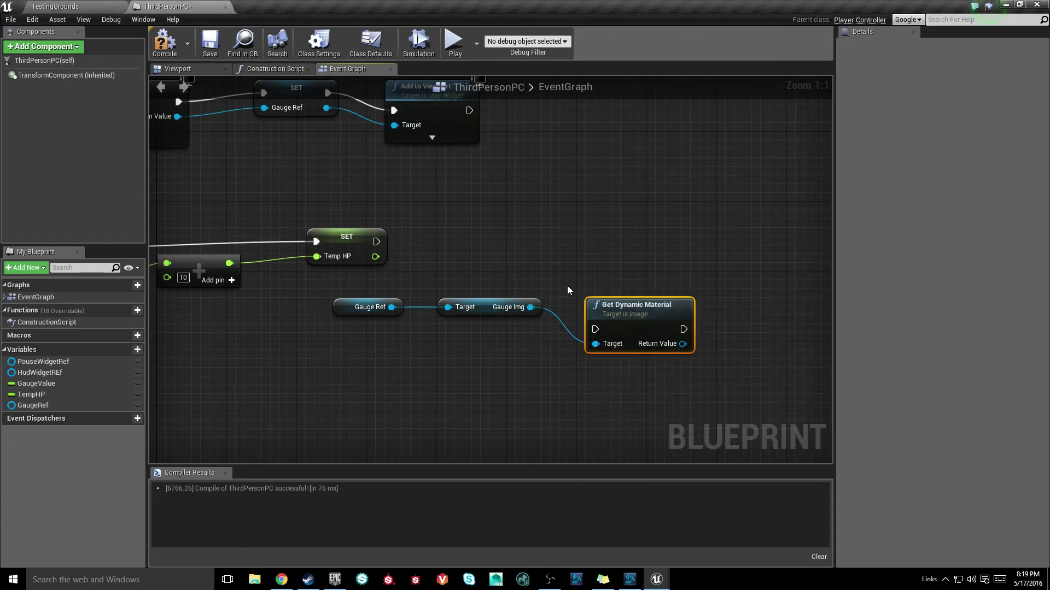
{"action": "left_click_drag", "start_coordinate": [612, 318], "coordinate": [621, 266]}
{"action": "left_click", "coordinate": [552, 195]}
{"action": "right_click_drag", "start_coordinate": [553, 194], "coordinate": [451, 203]}
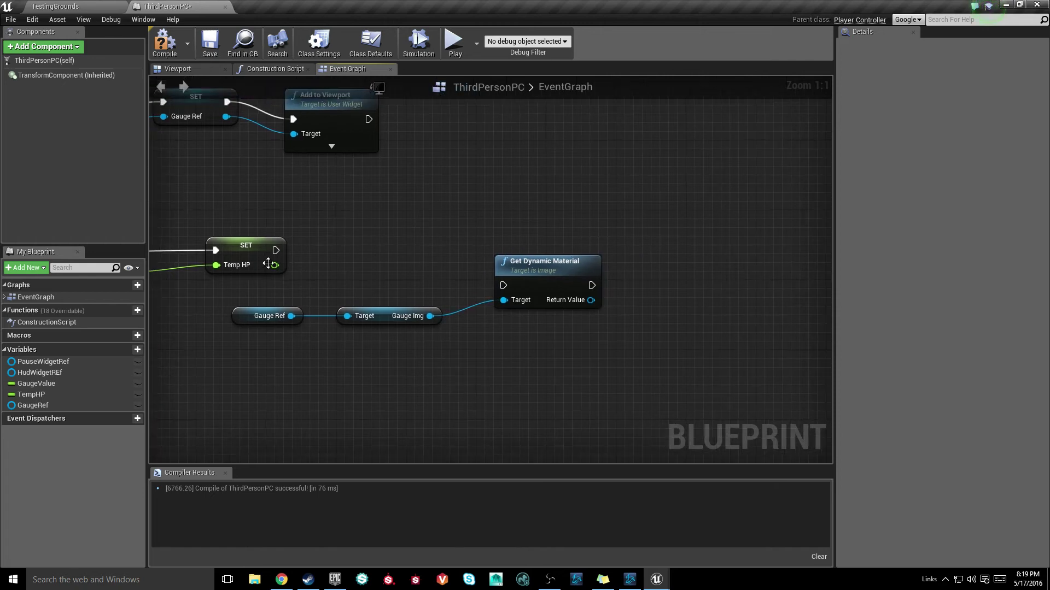
{"action": "left_click_drag", "start_coordinate": [275, 251], "coordinate": [504, 285]}
Step: Open GaugeMaterial_Inst from the UI HUD folder to check its parameter names, and return to the ThirdPersonPC blueprint
{"action": "right_click_drag", "start_coordinate": [717, 339], "coordinate": [554, 299]}
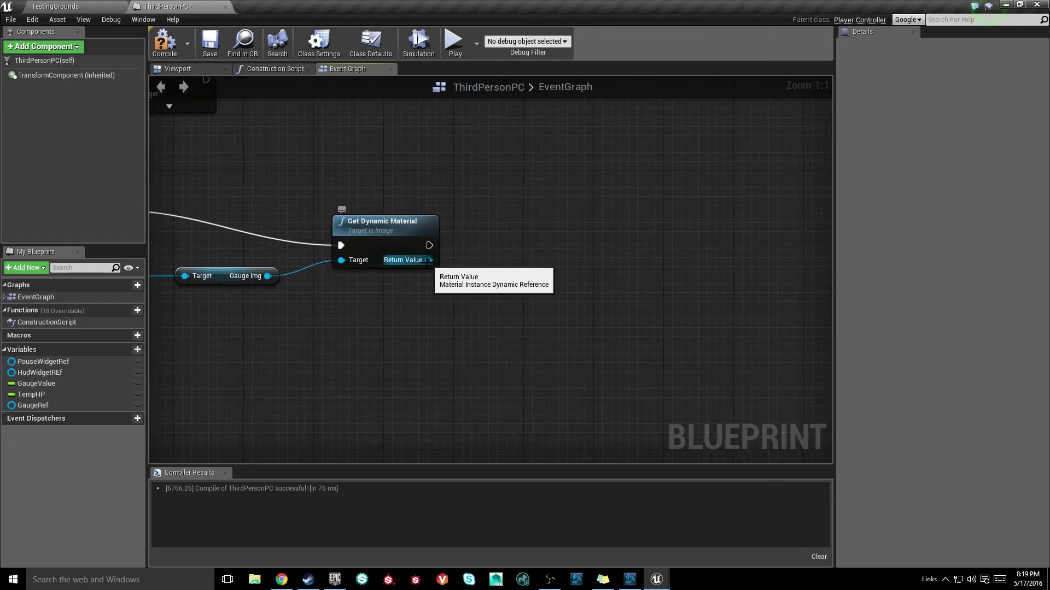
{"action": "left_click", "coordinate": [80, 6]}
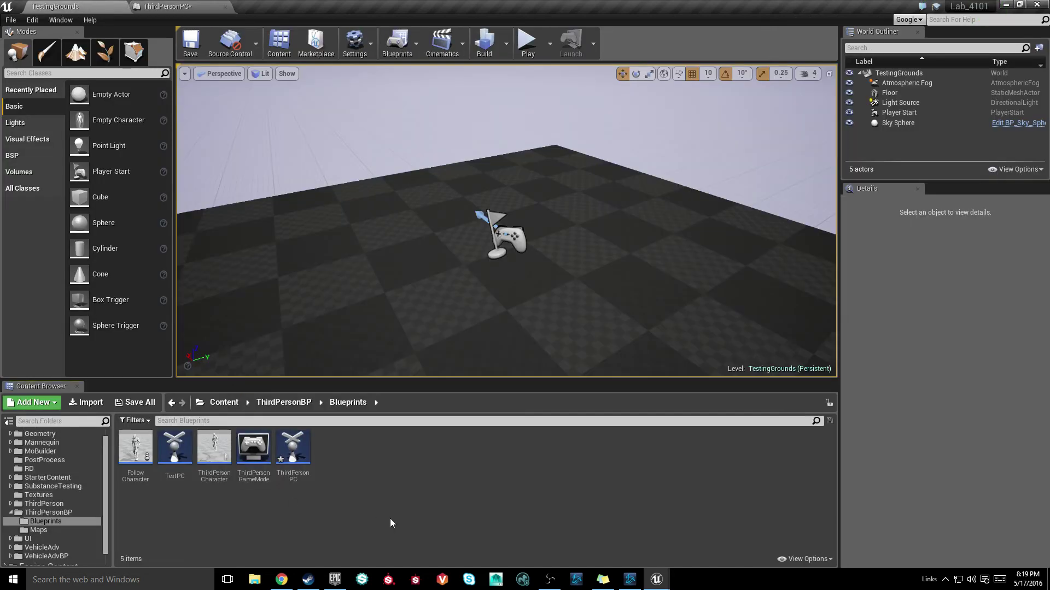
{"action": "left_click", "coordinate": [42, 539]}
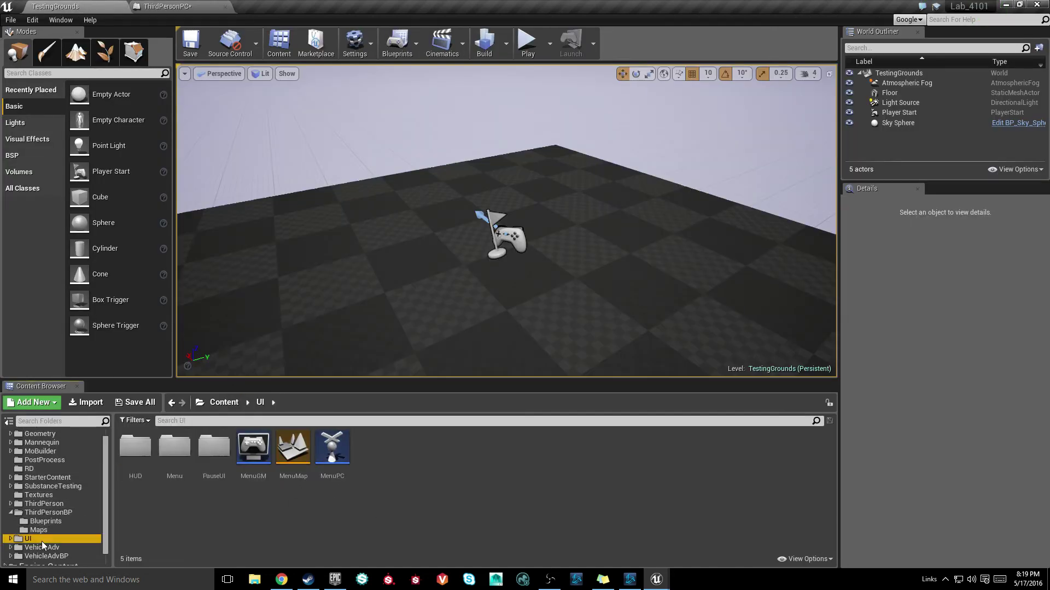
{"action": "double_click", "coordinate": [136, 451]}
{"action": "left_click", "coordinate": [214, 464]}
{"action": "double_click", "coordinate": [214, 464]}
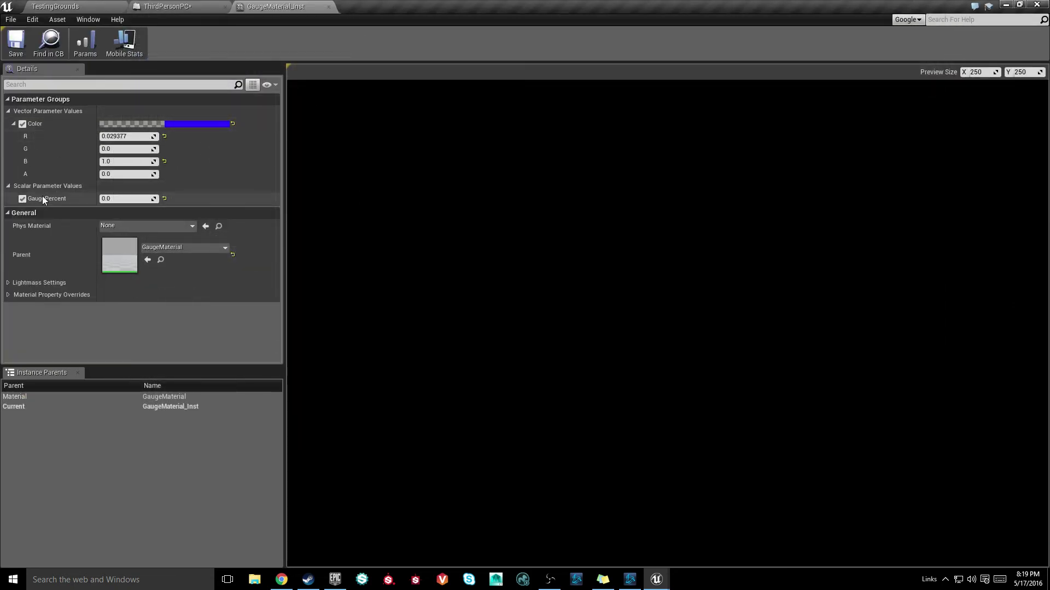
{"action": "left_click", "coordinate": [167, 6]}
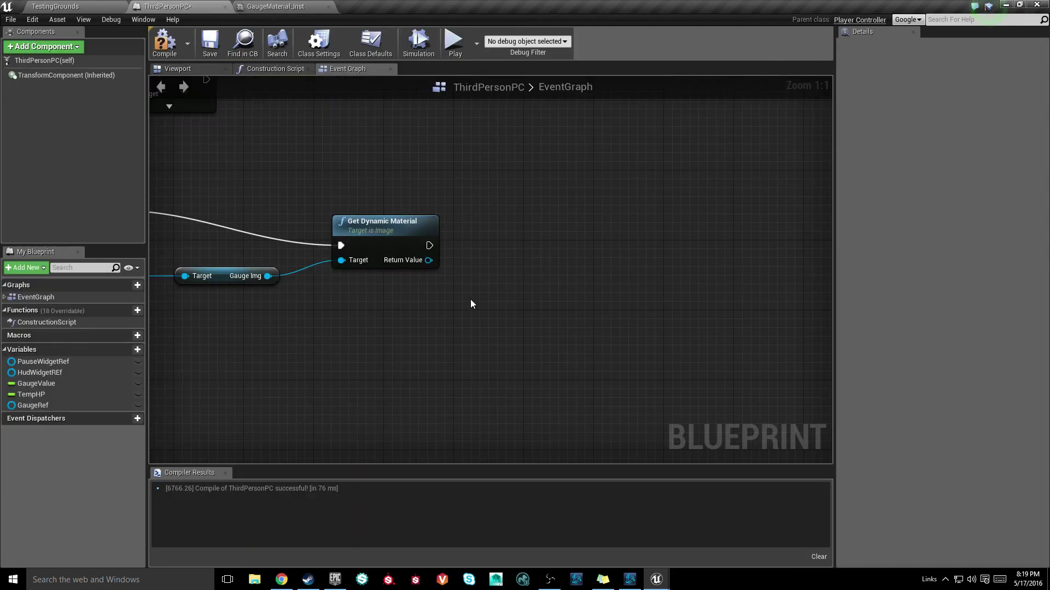
Step: Add a Set Scalar Parameter Value node from the dynamic material's return value and align it beside Get Dynamic Material
{"action": "right_click_drag", "start_coordinate": [548, 305], "coordinate": [432, 262]}
{"action": "left_click_drag", "start_coordinate": [358, 214], "coordinate": [349, 205]}
{"action": "left_click_drag", "start_coordinate": [408, 245], "coordinate": [471, 269]}
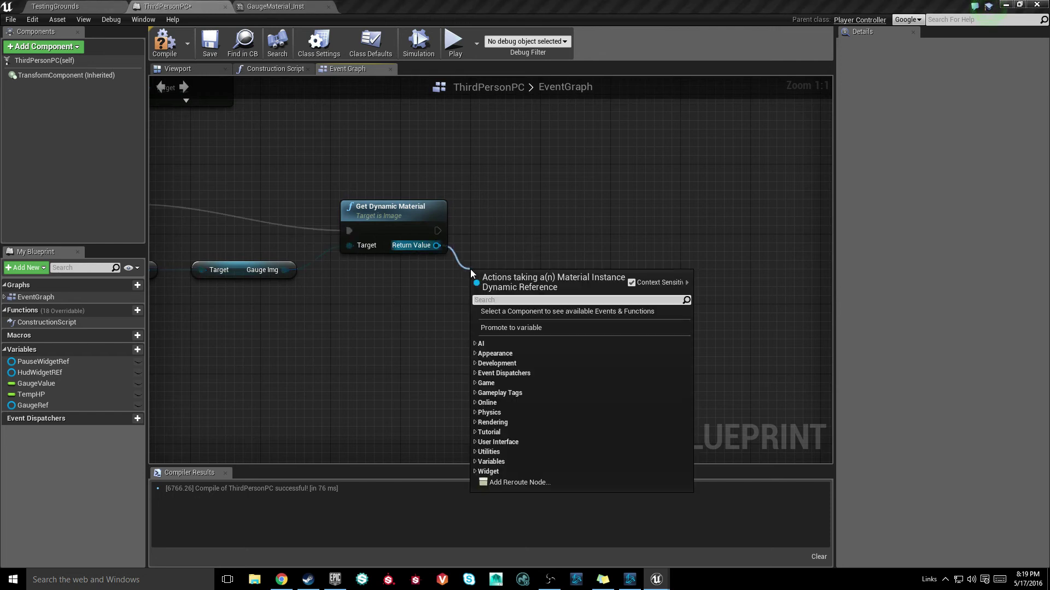
{"action": "type", "text": "set sc"}
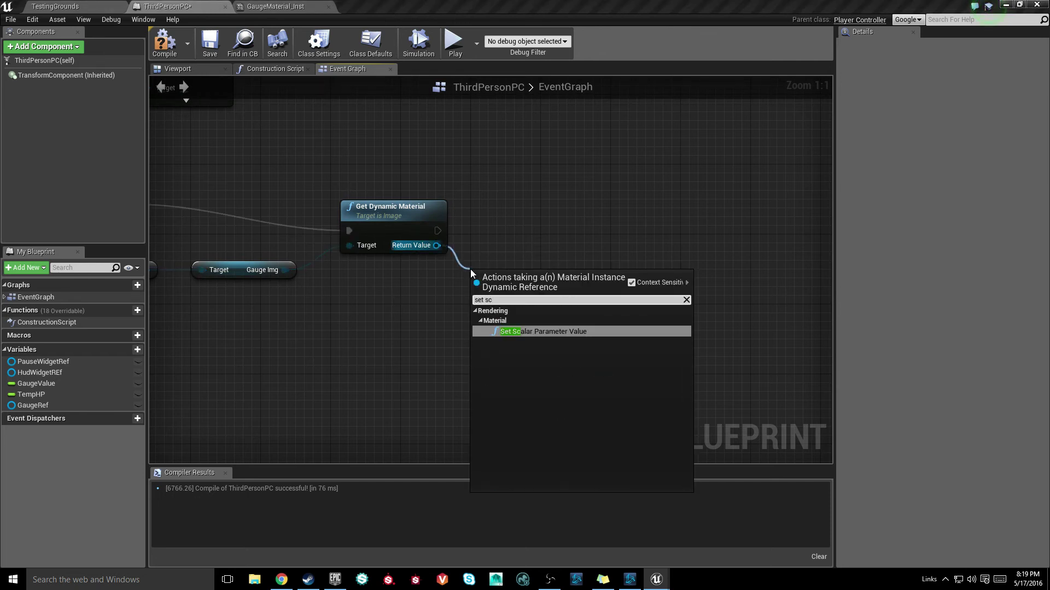
{"action": "key", "text": "Return"}
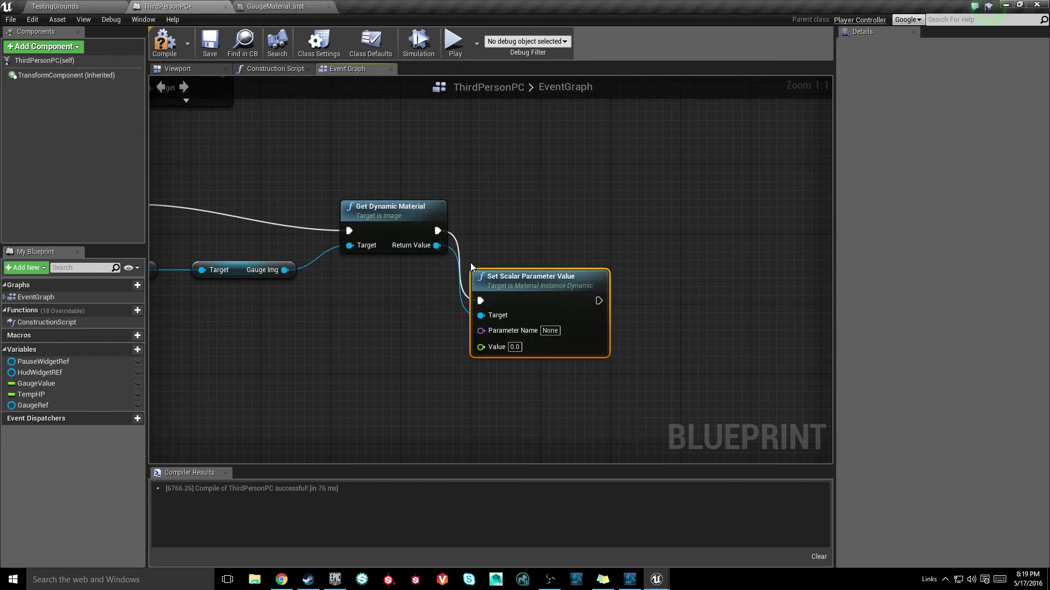
{"action": "left_click_drag", "start_coordinate": [513, 283], "coordinate": [537, 211]}
{"action": "left_click", "coordinate": [509, 173]}
{"action": "left_click", "coordinate": [519, 192]}
Step: Set the scalar node's parameter name to GaugePercent, matching the material instance, and feed its value from a TempHP getter
{"action": "left_click", "coordinate": [275, 6]}
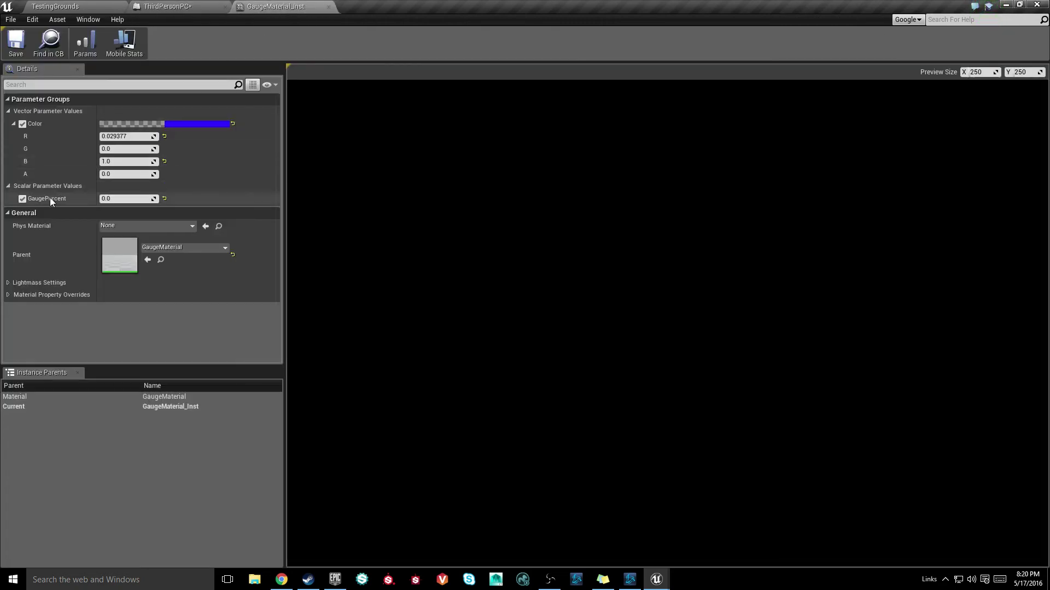
{"action": "left_click", "coordinate": [164, 6]}
{"action": "left_click", "coordinate": [559, 261]}
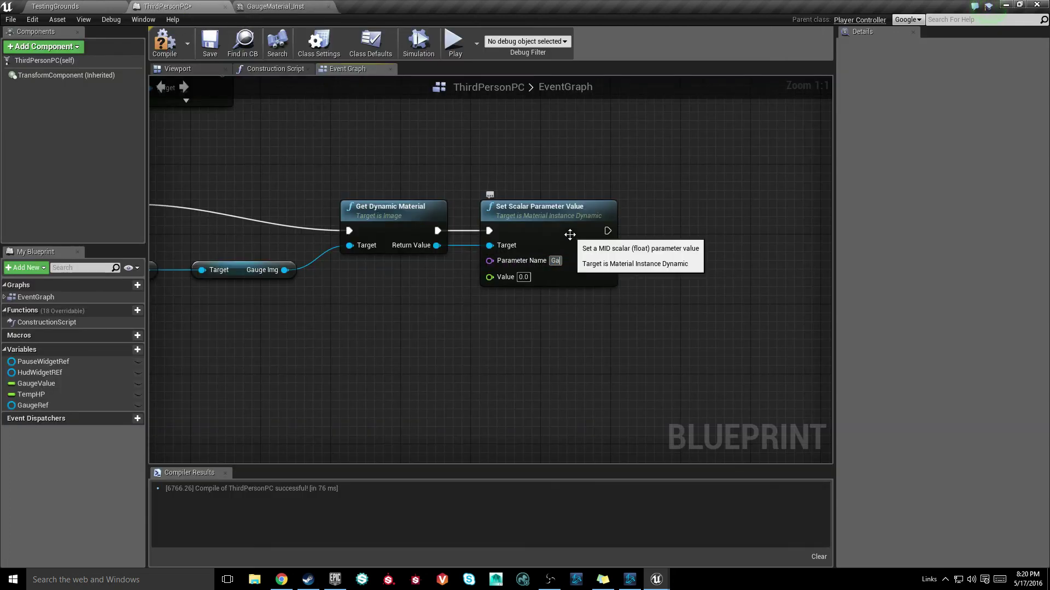
{"action": "type", "text": "GaugePercent"}
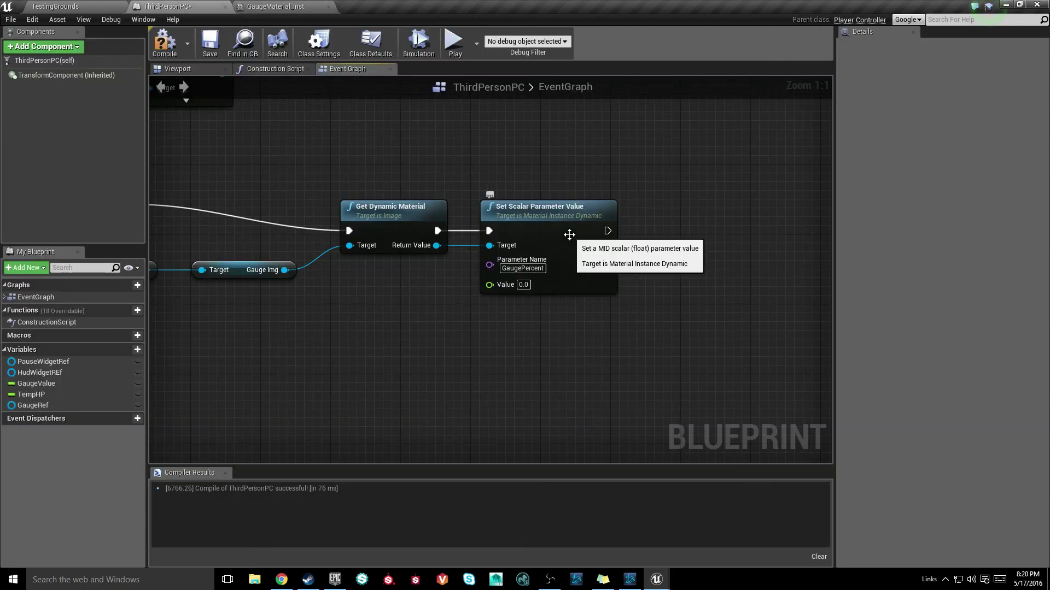
{"action": "right_click_drag", "start_coordinate": [497, 346], "coordinate": [571, 323]}
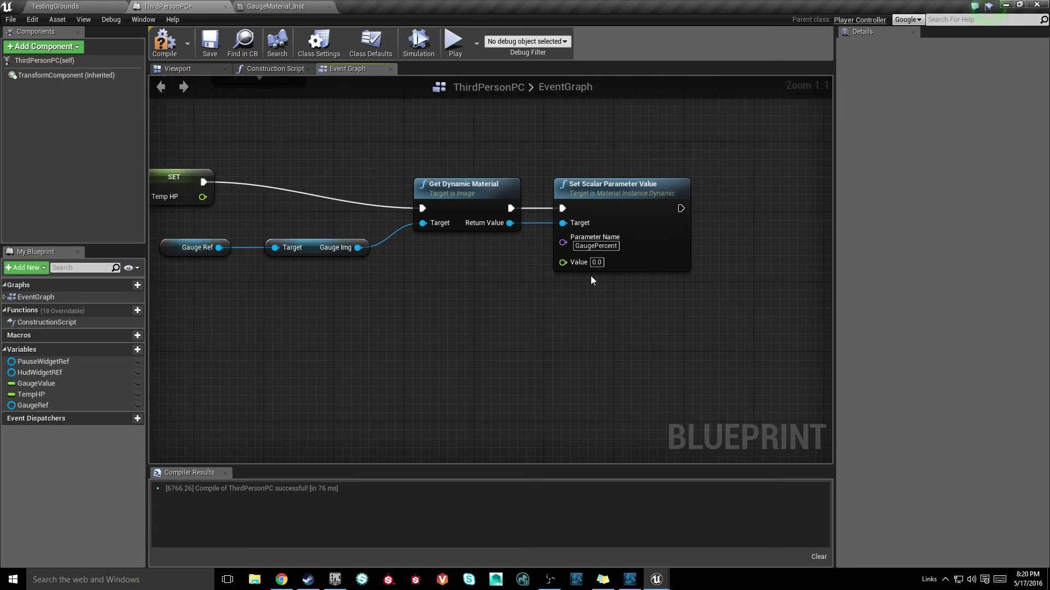
{"action": "left_click_drag", "start_coordinate": [31, 394], "coordinate": [562, 262]}
{"action": "left_click", "coordinate": [451, 297]}
{"action": "left_click", "coordinate": [541, 309]}
Step: Add a Set Vector Parameter Value node targeting the dynamic material's return value and run it after the scalar parameter node
{"action": "right_click_drag", "start_coordinate": [595, 323], "coordinate": [517, 323]}
{"action": "right_click_drag", "start_coordinate": [465, 300], "coordinate": [355, 299]}
{"action": "left_click_drag", "start_coordinate": [328, 234], "coordinate": [508, 350]}
{"action": "type", "text": "set vector"}
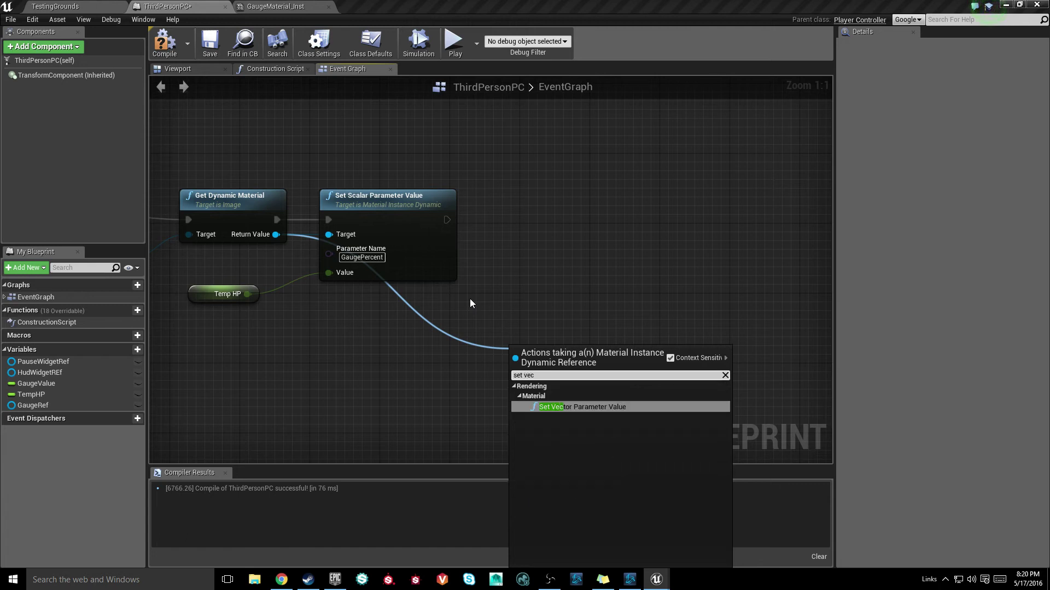
{"action": "key", "text": "Return"}
{"action": "left_click_drag", "start_coordinate": [559, 353], "coordinate": [567, 196]}
{"action": "left_click_drag", "start_coordinate": [446, 219], "coordinate": [608, 182]}
Step: Add a reroute point on the vector node's target wire, routed beneath the scalar node, and move the vector node lower
{"action": "double_click", "coordinate": [477, 205]}
{"action": "left_click_drag", "start_coordinate": [486, 205], "coordinate": [338, 336]}
{"action": "left_click_drag", "start_coordinate": [593, 176], "coordinate": [593, 255]}
{"action": "left_click", "coordinate": [504, 192]}
{"action": "right_click_drag", "start_coordinate": [503, 192], "coordinate": [437, 152]}
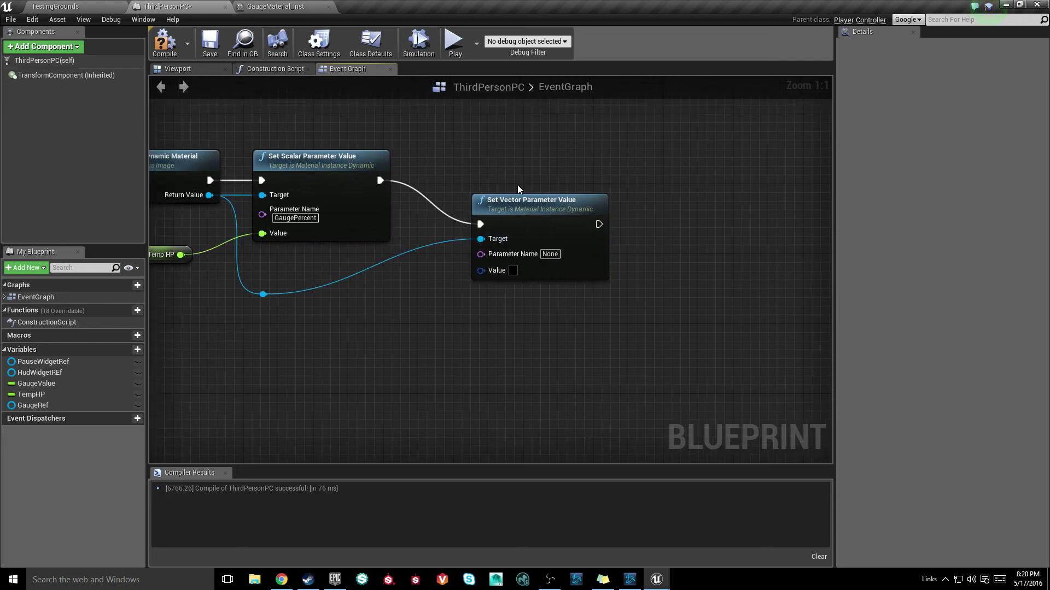
Step: Set the vector node's parameter name to Color and its value to green (hex 23FF00FF), and compile and save the blueprint
{"action": "left_click", "coordinate": [283, 6]}
{"action": "left_click", "coordinate": [166, 6]}
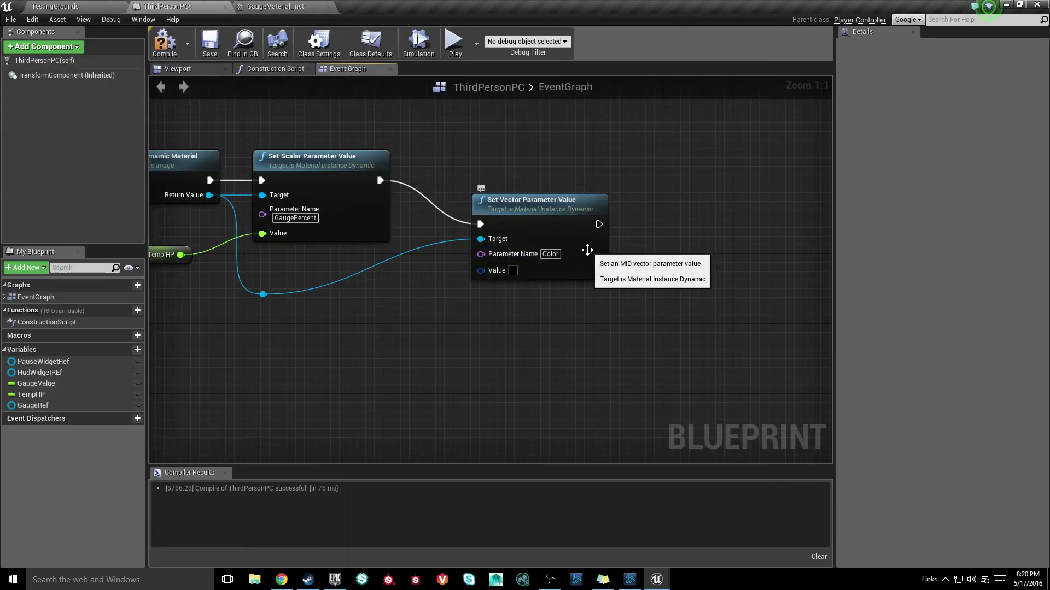
{"action": "left_click", "coordinate": [511, 271]}
{"action": "mouse_move", "coordinate": [584, 375]}
{"action": "left_mouse_down"}
{"action": "mouse_move", "coordinate": [630, 436]}
{"action": "mouse_move", "coordinate": [533, 481]}
{"action": "left_mouse_up"}
{"action": "left_click_drag", "start_coordinate": [673, 352], "coordinate": [674, 309]}
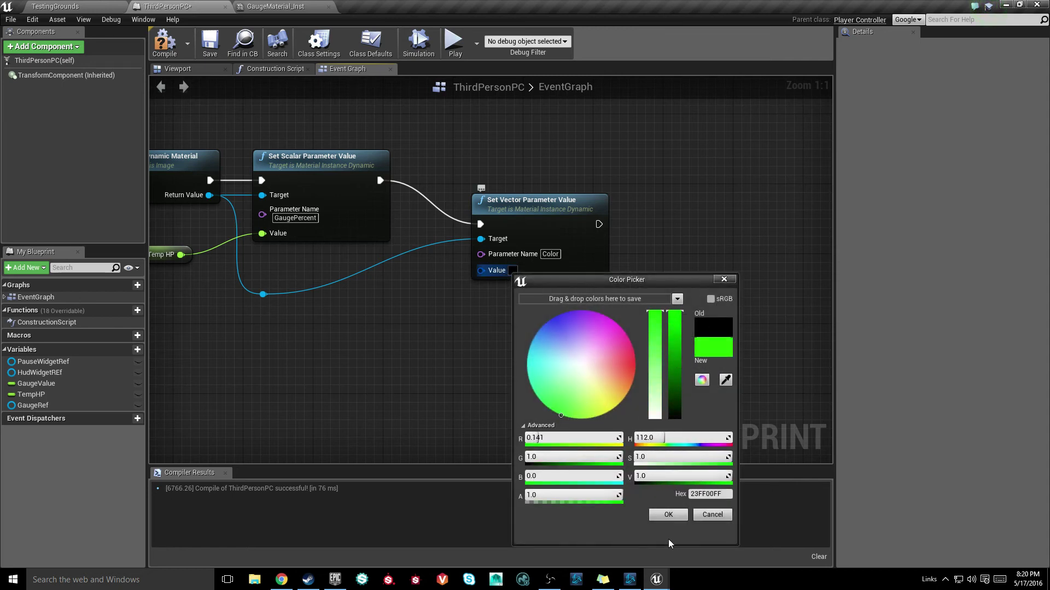
{"action": "left_click", "coordinate": [668, 515]}
{"action": "right_click_drag", "start_coordinate": [494, 368], "coordinate": [384, 310]}
{"action": "scroll", "coordinate": [505, 301], "scroll_direction": "down", "scroll_amount": 3}
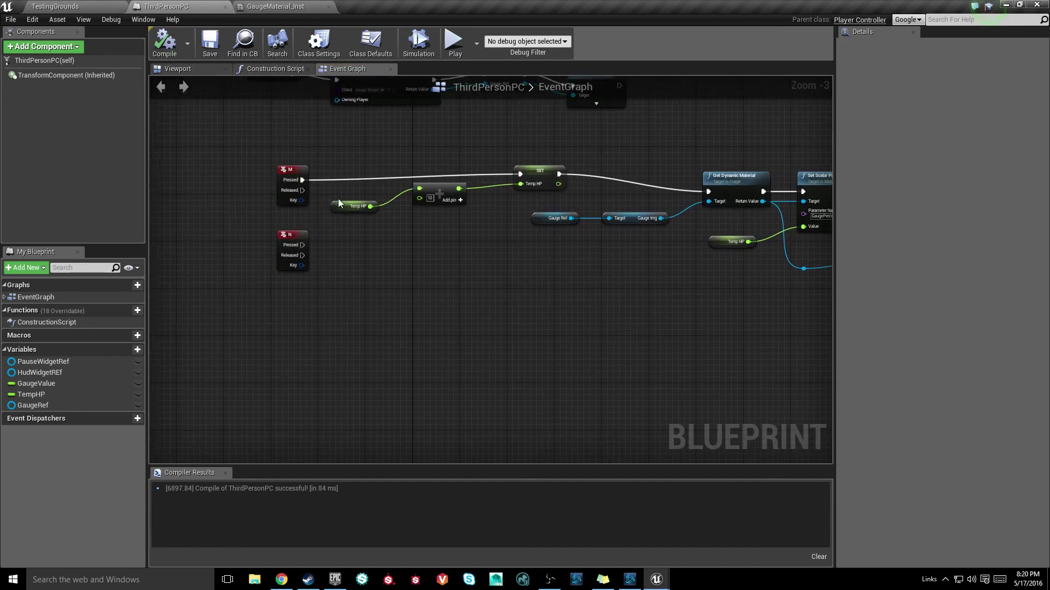
{"action": "right_click_drag", "start_coordinate": [512, 248], "coordinate": [419, 309]}
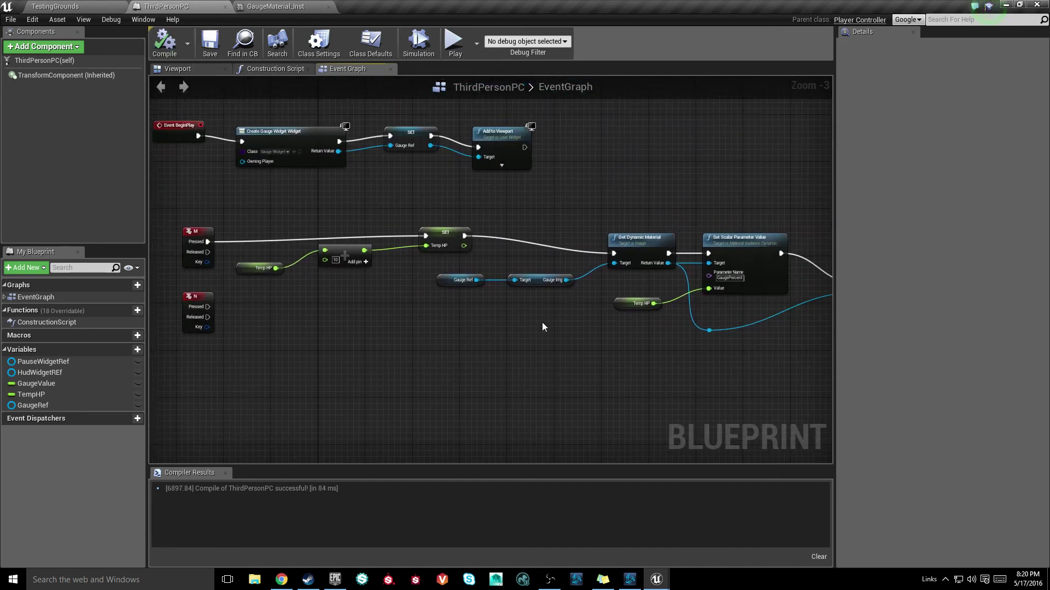
{"action": "right_click_drag", "start_coordinate": [729, 323], "coordinate": [387, 300]}
{"action": "scroll", "coordinate": [387, 300], "scroll_direction": "up", "scroll_amount": 3}
{"action": "right_click_drag", "start_coordinate": [226, 292], "coordinate": [509, 298]}
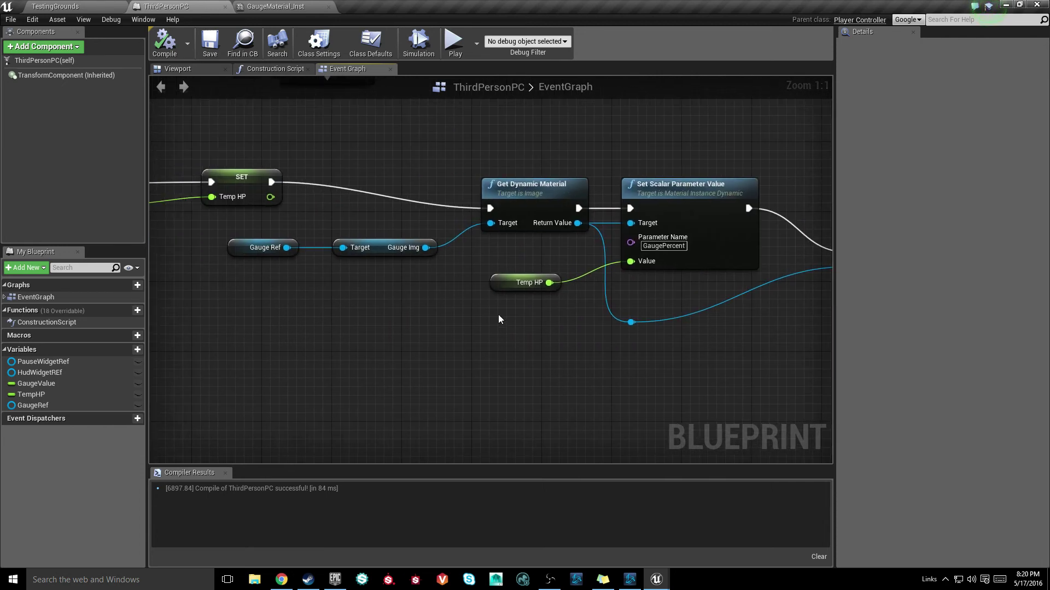
Step: Move the TempHP getter farther from the Set Scalar Parameter Value node to make room on its value wire
{"action": "left_click_drag", "start_coordinate": [510, 298], "coordinate": [385, 303]}
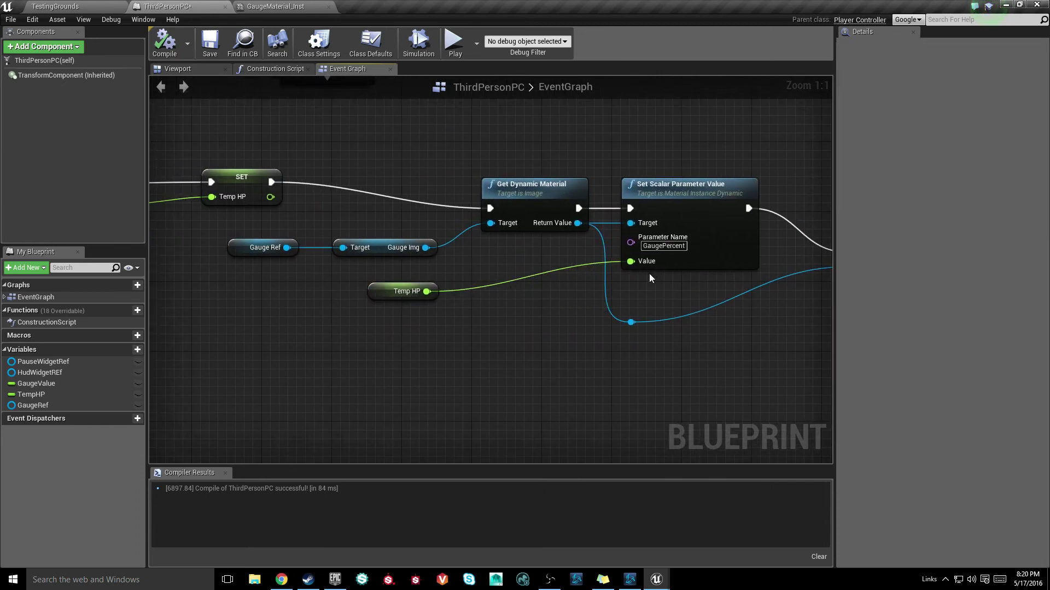
{"action": "left_click", "coordinate": [415, 291]}
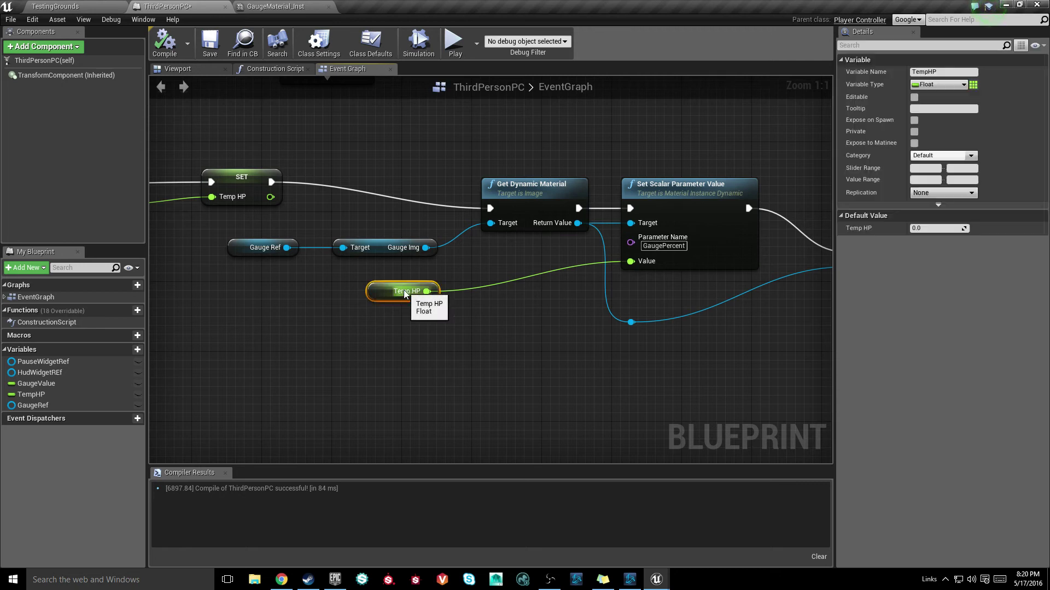
{"action": "right_click_drag", "start_coordinate": [313, 315], "coordinate": [451, 318]}
{"action": "left_click", "coordinate": [439, 315]}
{"action": "left_click", "coordinate": [539, 296]}
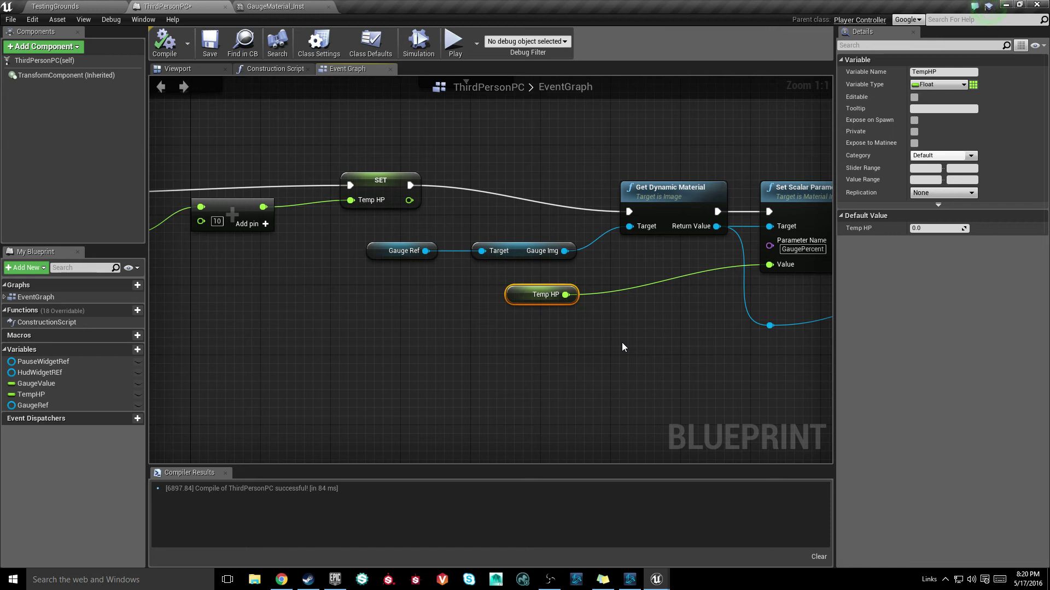
{"action": "left_click", "coordinate": [580, 331]}
{"action": "right_click_drag", "start_coordinate": [569, 328], "coordinate": [434, 345]}
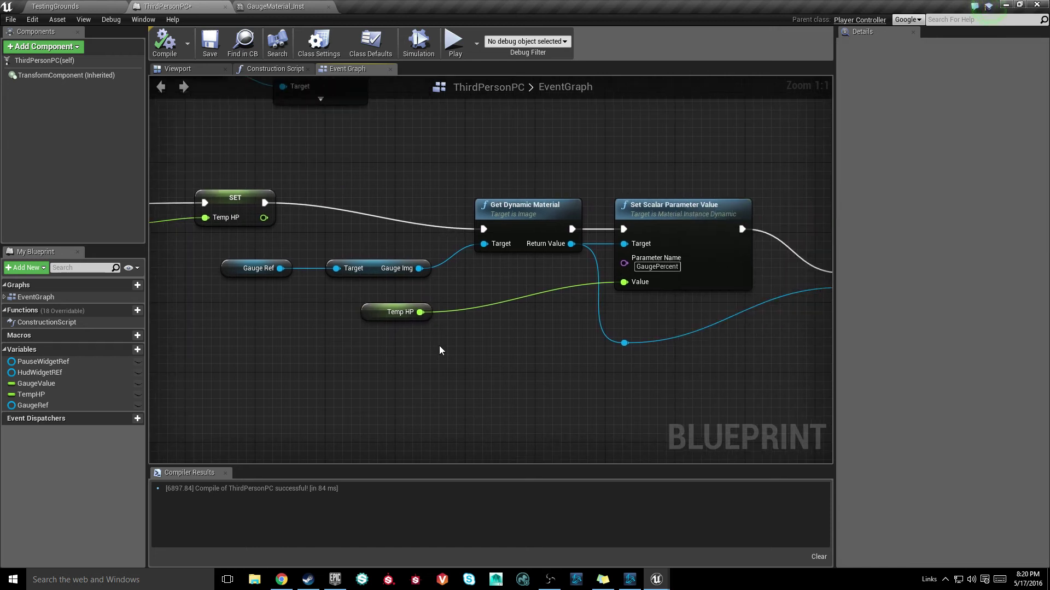
Step: Divide TempHP by 100 with a float / float node and feed the result into the scalar node's Value
{"action": "left_click_drag", "start_coordinate": [428, 317], "coordinate": [488, 284]}
{"action": "type", "text": "/"}
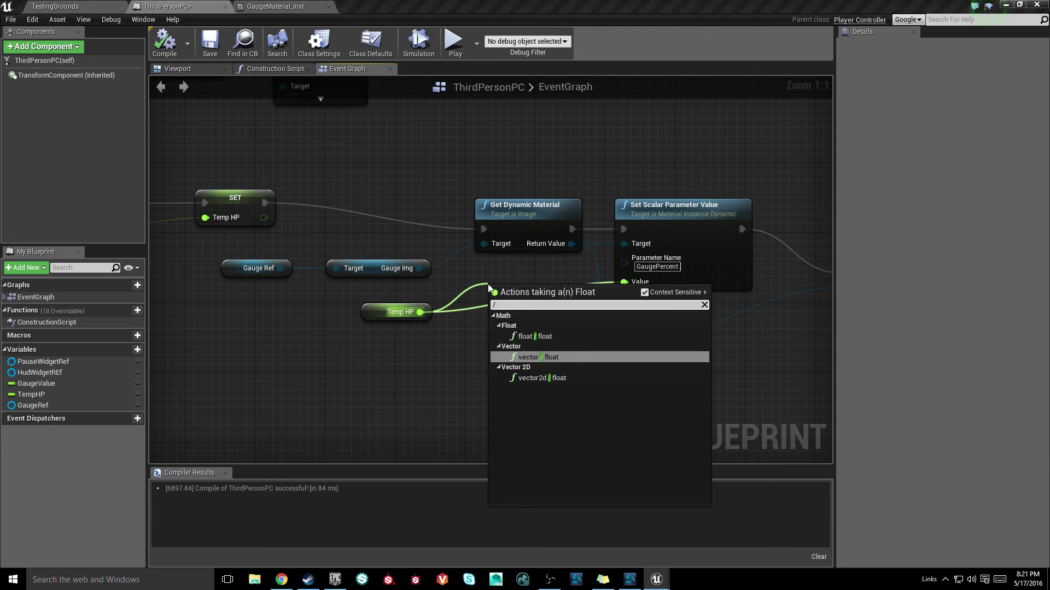
{"action": "left_click", "coordinate": [579, 339]}
{"action": "left_click", "coordinate": [528, 309]}
{"action": "type", "text": "100"}
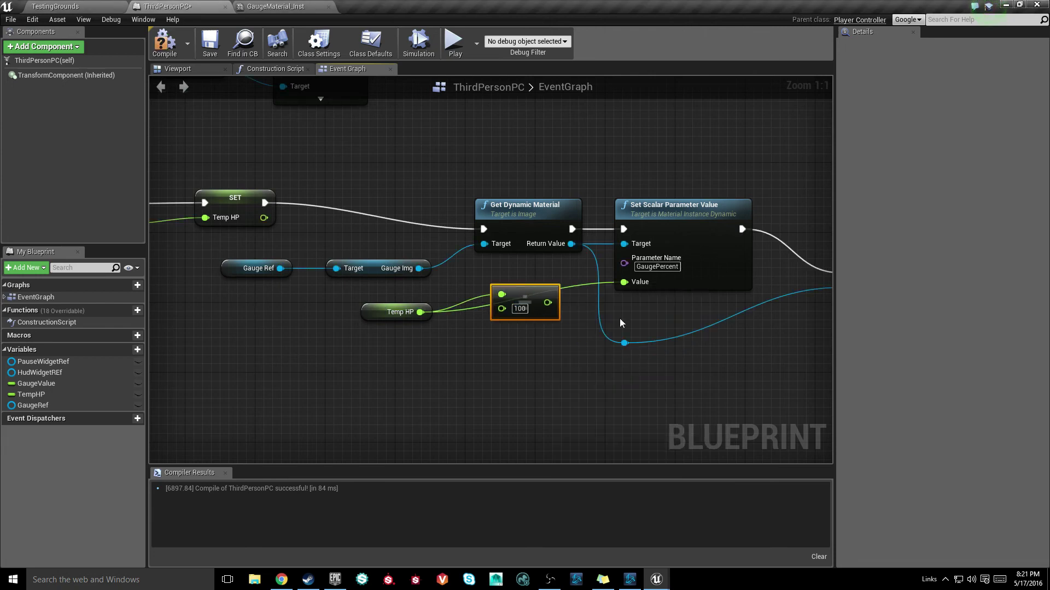
{"action": "left_click_drag", "start_coordinate": [547, 302], "coordinate": [625, 282]}
{"action": "left_click", "coordinate": [424, 371]}
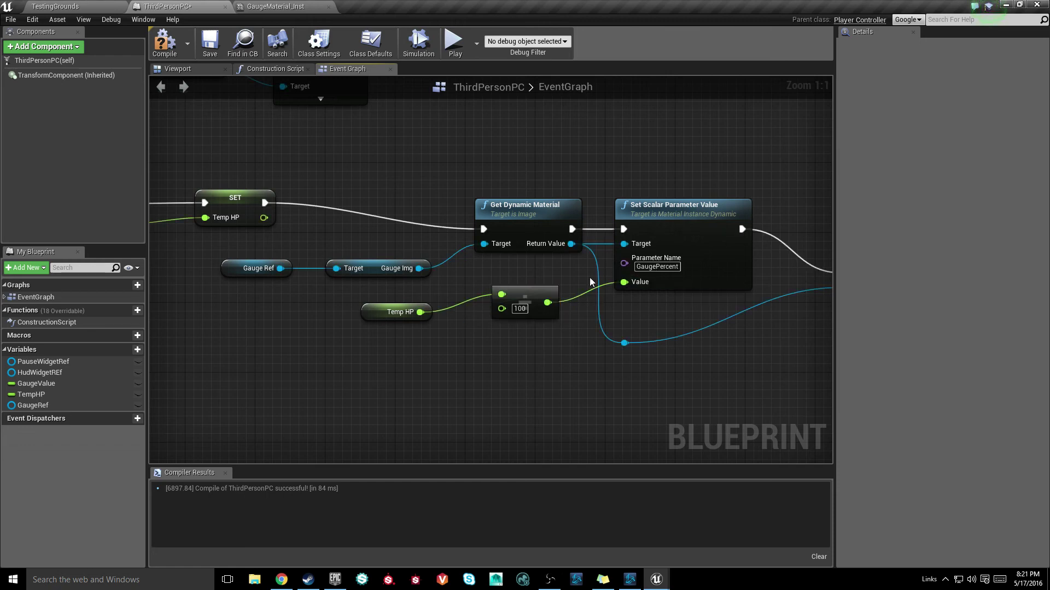
Step: Compile ThirdPersonPC, play-test the gauge in the TestingGrounds level, and end the play session
{"action": "right_click_drag", "start_coordinate": [467, 324], "coordinate": [681, 304]}
{"action": "scroll", "coordinate": [356, 188], "scroll_direction": "down", "scroll_amount": 1}
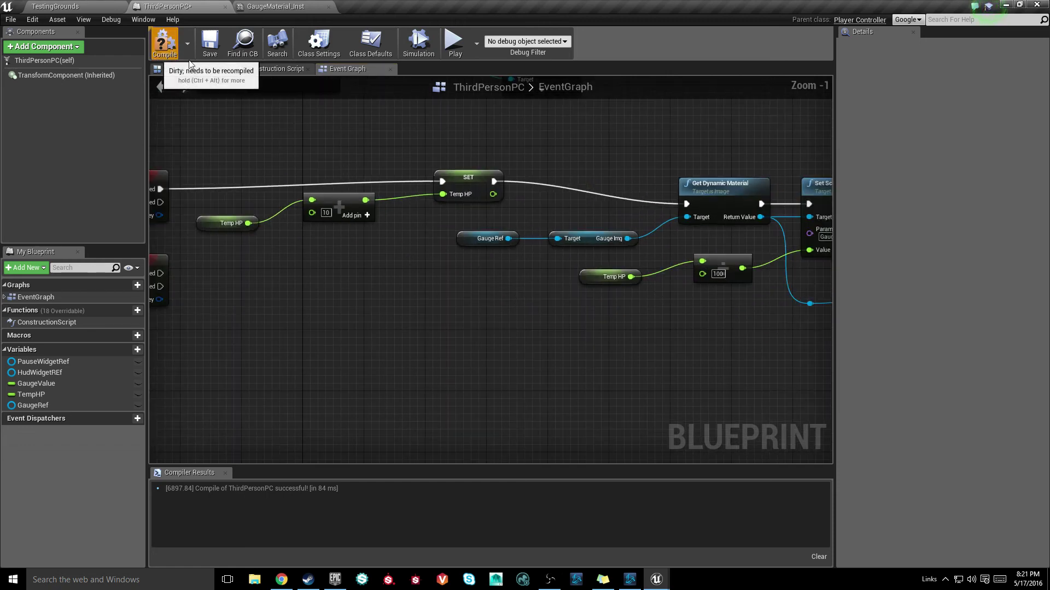
{"action": "left_click", "coordinate": [164, 43]}
{"action": "left_click", "coordinate": [82, 6]}
{"action": "left_click", "coordinate": [528, 43]}
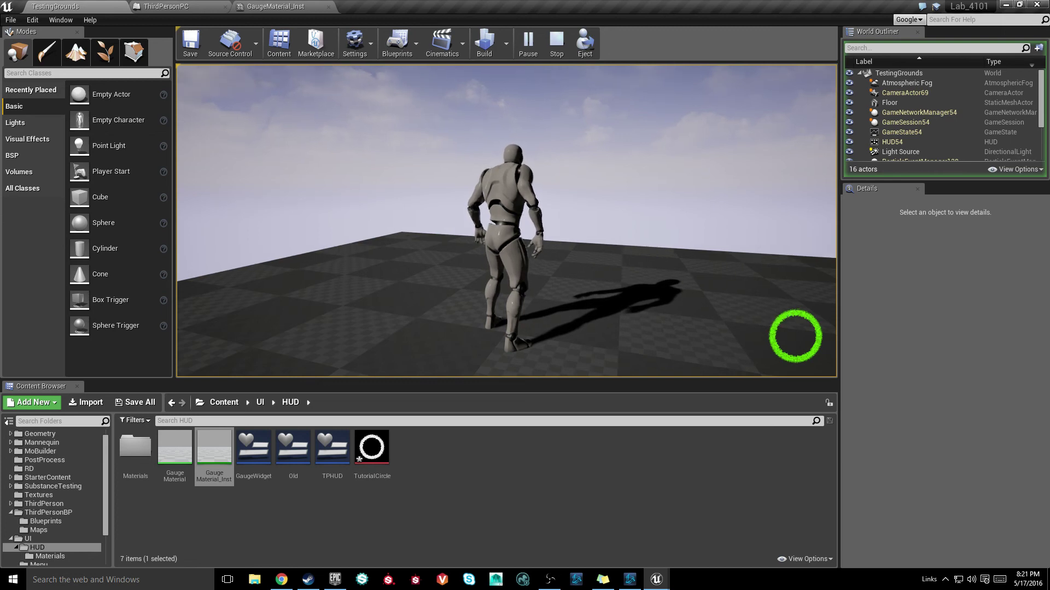
{"action": "key", "text": "Escape"}
Step: In ThirdPersonPC, move the N key event lower and place a copy of the M event's whole node chain beside it
{"action": "left_click", "coordinate": [176, 6]}
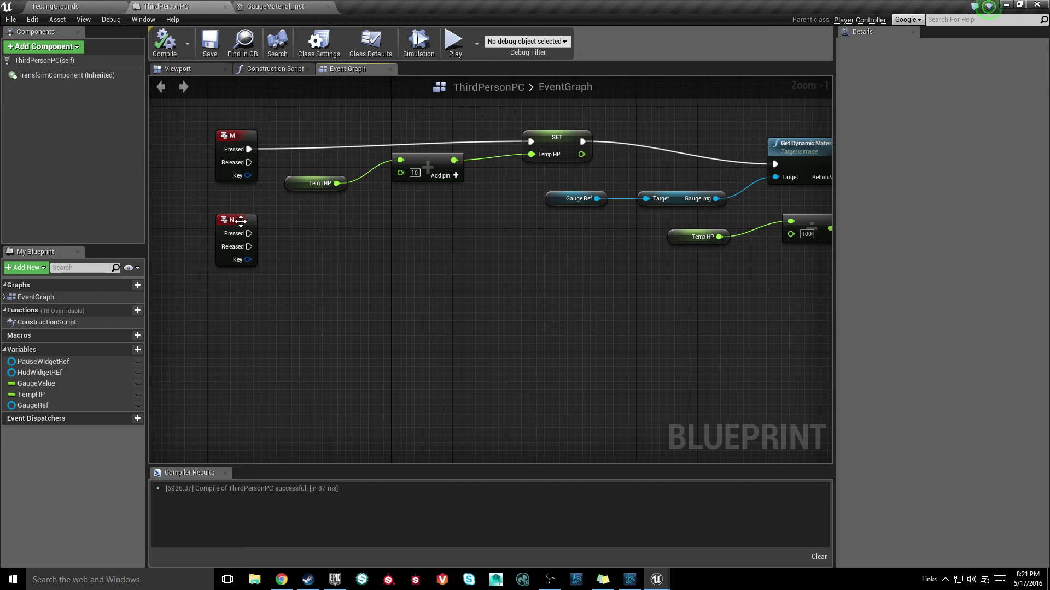
{"action": "left_click_drag", "start_coordinate": [241, 222], "coordinate": [241, 303]}
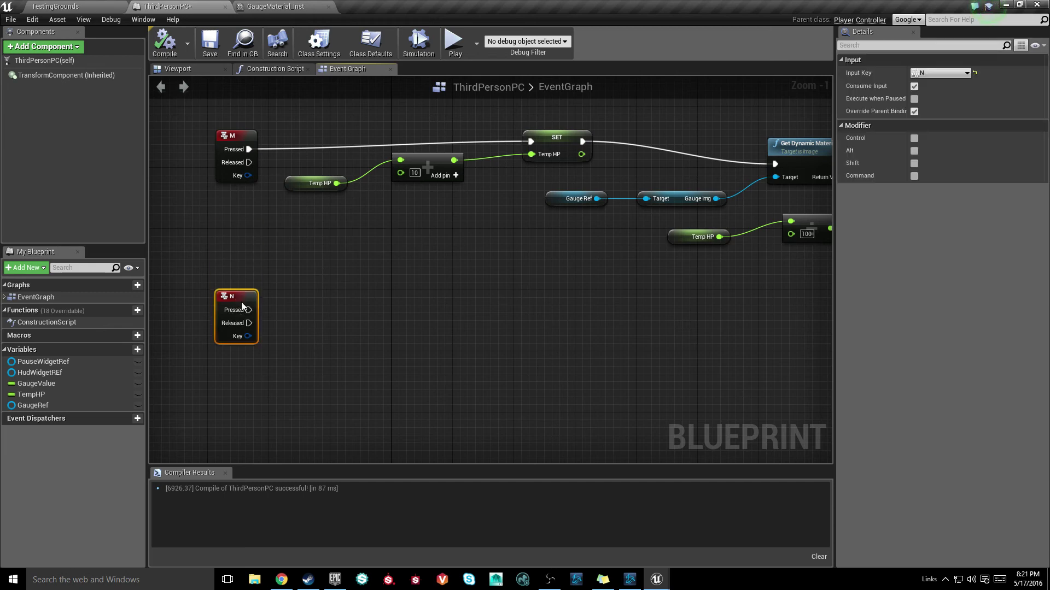
{"action": "right_click_drag", "start_coordinate": [444, 329], "coordinate": [375, 336]}
{"action": "scroll", "coordinate": [391, 339], "scroll_direction": "down", "scroll_amount": 1}
{"action": "scroll", "coordinate": [375, 336], "scroll_direction": "down", "scroll_amount": 1}
{"action": "scroll", "coordinate": [383, 334], "scroll_direction": "down", "scroll_amount": 1}
{"action": "left_click_drag", "start_coordinate": [246, 189], "coordinate": [726, 330]}
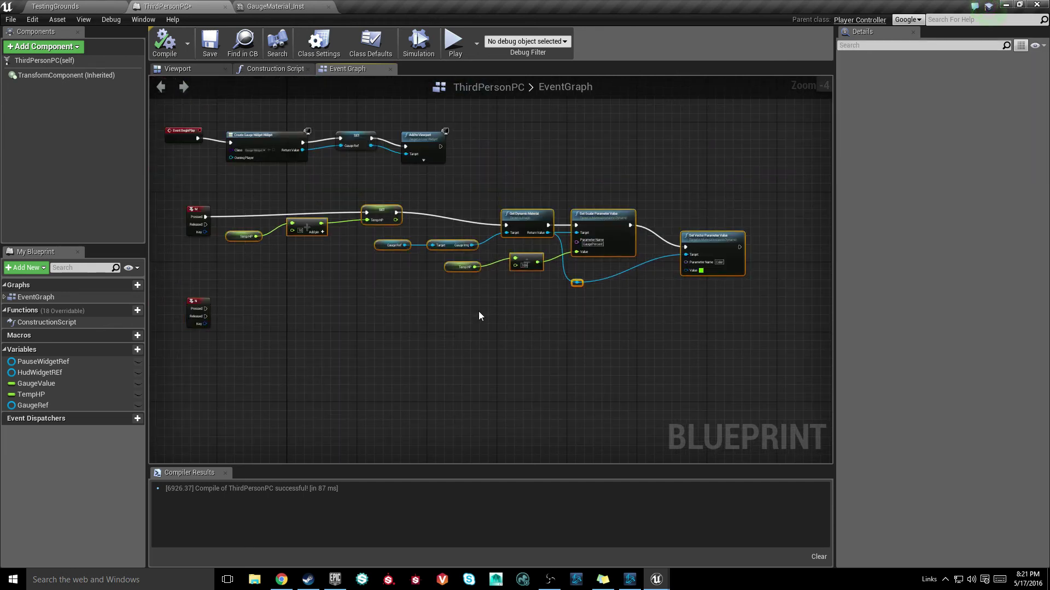
{"action": "key", "text": "ctrl+c"}
{"action": "key", "text": "ctrl+v"}
{"action": "left_click_drag", "start_coordinate": [342, 301], "coordinate": [331, 330]}
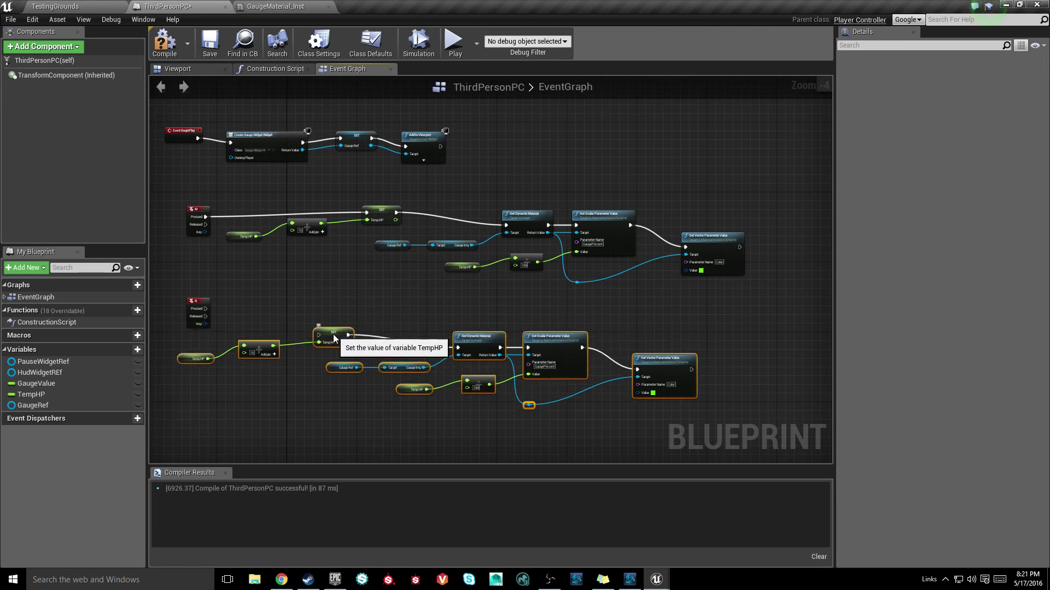
Step: Run the copied Set TempHP node from the N event's Pressed output and delete the copied Add node
{"action": "scroll", "coordinate": [230, 319], "scroll_direction": "up", "scroll_amount": 4}
{"action": "left_click_drag", "start_coordinate": [178, 299], "coordinate": [403, 351]}
{"action": "right_click_drag", "start_coordinate": [327, 325], "coordinate": [485, 289]}
{"action": "left_click", "coordinate": [444, 340]}
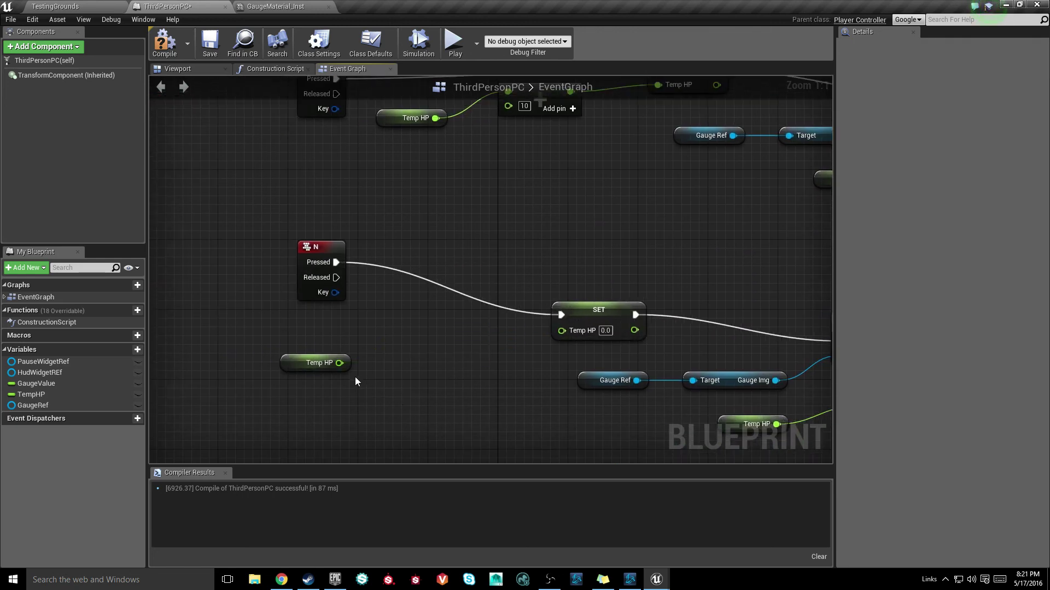
Step: Subtract 10 from the copied TempHP getter with a float - float node and feed it into the N chain's Set TempHP
{"action": "left_click_drag", "start_coordinate": [340, 363], "coordinate": [427, 322]}
{"action": "type", "text": "-"}
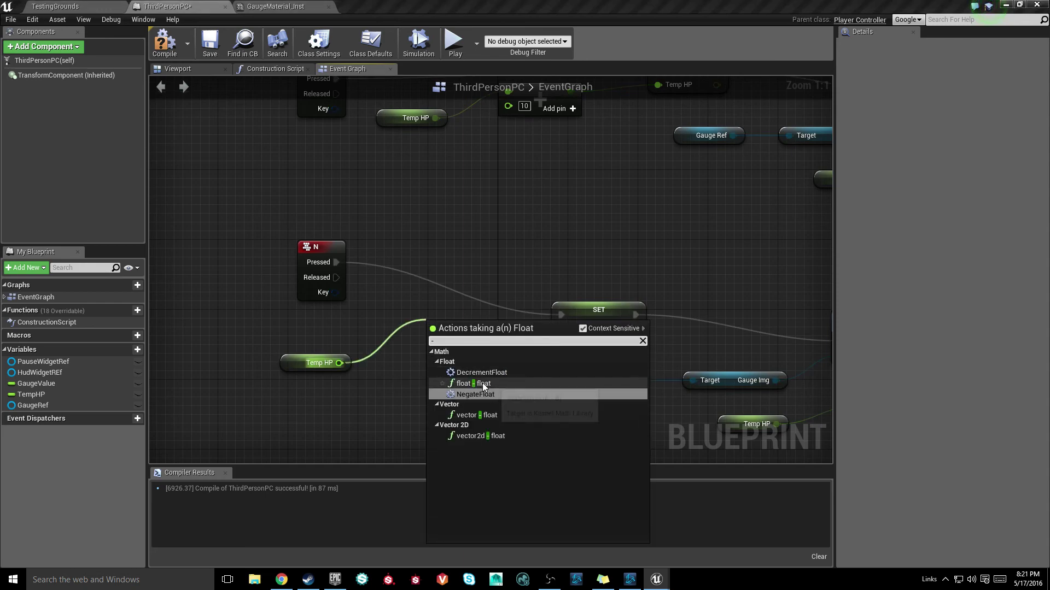
{"action": "left_click", "coordinate": [482, 383]}
{"action": "type", "text": "10"}
{"action": "left_click_drag", "start_coordinate": [501, 336], "coordinate": [561, 330]}
Step: Set the N chain's Color parameter value to magenta (hex F300FFFF), and compile and save the blueprint
{"action": "right_click_drag", "start_coordinate": [717, 275], "coordinate": [269, 255]}
{"action": "right_click_drag", "start_coordinate": [814, 399], "coordinate": [486, 337]}
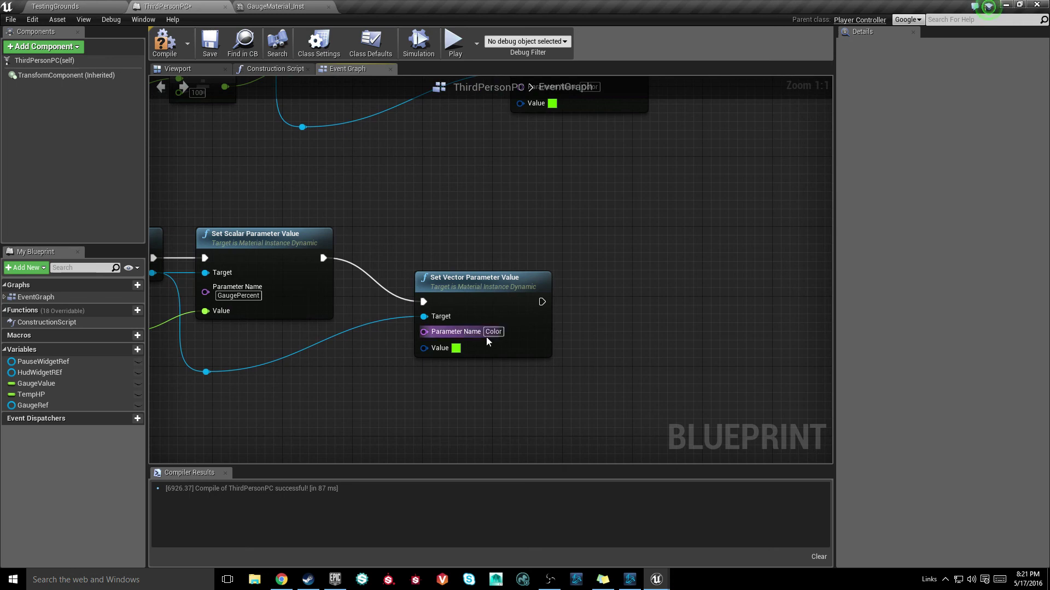
{"action": "left_click", "coordinate": [455, 348]}
{"action": "left_click_drag", "start_coordinate": [535, 403], "coordinate": [562, 343]}
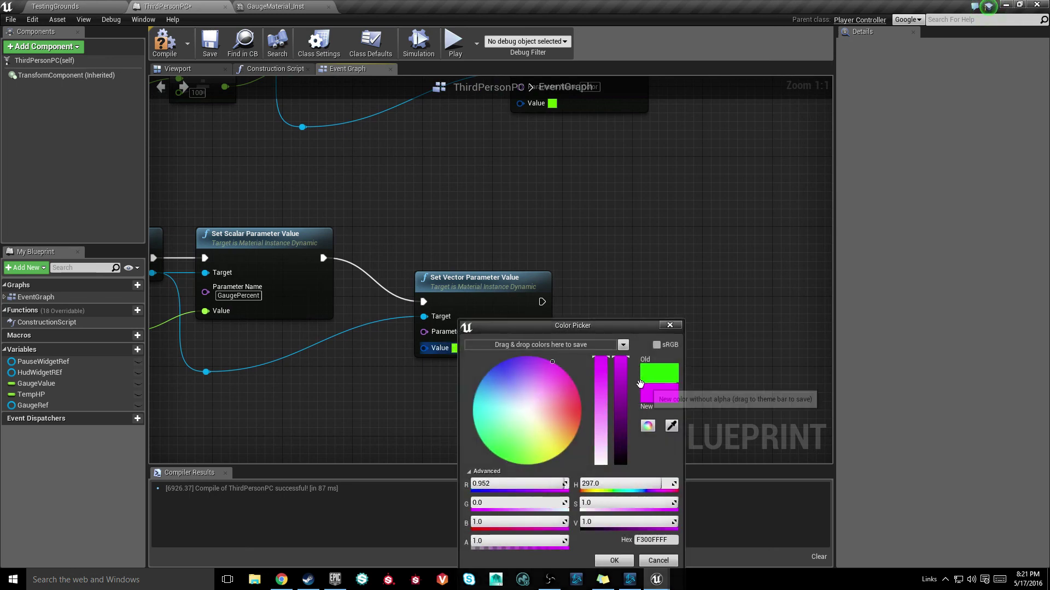
{"action": "left_click", "coordinate": [613, 560]}
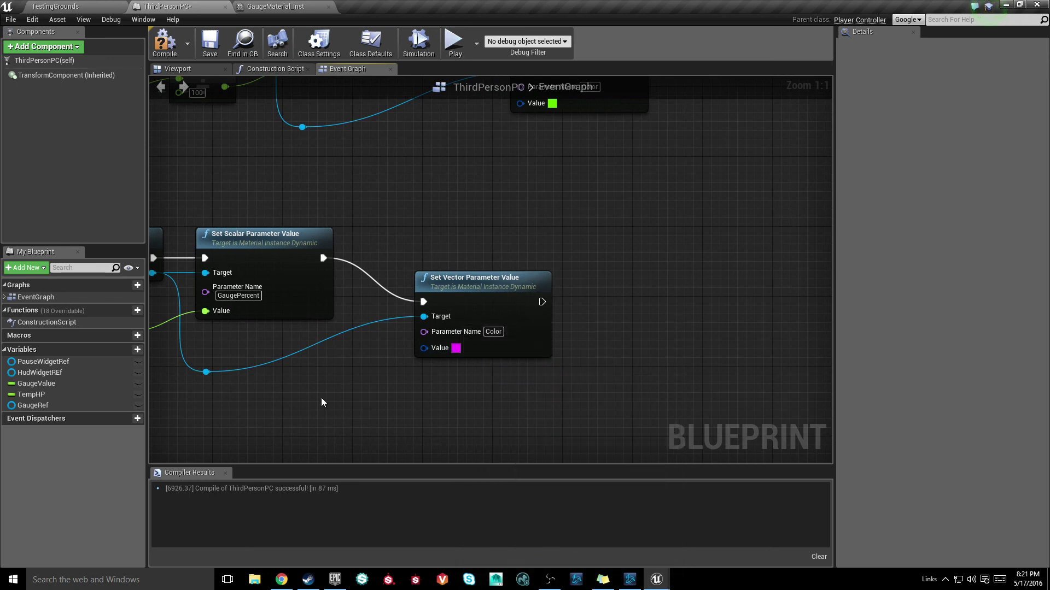
{"action": "scroll", "coordinate": [320, 395], "scroll_direction": "down", "scroll_amount": 3}
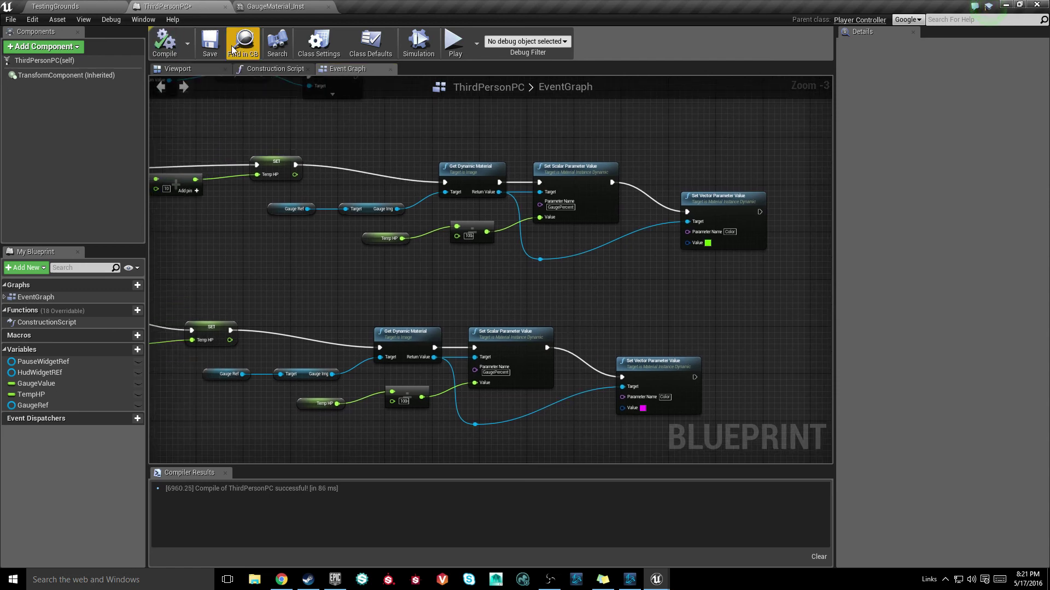
{"action": "left_click", "coordinate": [256, 6]}
{"action": "left_click", "coordinate": [210, 6]}
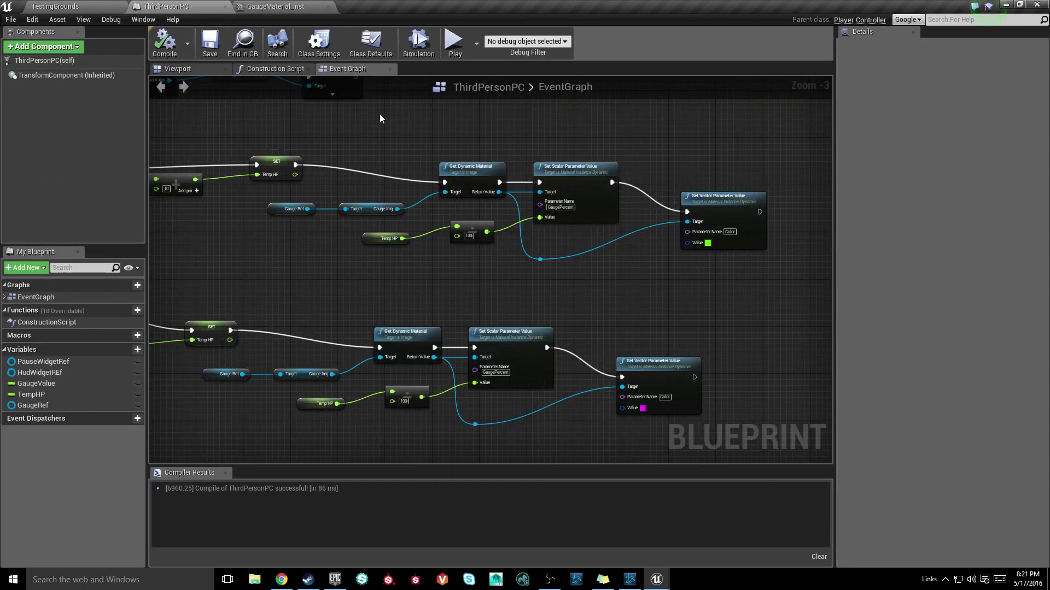
Step: Play-test TestingGrounds to check how the M and N keys change the gauge, and end the play session
{"action": "left_click", "coordinate": [89, 6]}
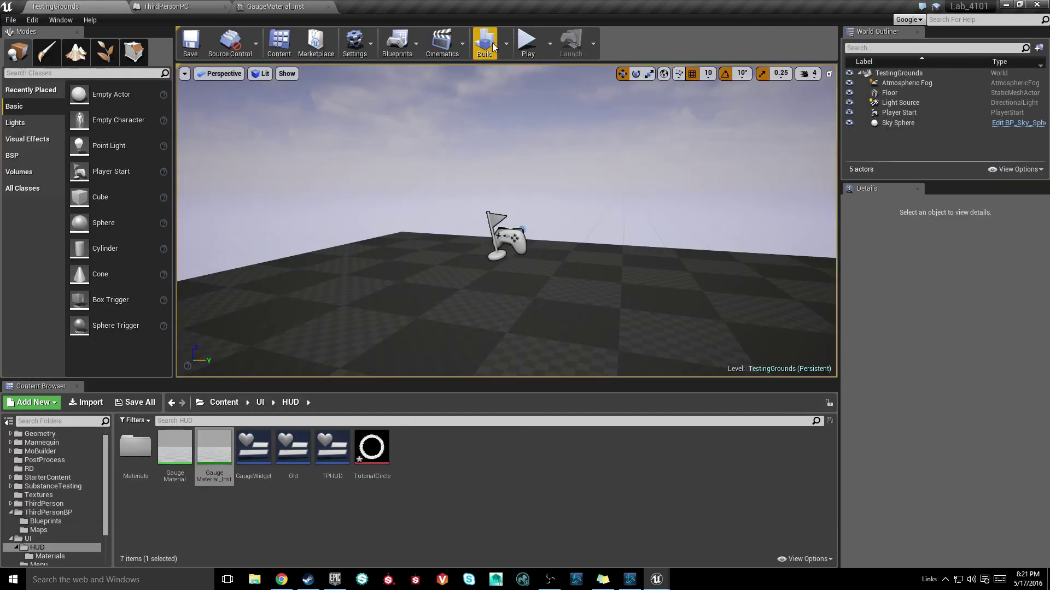
{"action": "left_click", "coordinate": [527, 44]}
{"action": "left_click", "coordinate": [506, 220]}
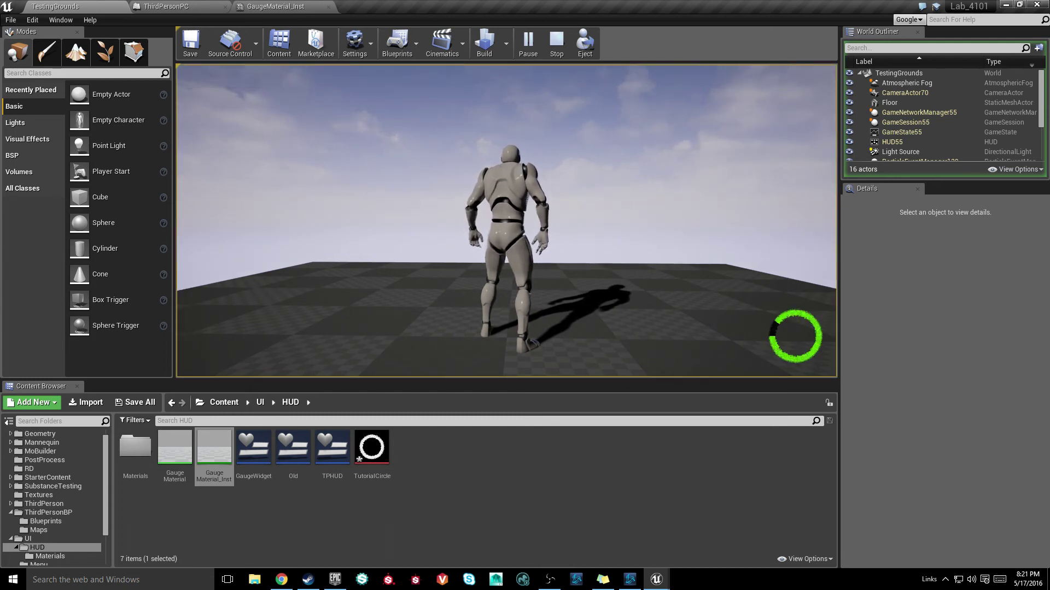
{"action": "key", "text": "w"}
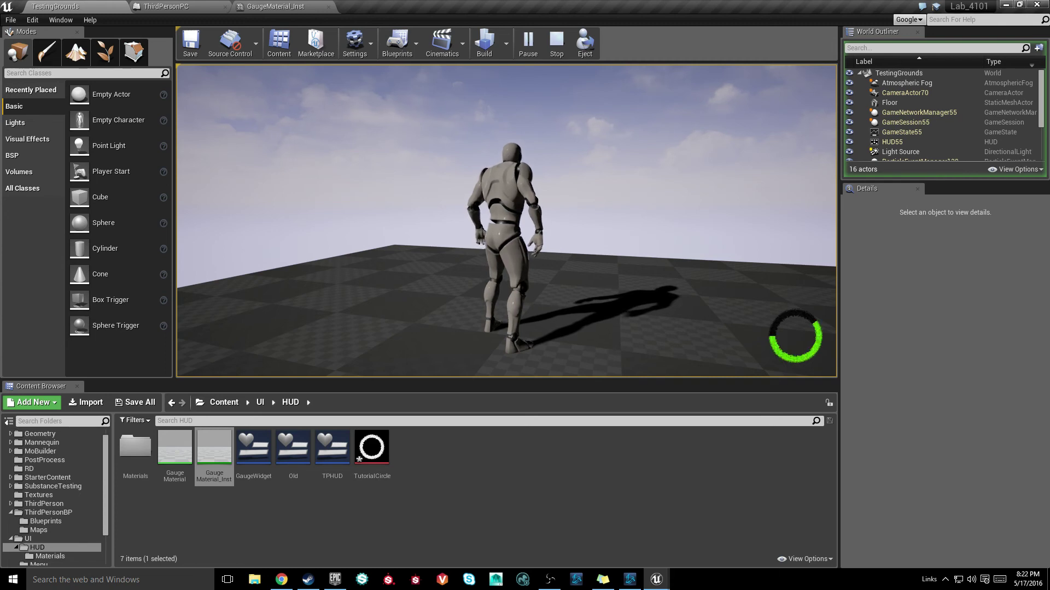
{"action": "key", "text": "Escape"}
Step: Open GaugeMaterial from the HUD folder and examine how the Texture Sample feeds the material's Opacity
{"action": "left_click", "coordinate": [419, 497]}
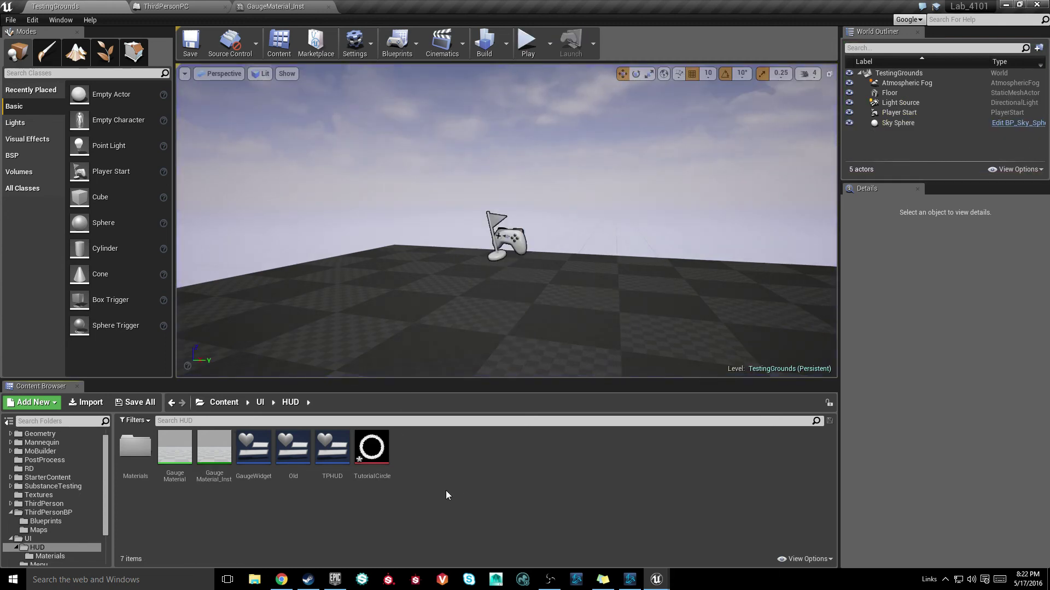
{"action": "double_click", "coordinate": [184, 455]}
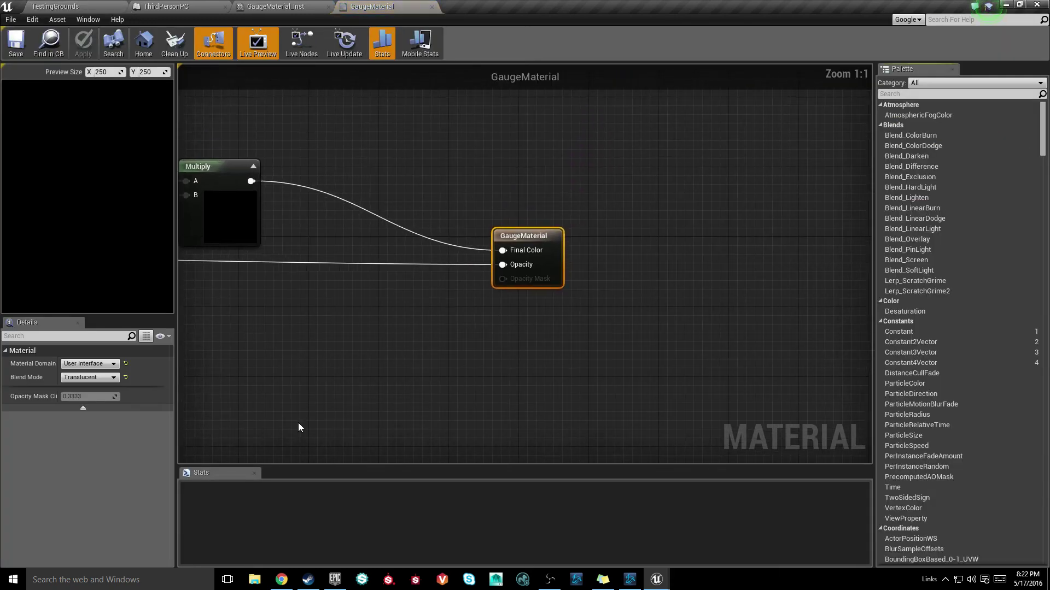
{"action": "left_click", "coordinate": [405, 309]}
{"action": "right_click_drag", "start_coordinate": [308, 326], "coordinate": [592, 314]}
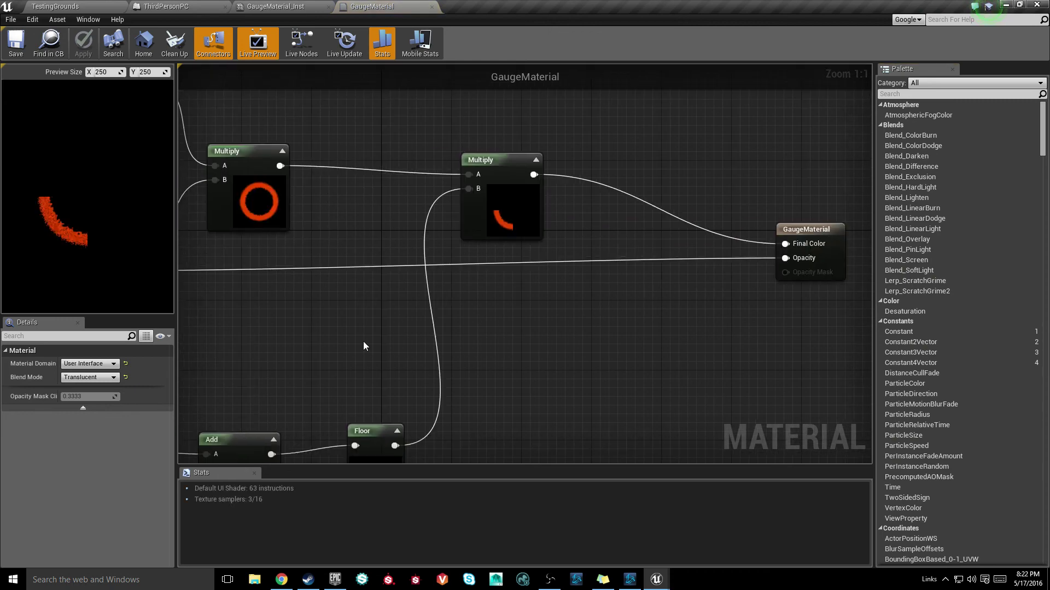
{"action": "right_click_drag", "start_coordinate": [350, 328], "coordinate": [554, 303]}
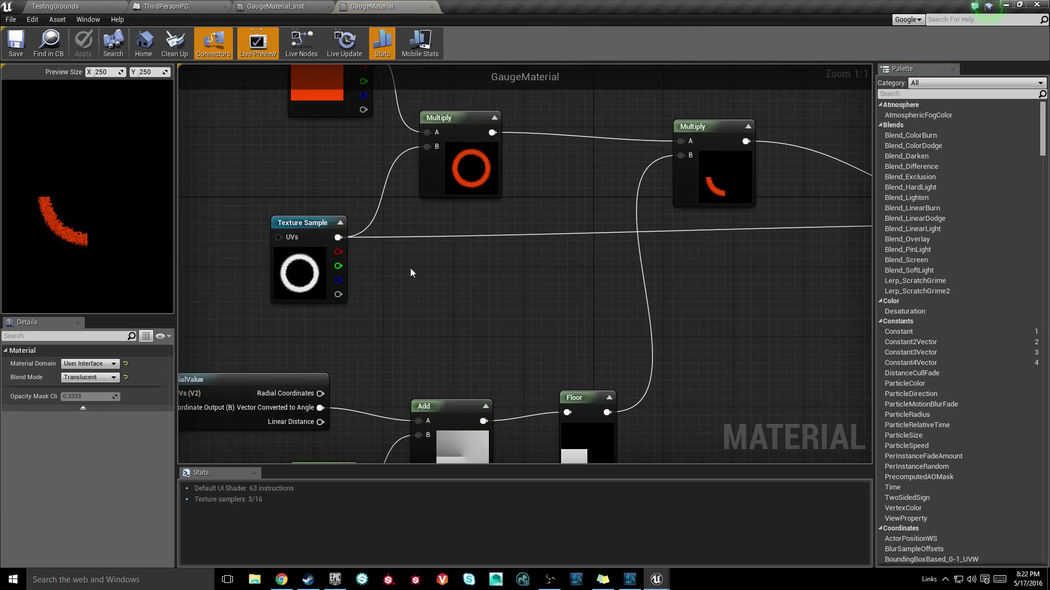
Step: Play TestingGrounds briefly to examine the gauge's unfilled ring, and return to the GaugeMaterial graph
{"action": "left_click", "coordinate": [96, 6]}
{"action": "left_click", "coordinate": [528, 43]}
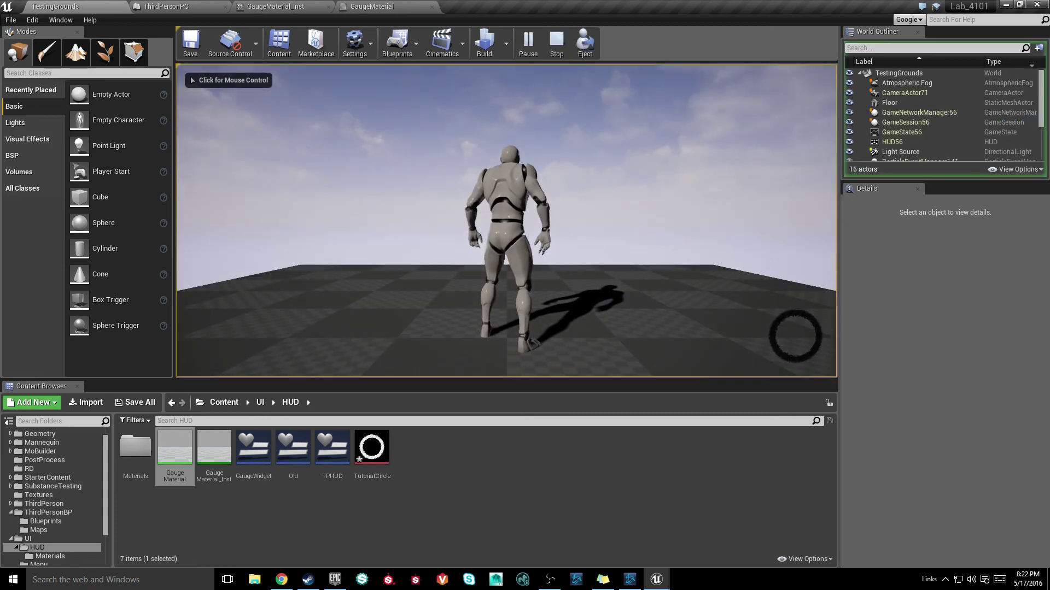
{"action": "key", "text": "Escape"}
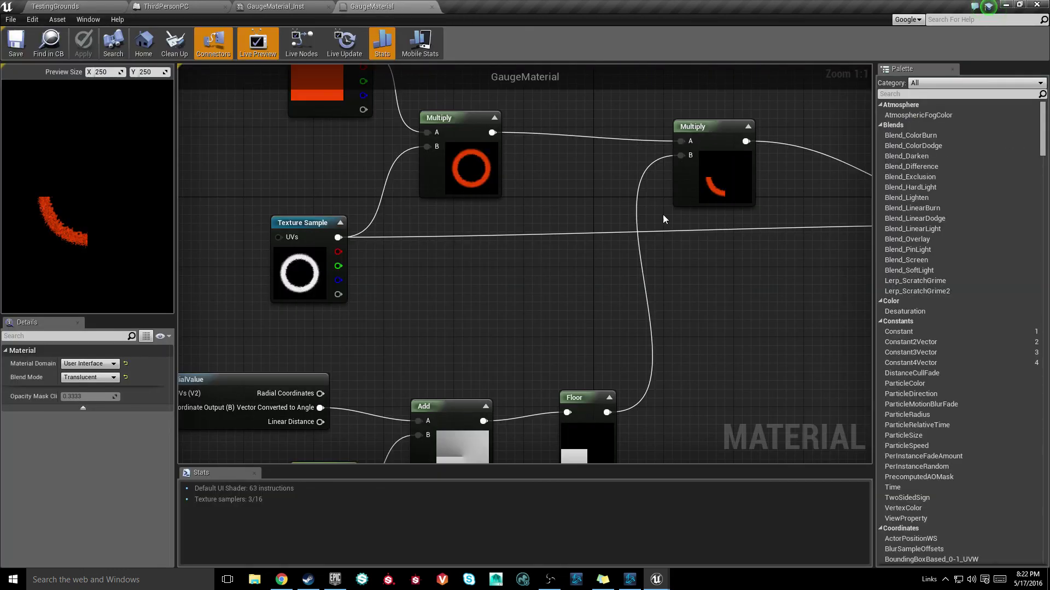
Step: Add a Multiply node in GaugeMaterial with the Texture Sample's output as A and the Floor node's output as B
{"action": "right_click_drag", "start_coordinate": [543, 316], "coordinate": [541, 276]}
{"action": "left_click", "coordinate": [317, 179]}
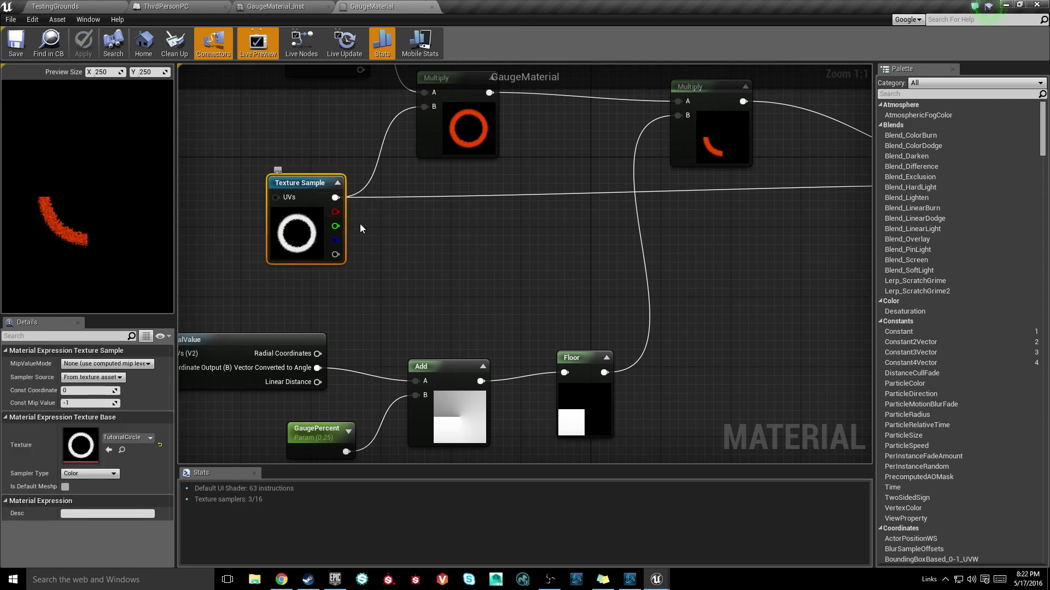
{"action": "right_click_drag", "start_coordinate": [346, 203], "coordinate": [517, 217]}
{"action": "left_click_drag", "start_coordinate": [272, 197], "coordinate": [553, 241]}
{"action": "type", "text": "*"}
{"action": "left_click", "coordinate": [604, 265]}
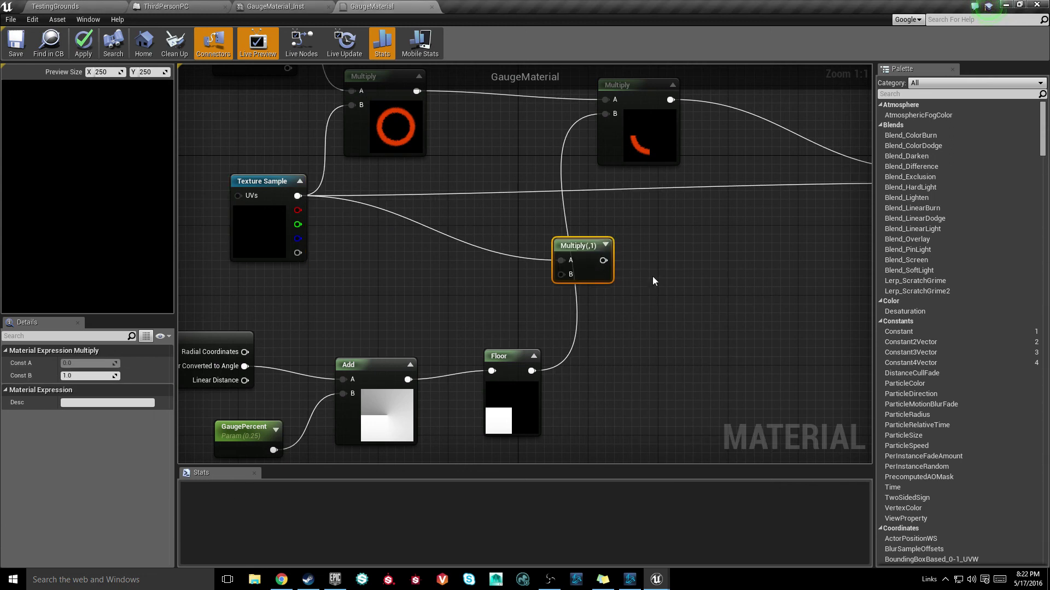
{"action": "right_click_drag", "start_coordinate": [645, 277], "coordinate": [722, 235]}
{"action": "left_click_drag", "start_coordinate": [618, 330], "coordinate": [649, 234]}
Step: Connect the new Multiply node's output to GaugeMaterial's Opacity and save the material
{"action": "left_click", "coordinate": [500, 260]}
{"action": "right_click_drag", "start_coordinate": [500, 260], "coordinate": [373, 330]}
{"action": "left_click_drag", "start_coordinate": [315, 311], "coordinate": [662, 235]}
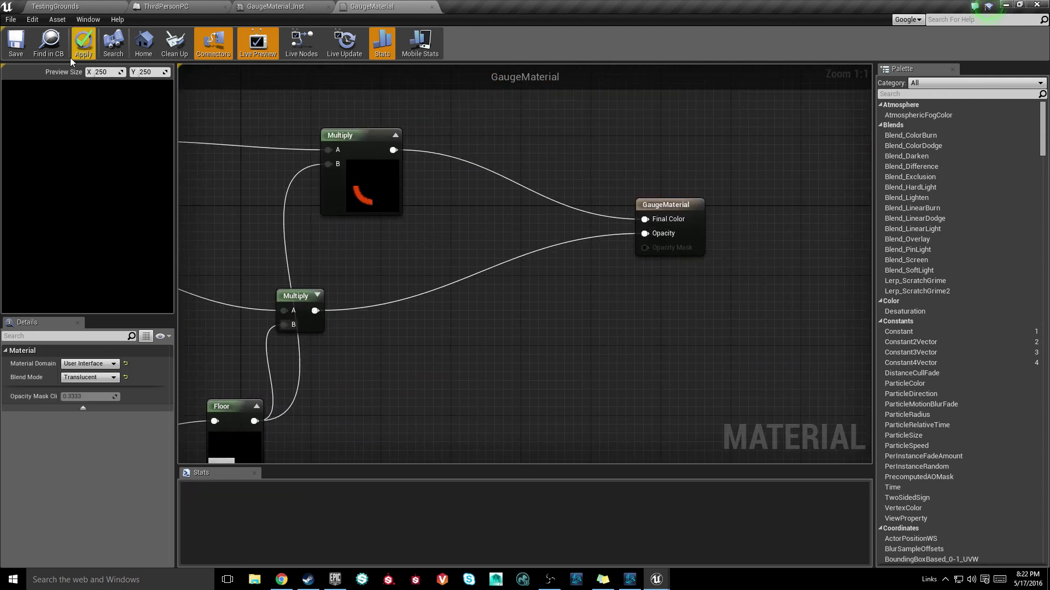
{"action": "left_click", "coordinate": [15, 44]}
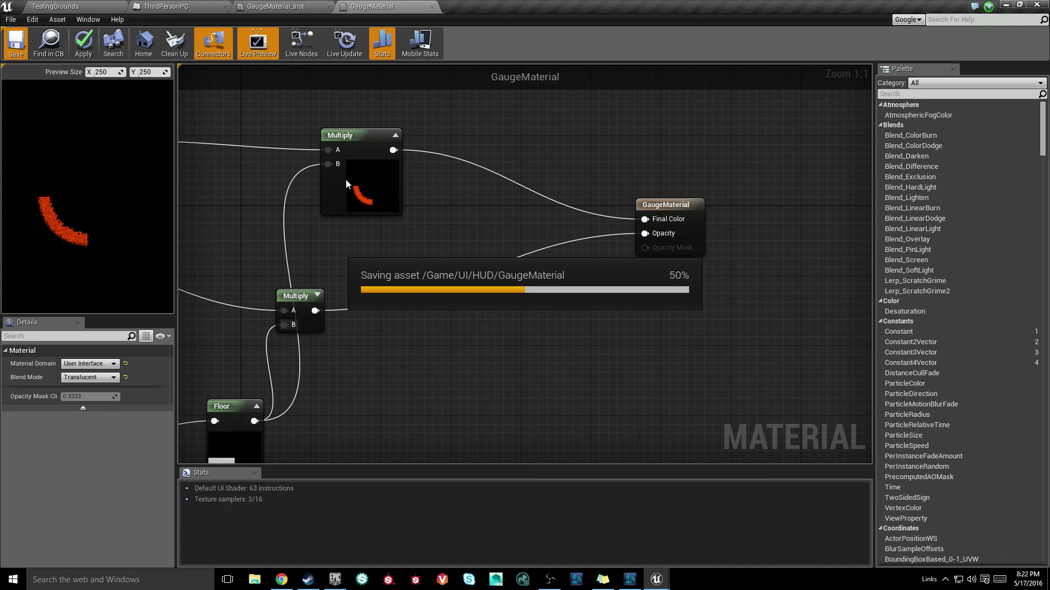
Step: Play TestingGrounds to check how the gauge looks with the masked opacity, and return to the GaugeMaterial graph
{"action": "left_click", "coordinate": [94, 8]}
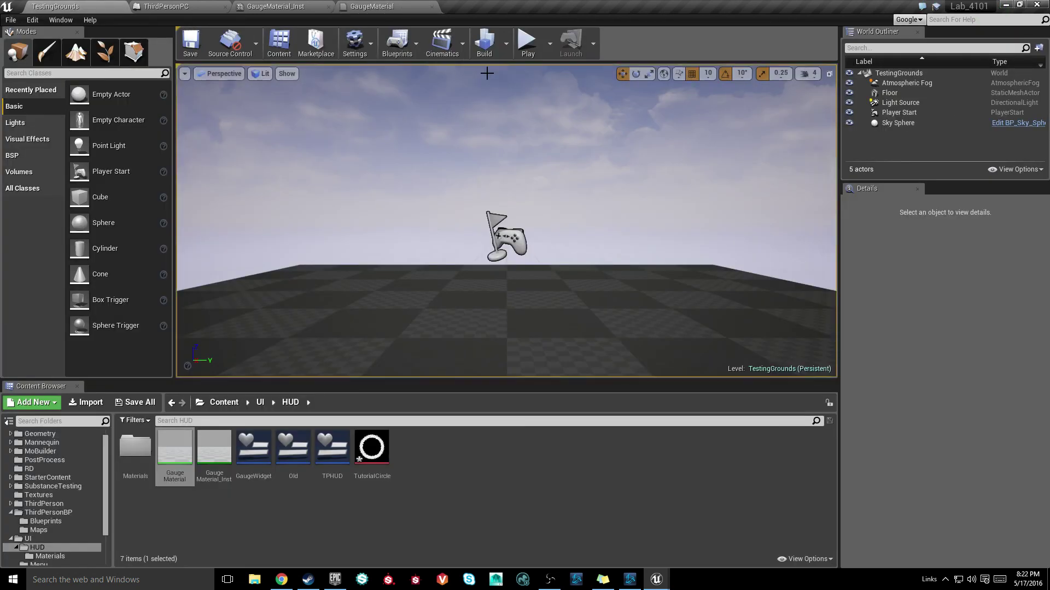
{"action": "left_click", "coordinate": [527, 41]}
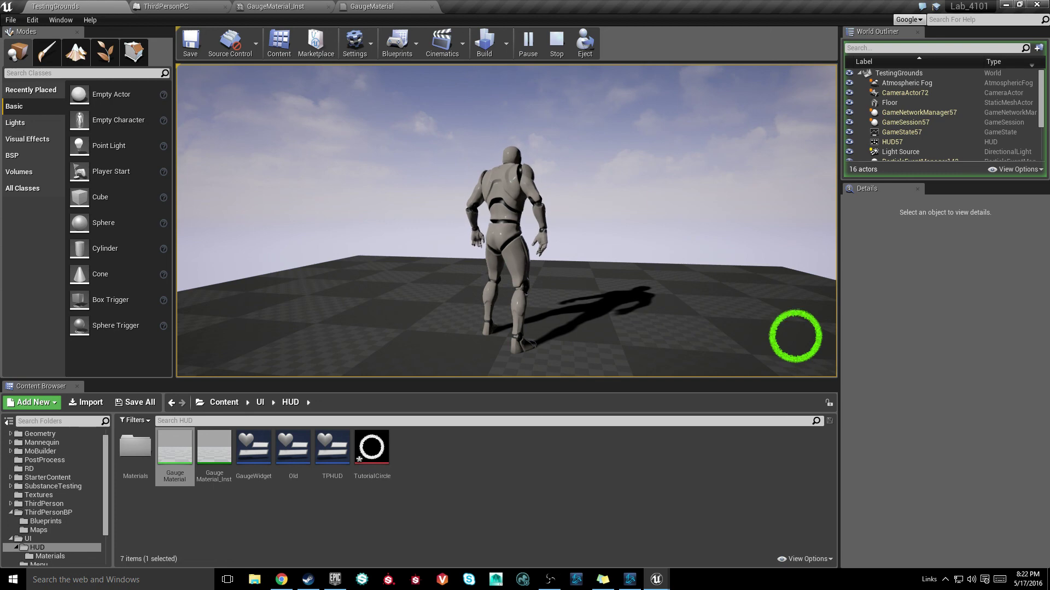
{"action": "key", "text": "Escape"}
{"action": "left_click", "coordinate": [374, 8]}
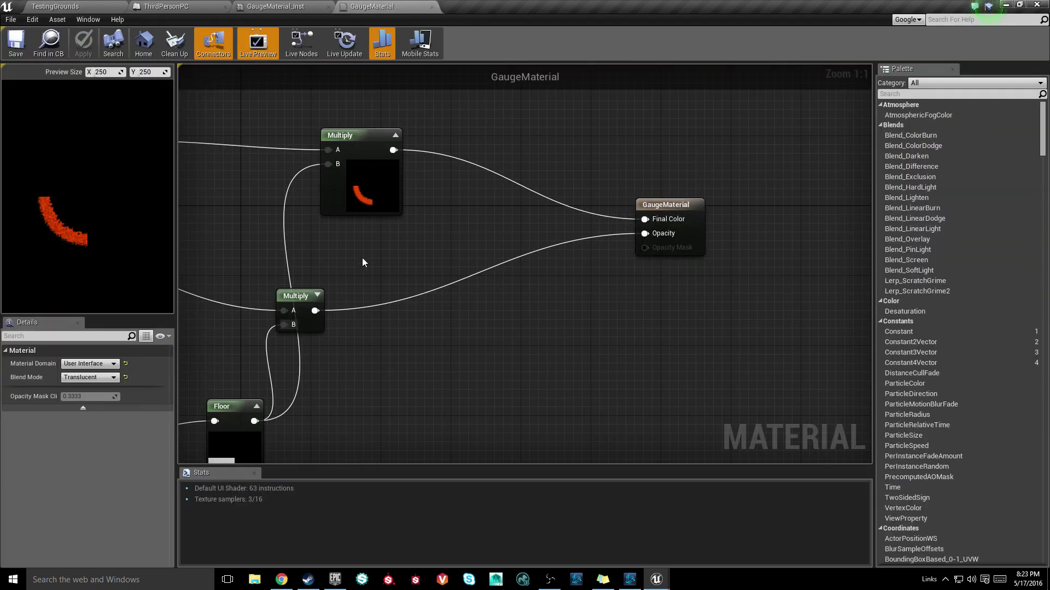
Step: Duplicate the Add node with its -0.5 constant in GaugeMaterial and connect TexCoord's output to the copy's A input
{"action": "right_click_drag", "start_coordinate": [351, 268], "coordinate": [544, 258]}
{"action": "scroll", "coordinate": [545, 258], "scroll_direction": "down", "scroll_amount": 2}
{"action": "right_click_drag", "start_coordinate": [450, 259], "coordinate": [715, 250]}
{"action": "right_click_drag", "start_coordinate": [331, 203], "coordinate": [493, 221]}
{"action": "scroll", "coordinate": [495, 221], "scroll_direction": "up", "scroll_amount": 2}
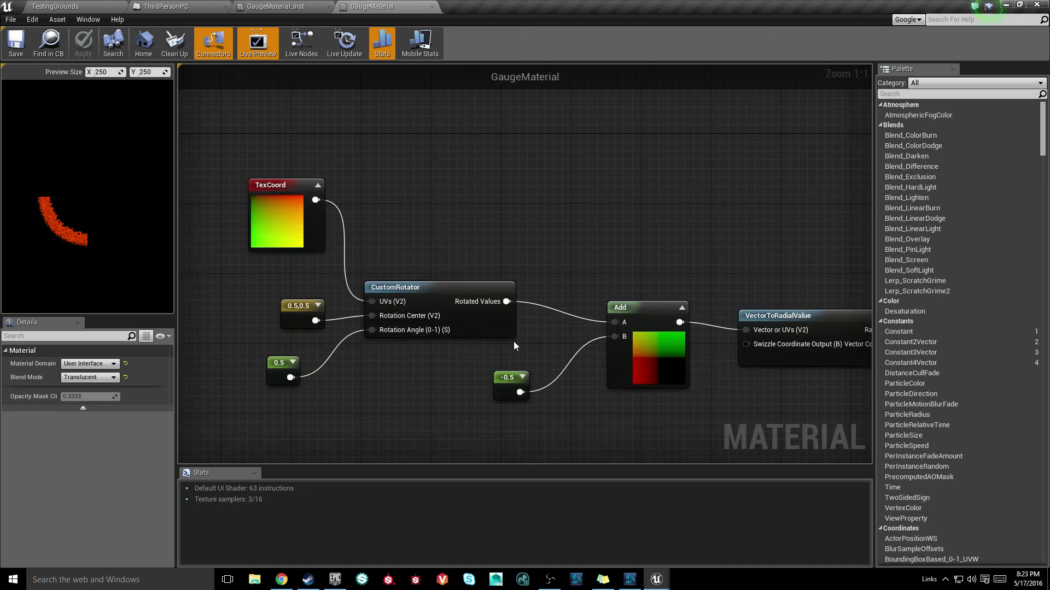
{"action": "left_click_drag", "start_coordinate": [505, 349], "coordinate": [626, 400]}
{"action": "key", "text": "ctrl+w"}
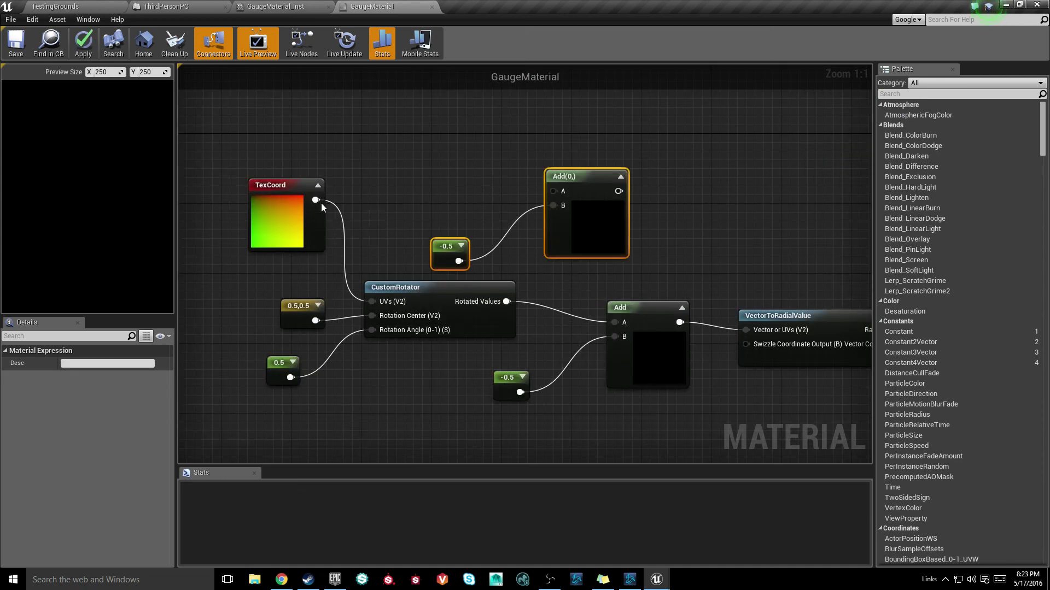
{"action": "left_click_drag", "start_coordinate": [316, 200], "coordinate": [563, 191]}
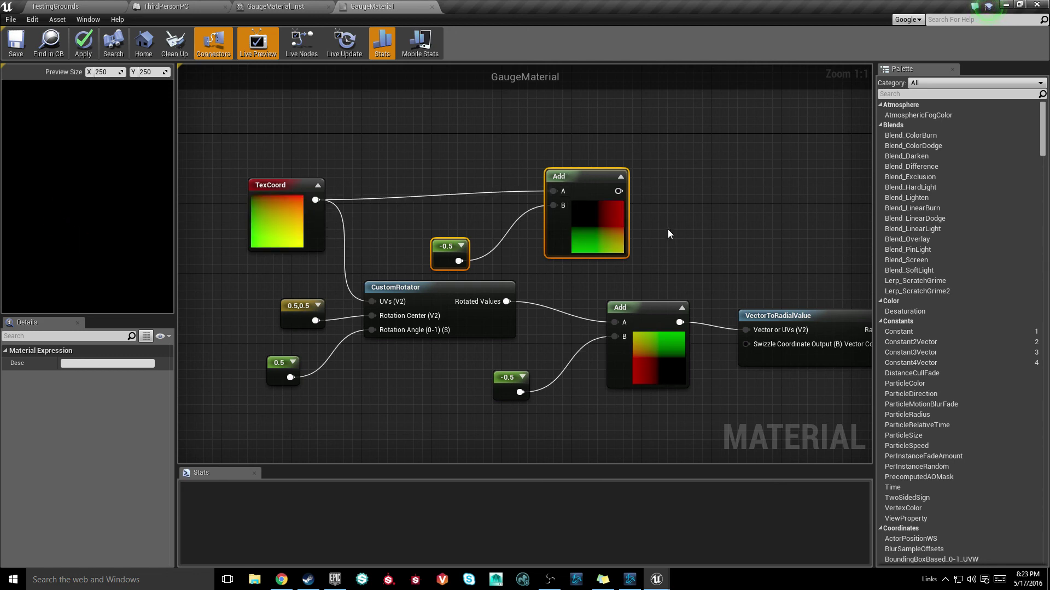
Step: Connect the duplicated Add node's output to VectorToRadialValue's Vector or UVs input, bypassing CustomRotator, and save GaugeMaterial
{"action": "right_click_drag", "start_coordinate": [731, 235], "coordinate": [681, 212]}
{"action": "left_click", "coordinate": [681, 212]}
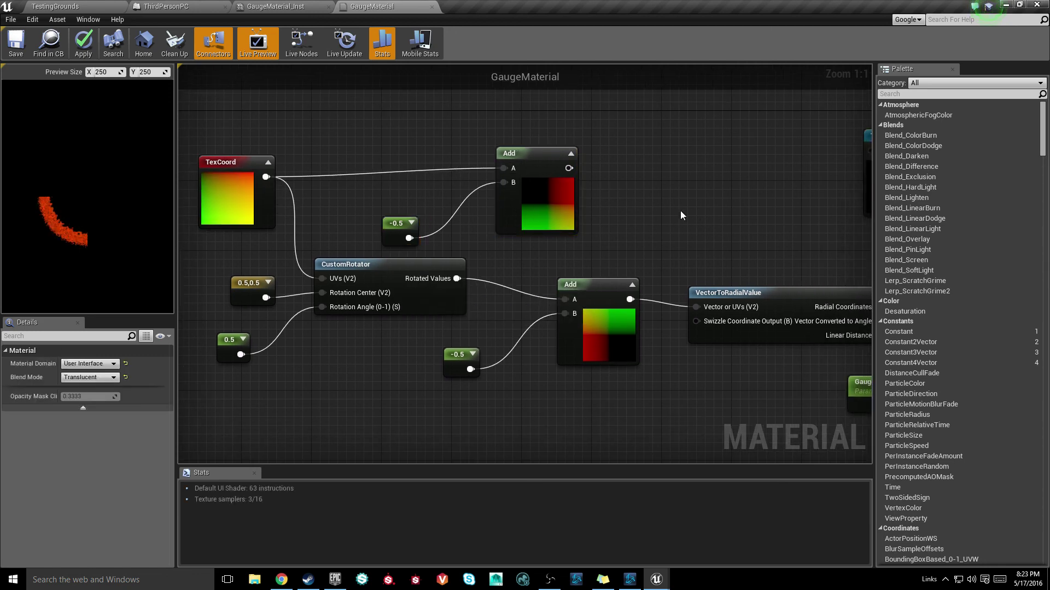
{"action": "left_click_drag", "start_coordinate": [569, 168], "coordinate": [714, 307]}
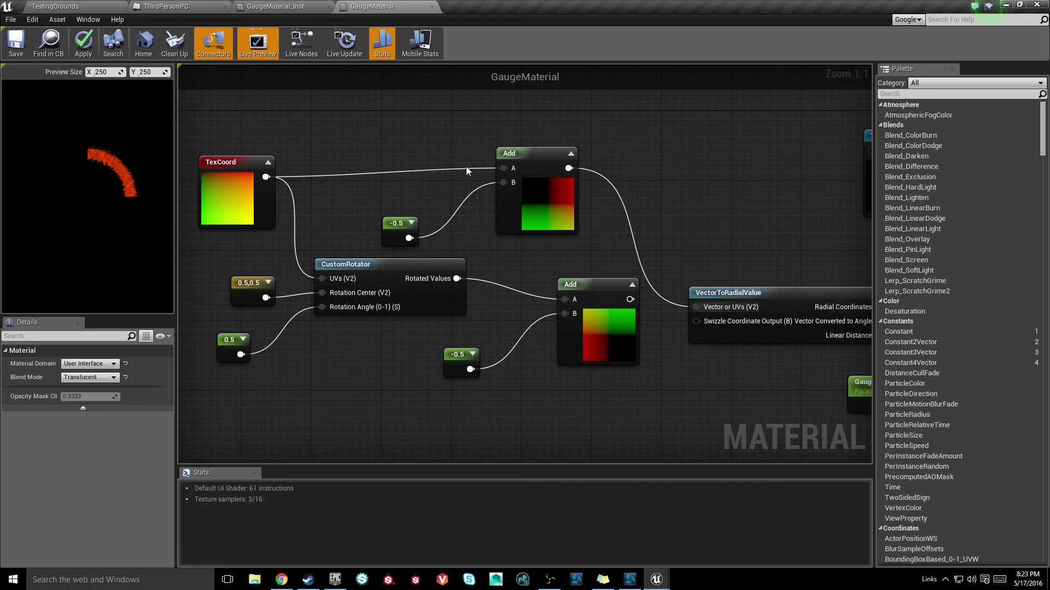
{"action": "left_click", "coordinate": [19, 48]}
Step: Play TestingGrounds to check the gauge without the CustomRotator, and return to the GaugeMaterial graph
{"action": "left_click", "coordinate": [95, 5]}
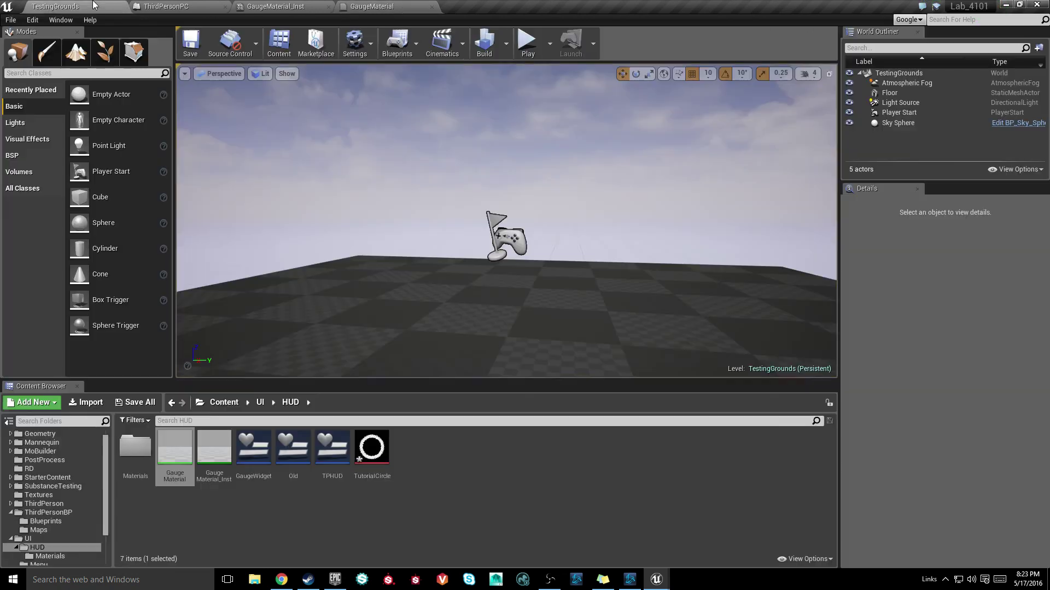
{"action": "left_click", "coordinate": [530, 50]}
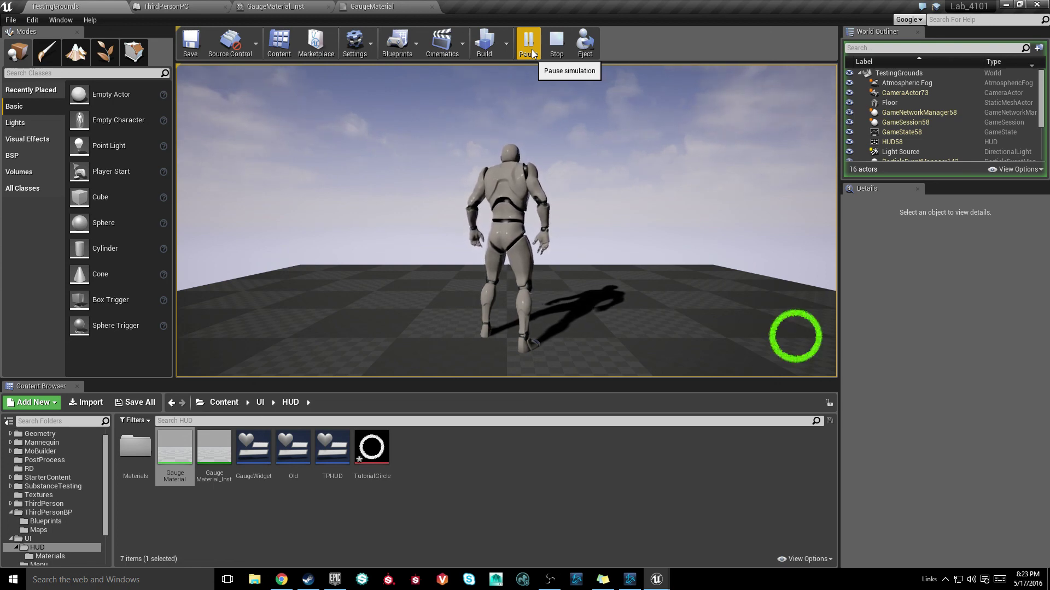
{"action": "key", "text": "Escape"}
{"action": "left_click", "coordinate": [399, 6]}
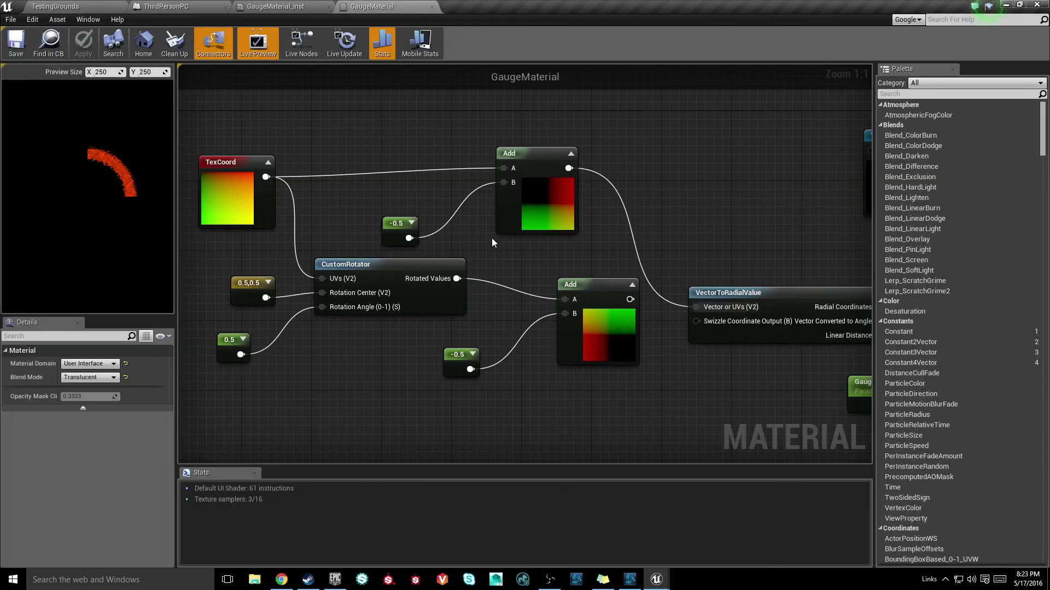
Step: Delete the duplicated Add and -0.5 nodes and reconnect the original Add node's output to VectorToRadialValue's Vector or UVs input
{"action": "left_click_drag", "start_coordinate": [377, 133], "coordinate": [586, 235]}
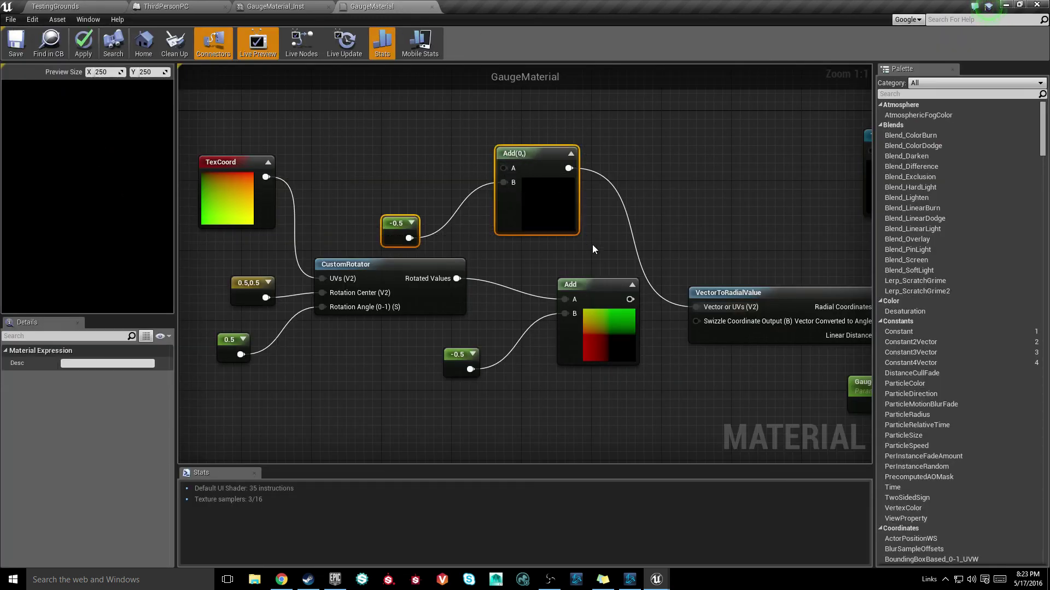
{"action": "key", "text": "Delete"}
{"action": "left_click_drag", "start_coordinate": [629, 299], "coordinate": [696, 306]}
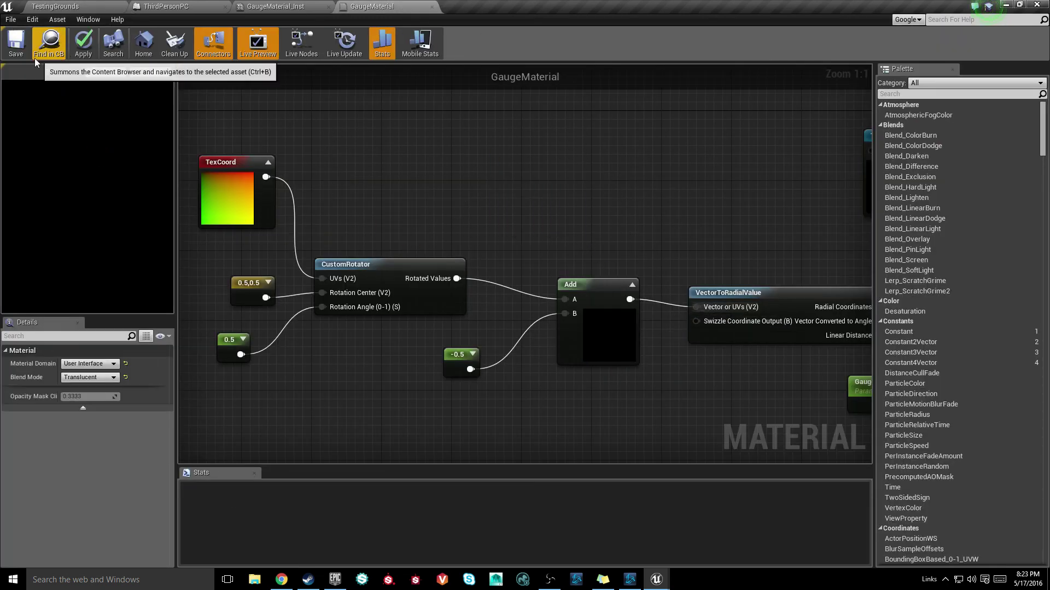
Step: Close the GaugeMaterial and GaugeMaterial_Inst editors, review ThirdPersonPC's event graph, and close it to return to TestingGrounds
{"action": "left_click", "coordinate": [432, 7]}
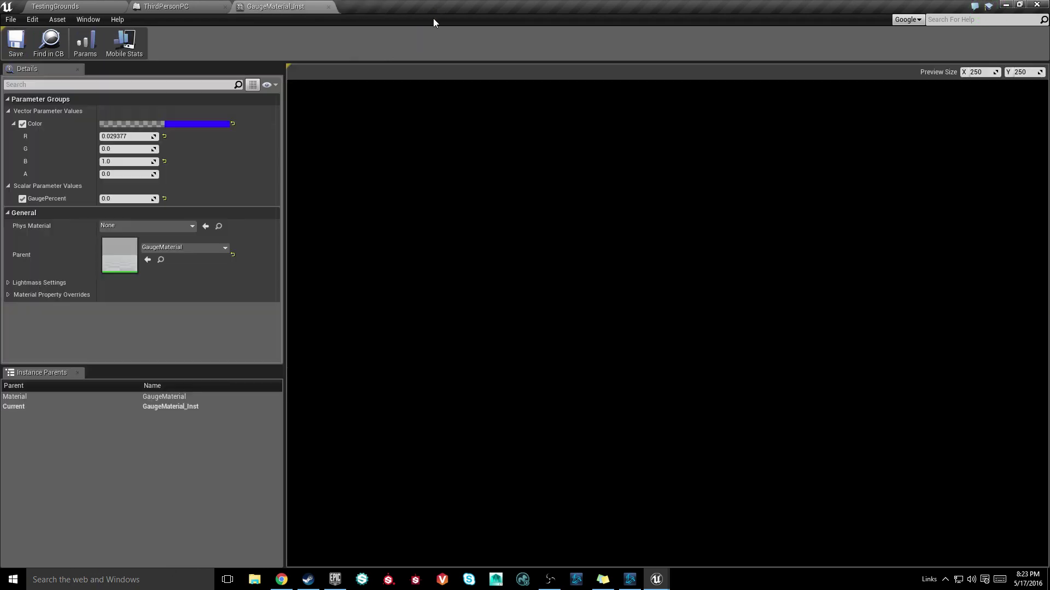
{"action": "left_click", "coordinate": [329, 6]}
{"action": "scroll", "coordinate": [562, 291], "scroll_direction": "down", "scroll_amount": 3}
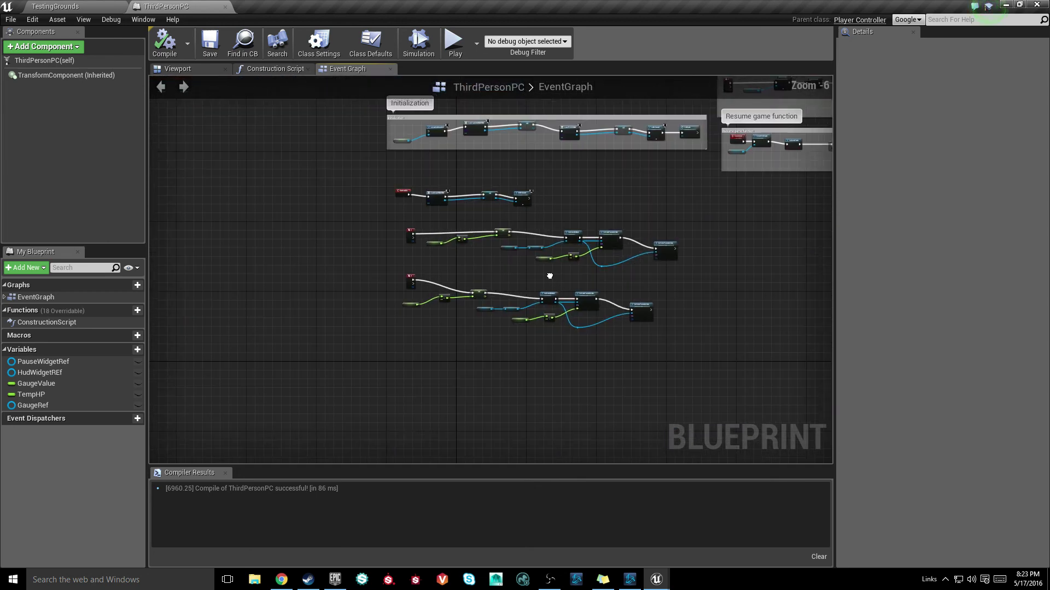
{"action": "left_click_drag", "start_coordinate": [309, 191], "coordinate": [678, 387]}
{"action": "left_click", "coordinate": [671, 385]}
{"action": "left_click", "coordinate": [225, 7]}
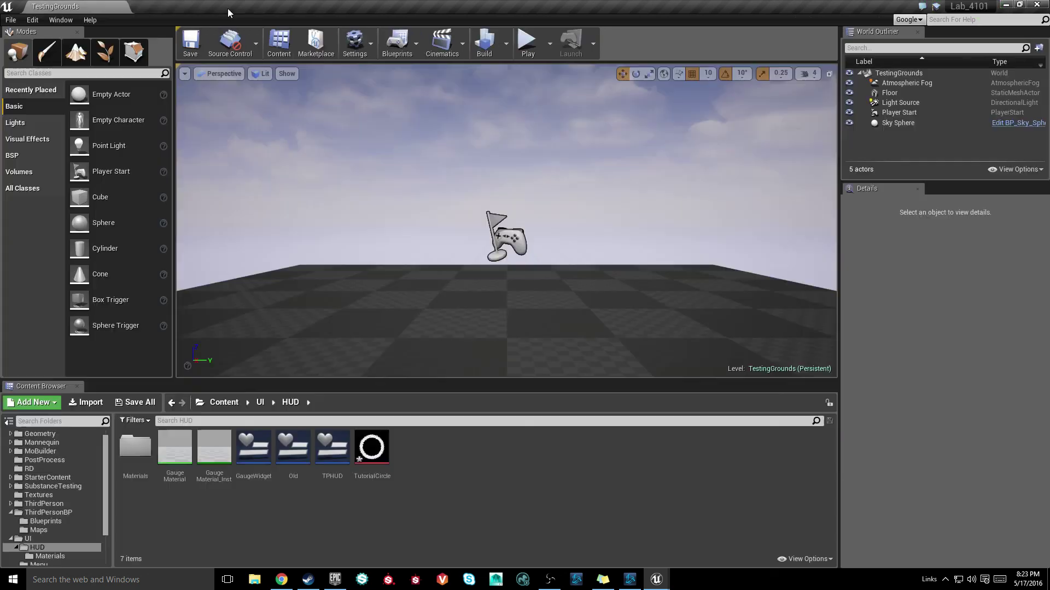